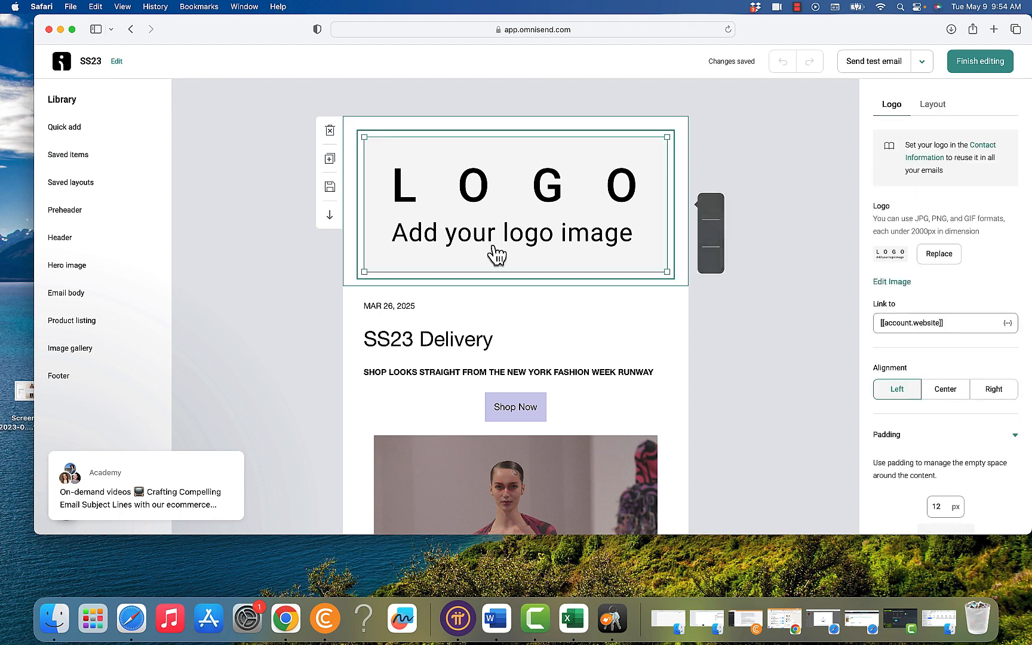
# Step: Replace the logo placeholder with the DEVIATE image "Screenshot 2023-05-01 at 10.32.19 AM.png" from the image library
pyautogui.click(956, 258)
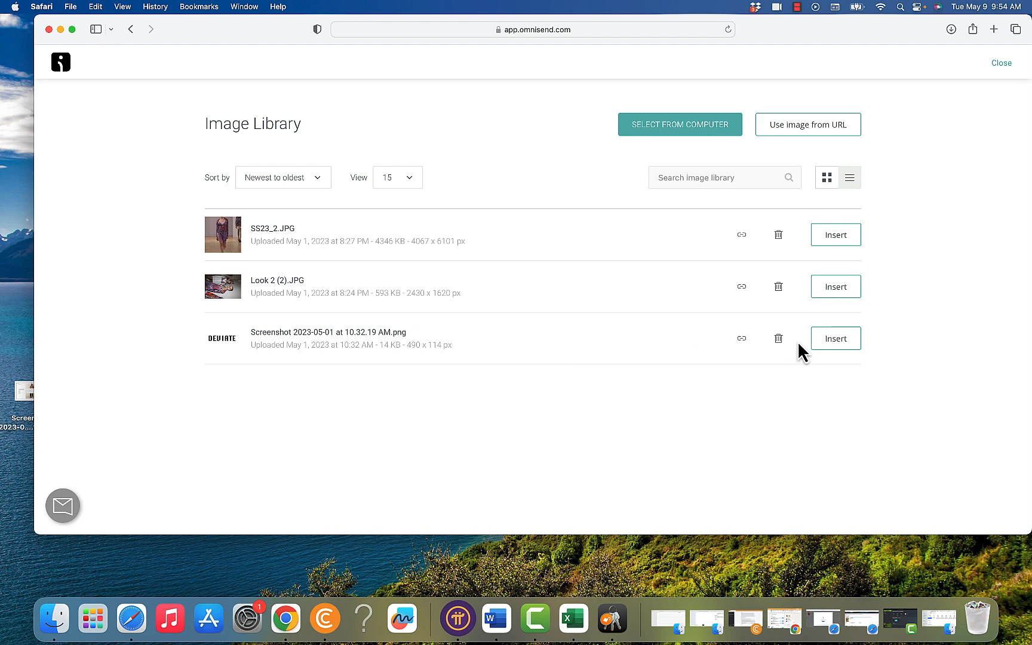
pyautogui.click(819, 344)
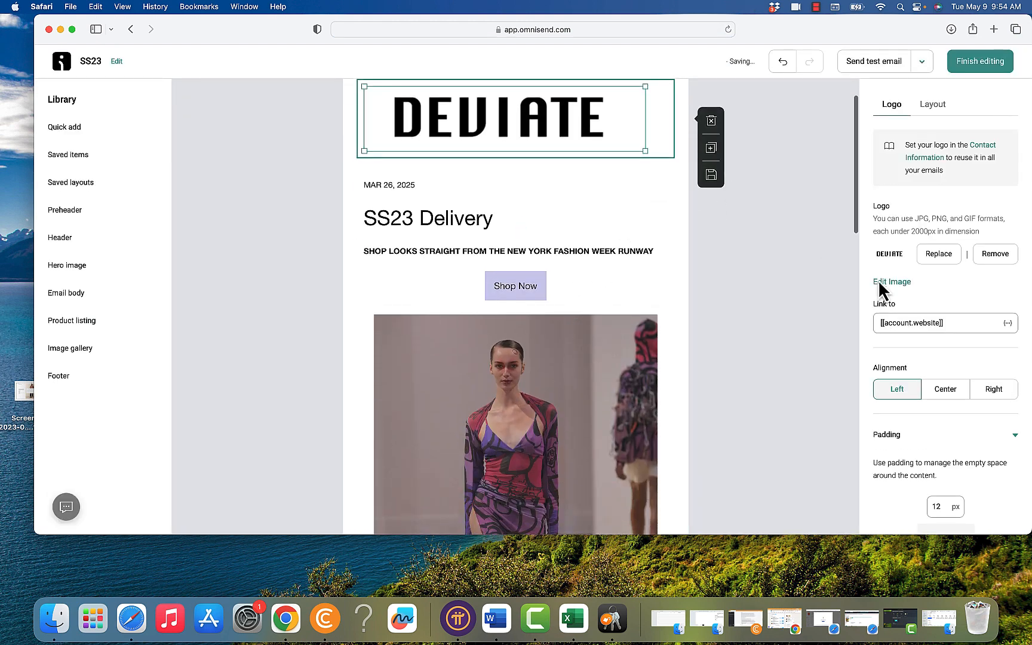
# Step: Shrink the DEVIATE logo to about half its width and centre it in the header
pyautogui.scroll(2, 663, 239)
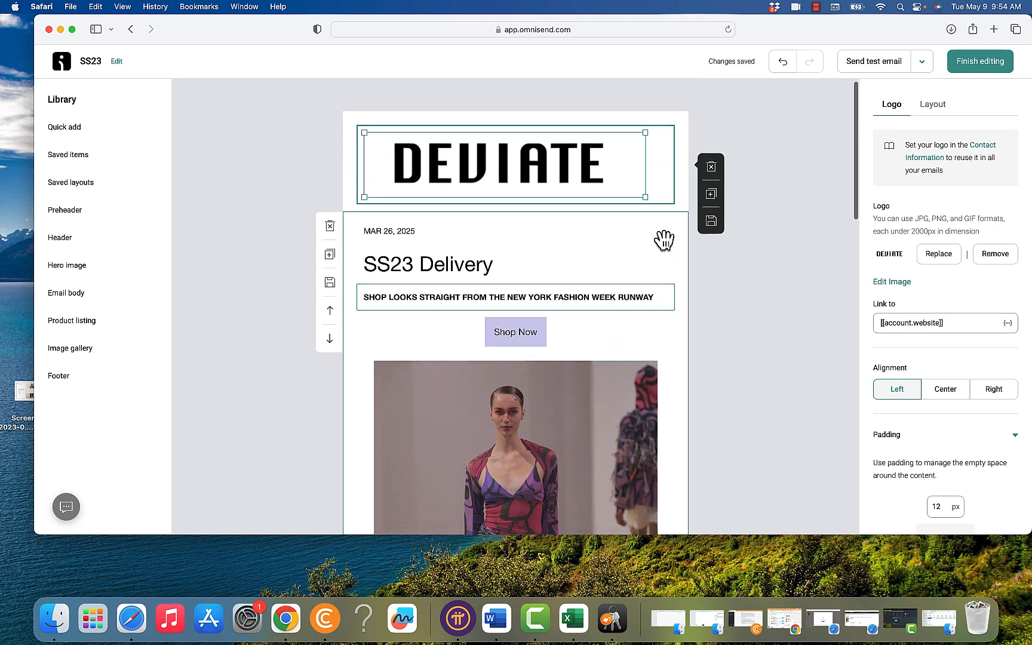
pyautogui.click(646, 203)
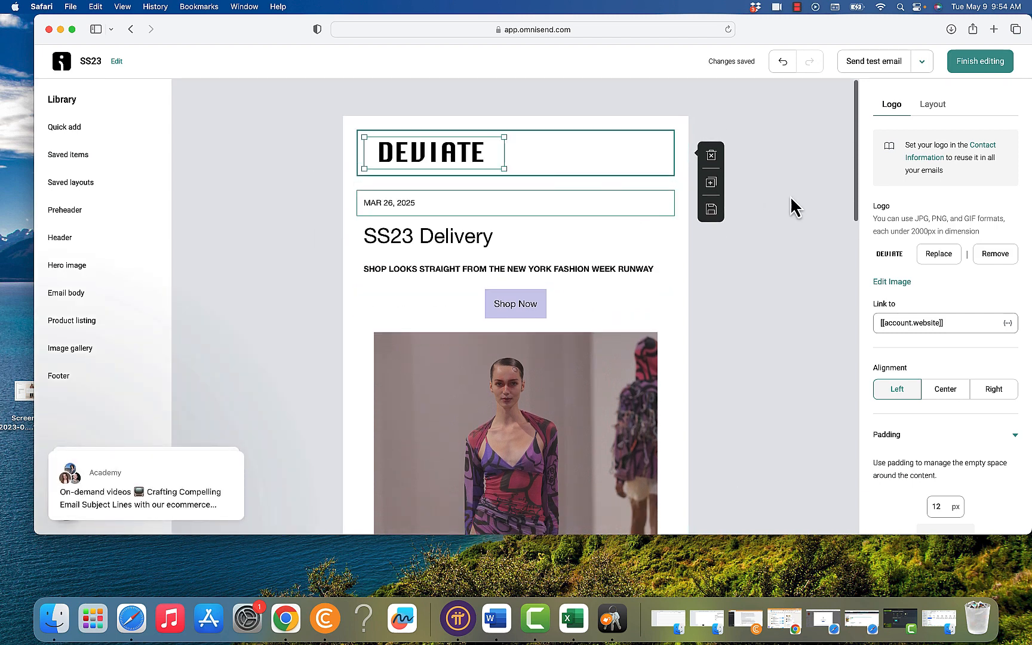
pyautogui.click(948, 393)
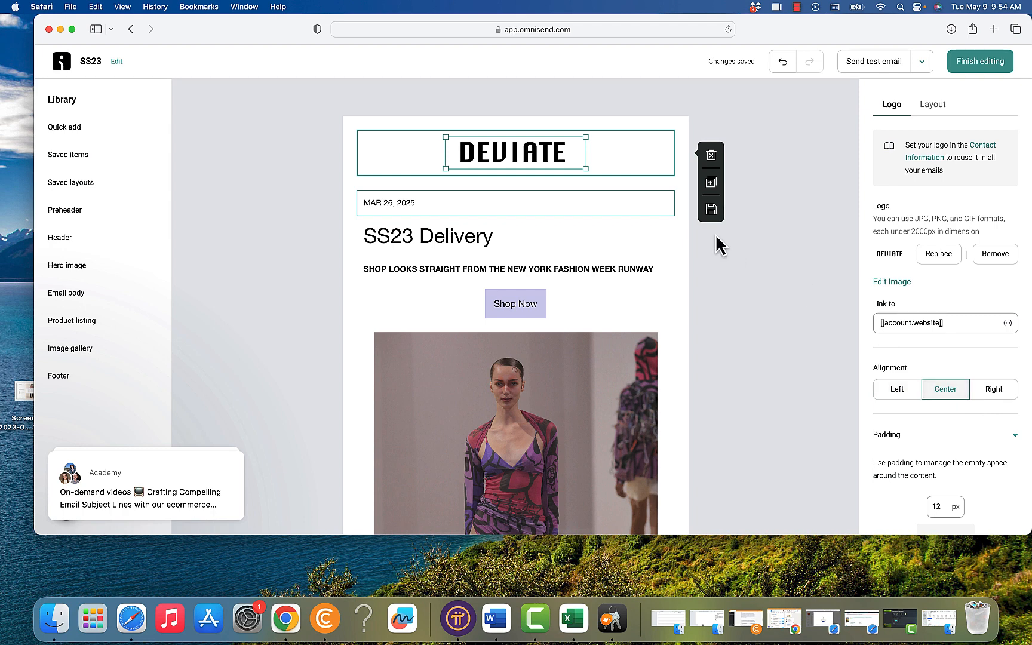
# Step: Set the logo's top and bottom padding to 2 px each
pyautogui.scroll(-2, 863, 352)
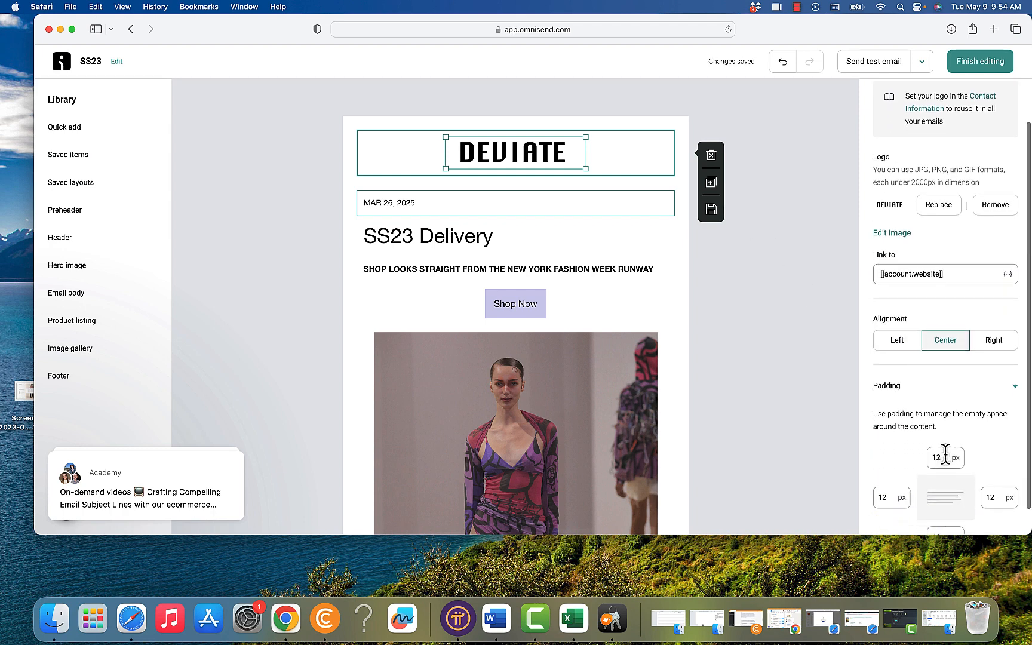
pyautogui.doubleClick(945, 455)
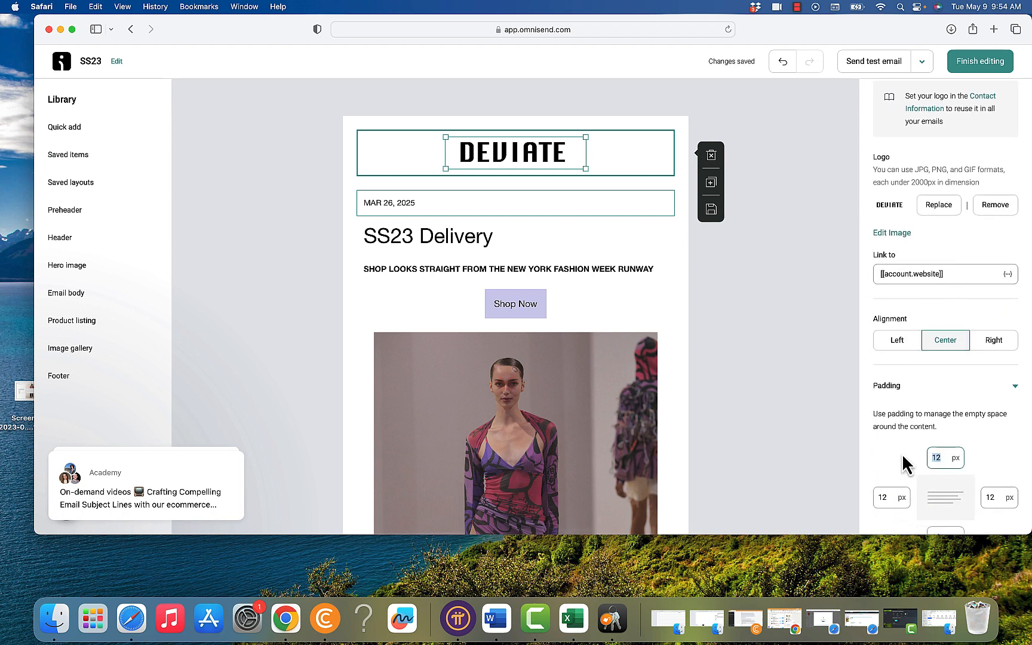
pyautogui.write('2')
pyautogui.scroll(-1, 976, 476)
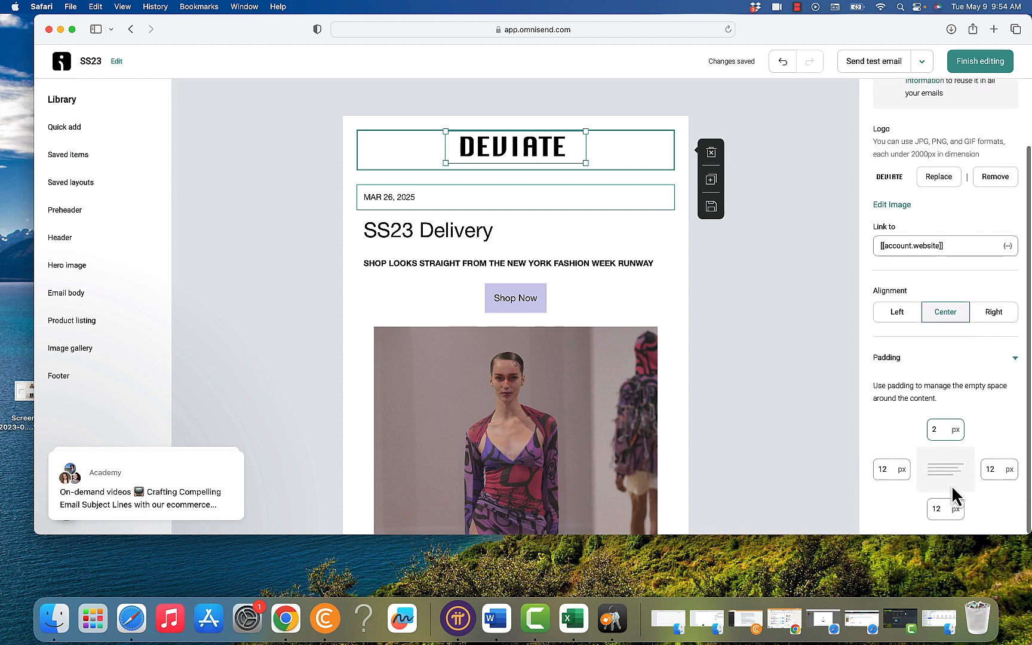
pyautogui.doubleClick(947, 508)
pyautogui.write('2')
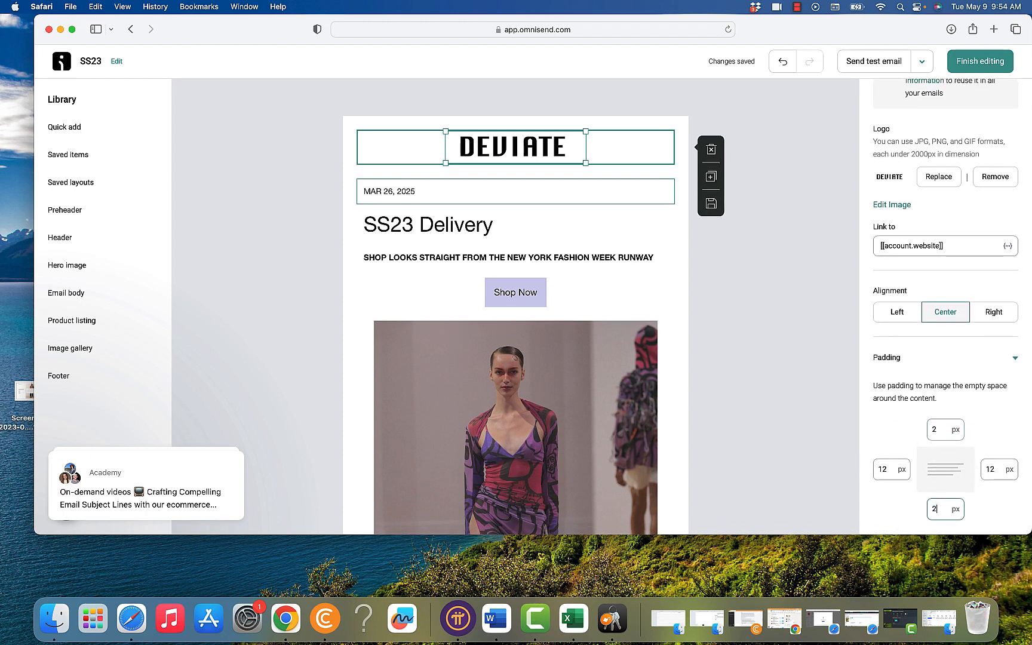
# Step: Set the top and bottom padding of the layout section below the logo to 2 px each
pyautogui.click(563, 185)
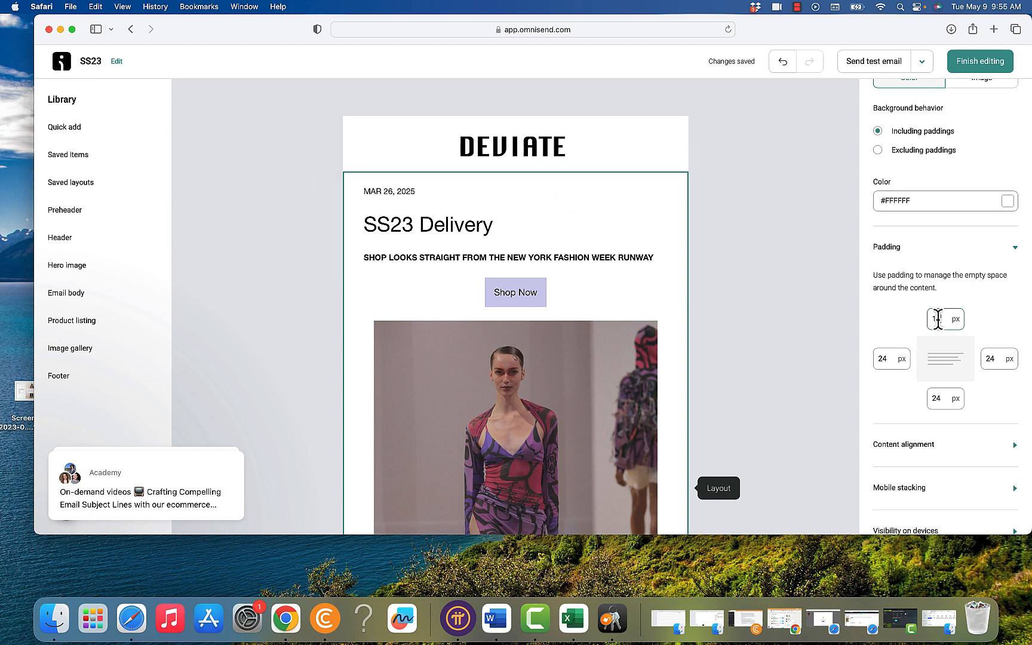
pyautogui.write('2')
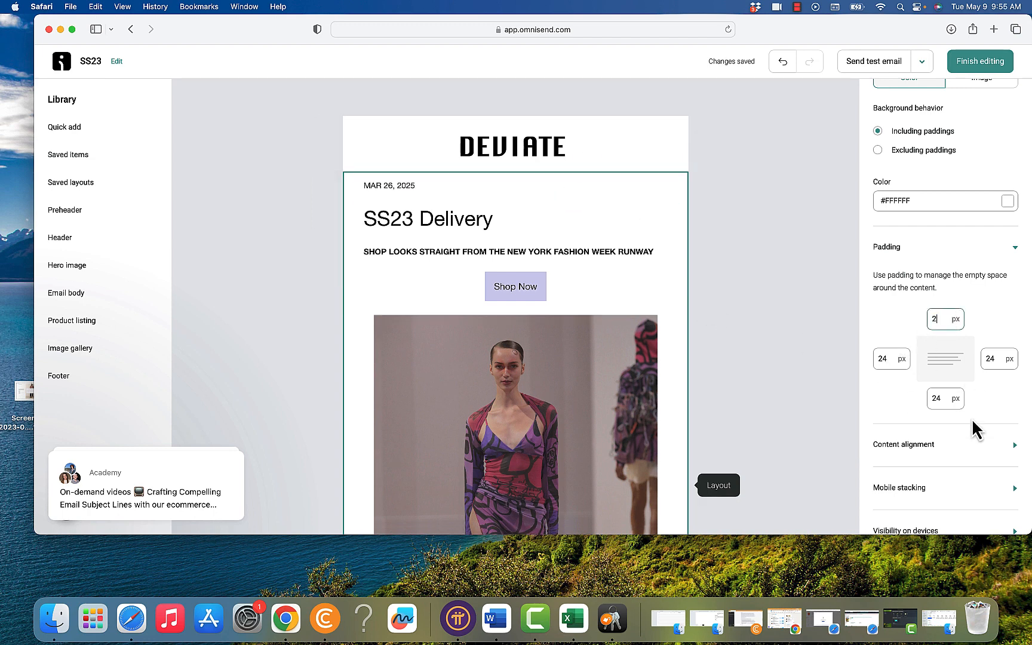
pyautogui.click(942, 397)
pyautogui.press('BackSpace')
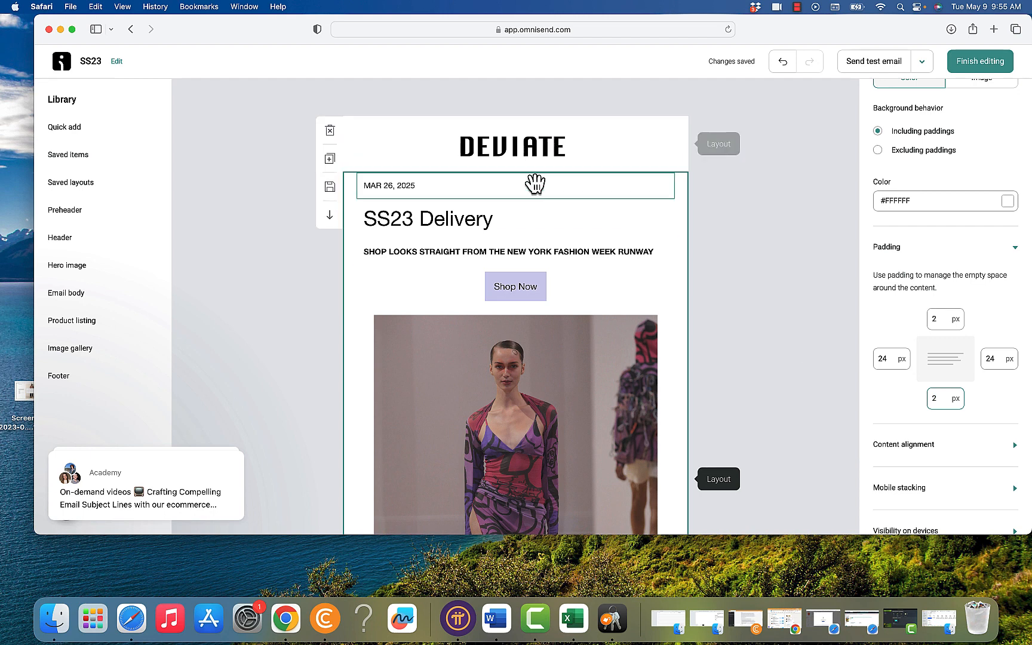
pyautogui.click(759, 194)
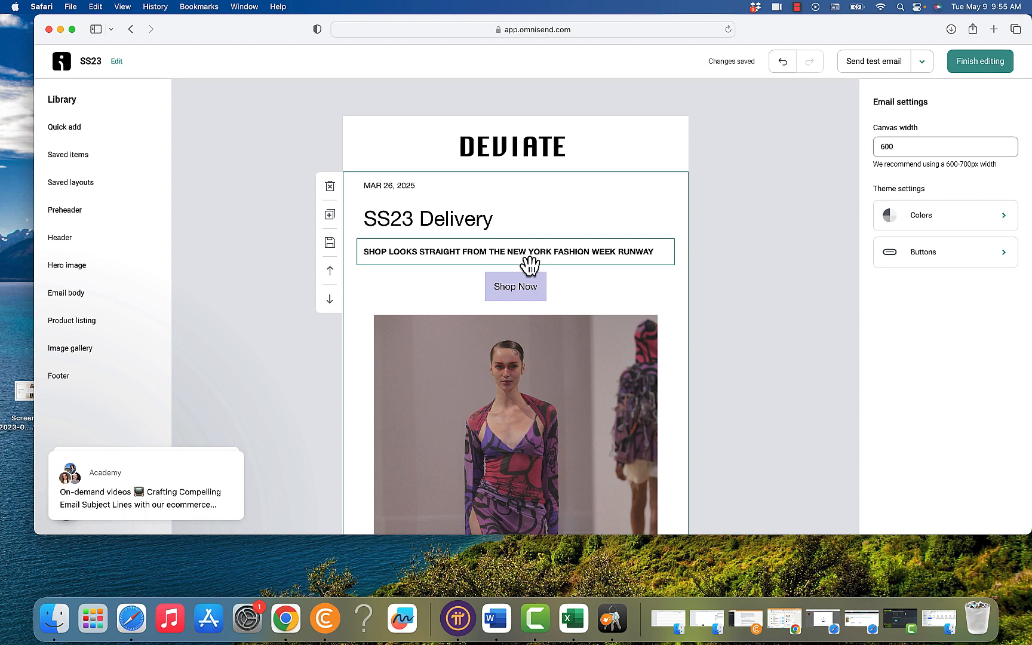
# Step: Delete the date text block above the SS23 Delivery heading
pyautogui.scroll(-1, 526, 253)
pyautogui.click(509, 178)
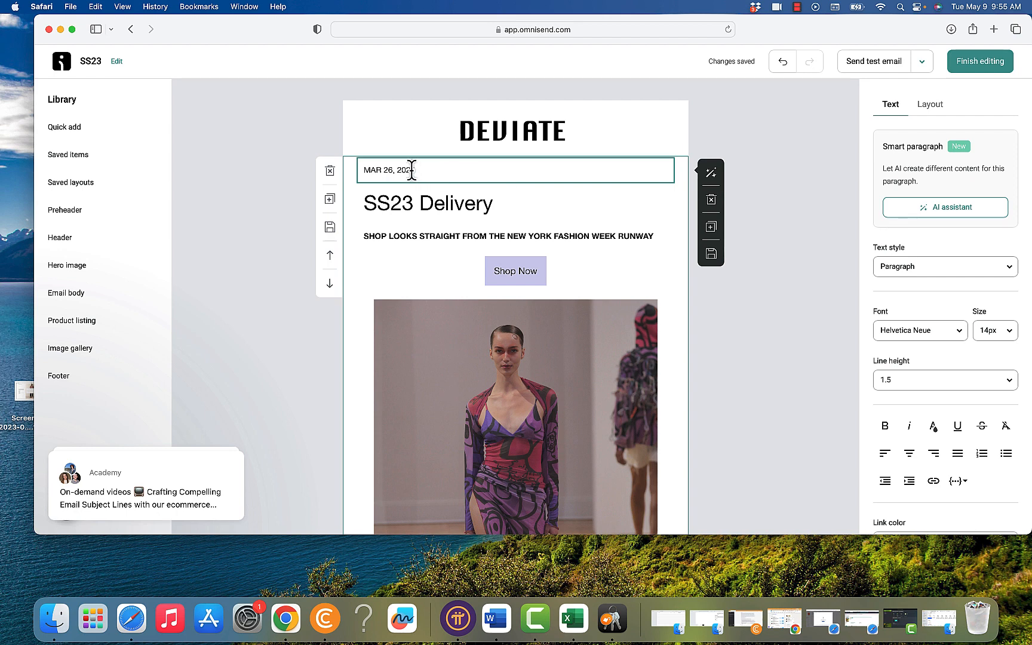
pyautogui.scroll(-10, 468, 253)
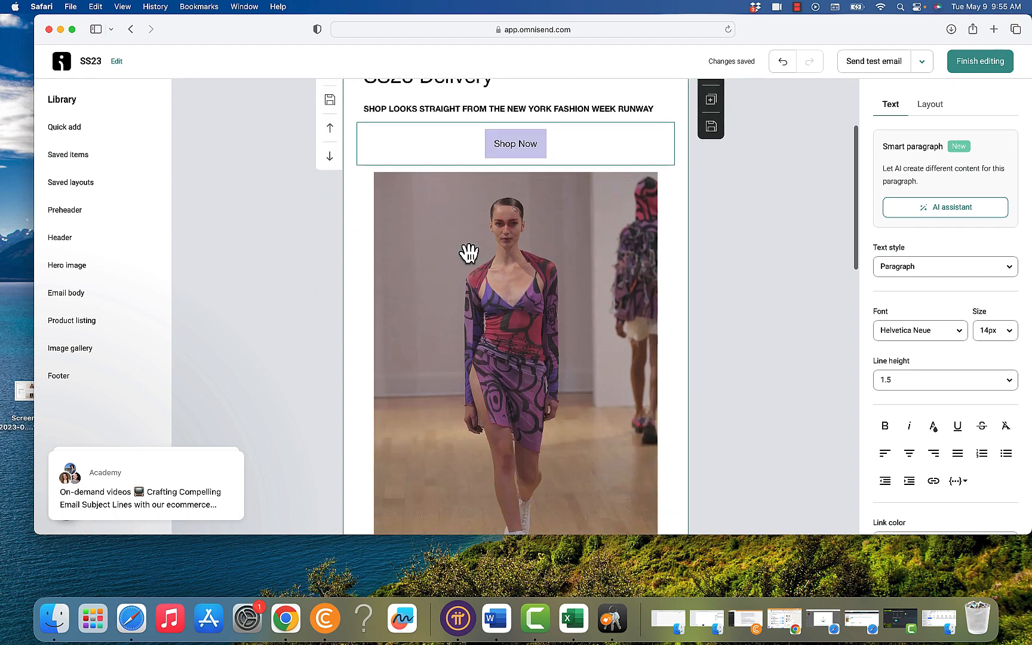
pyautogui.scroll(12, 468, 251)
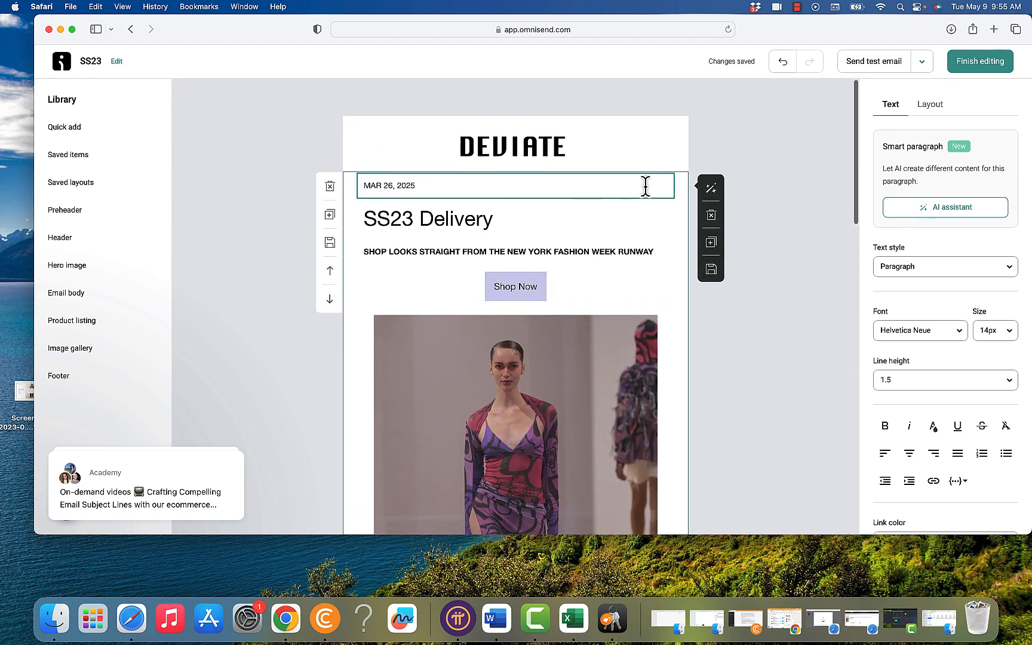
pyautogui.click(711, 216)
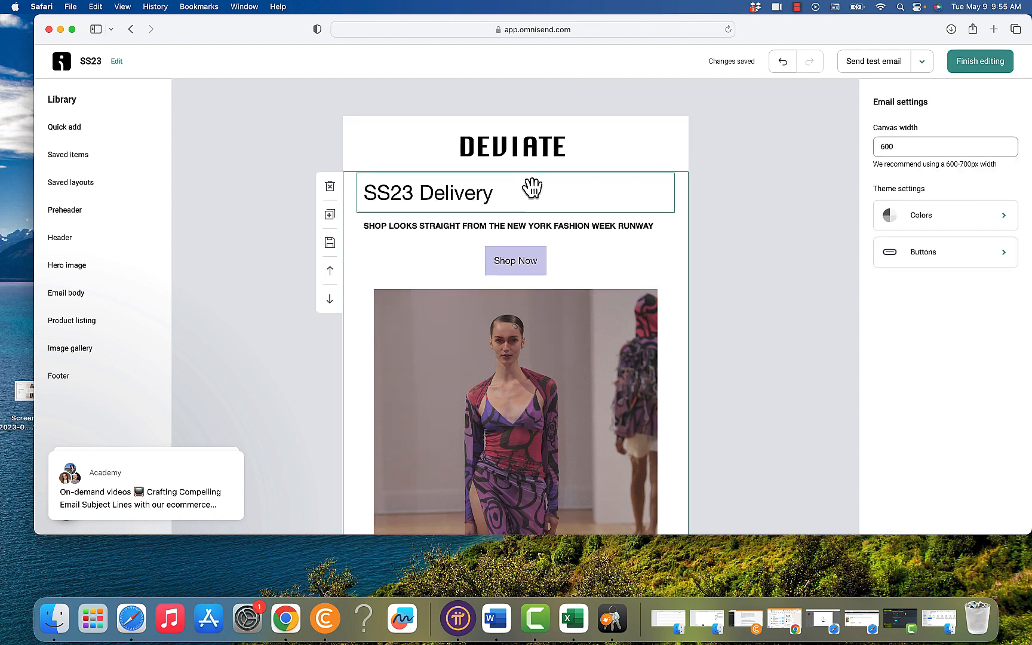
# Step: Change the SS23 Delivery heading to "Spring Season 23 Limited Edition Run"
pyautogui.click(519, 200)
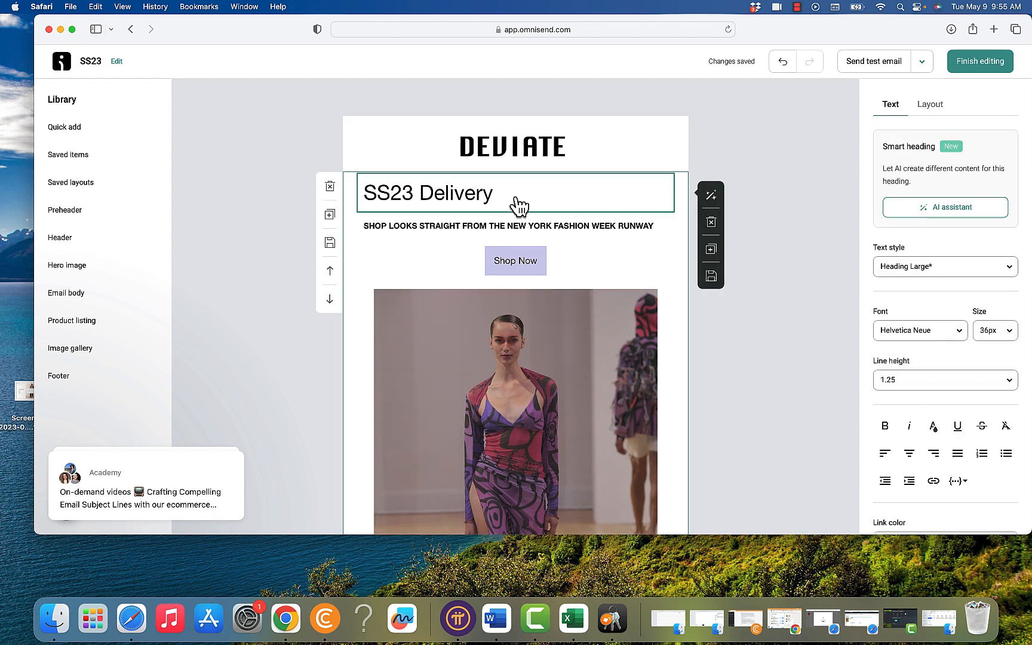
pyautogui.click(379, 191)
pyautogui.write('r')
pyautogui.press('BackSpace')
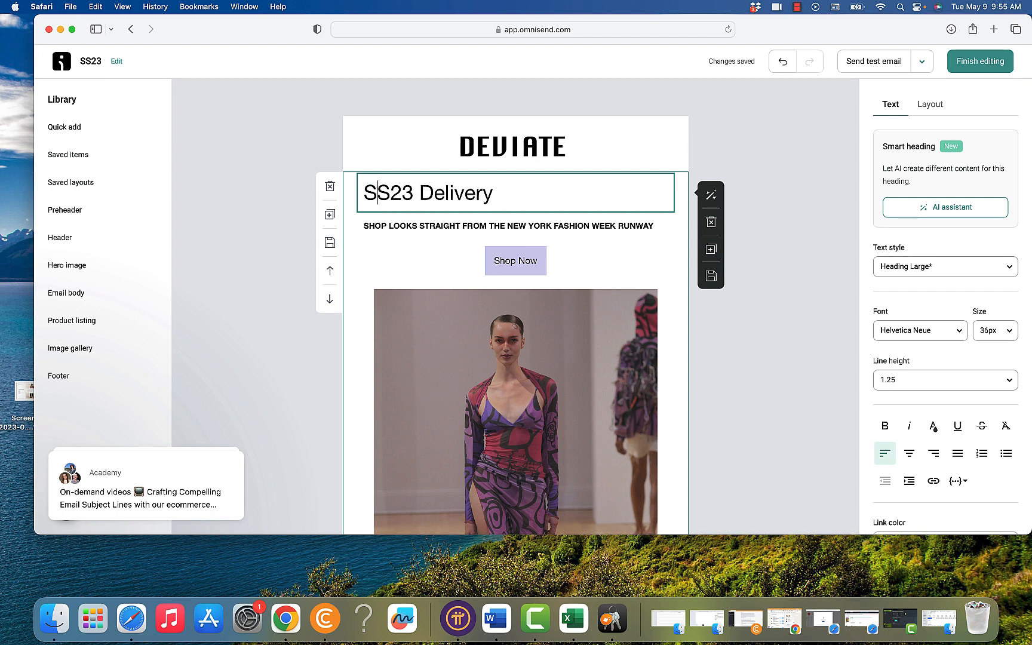
pyautogui.write('pring S')
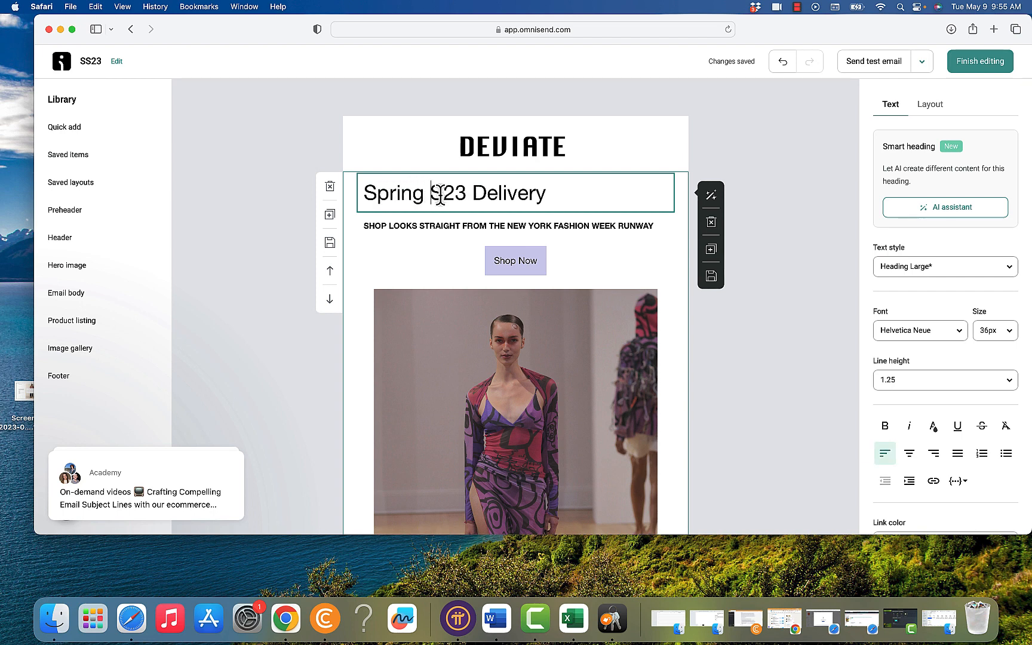
pyautogui.write('eason')
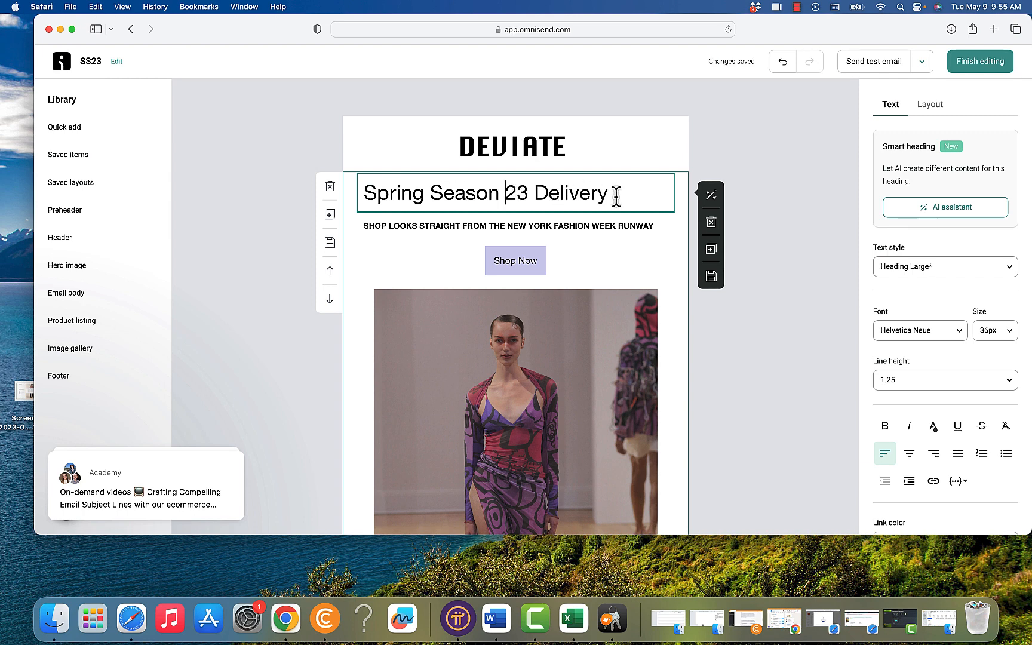
pyautogui.moveTo(616, 195); pyautogui.dragTo(537, 197)
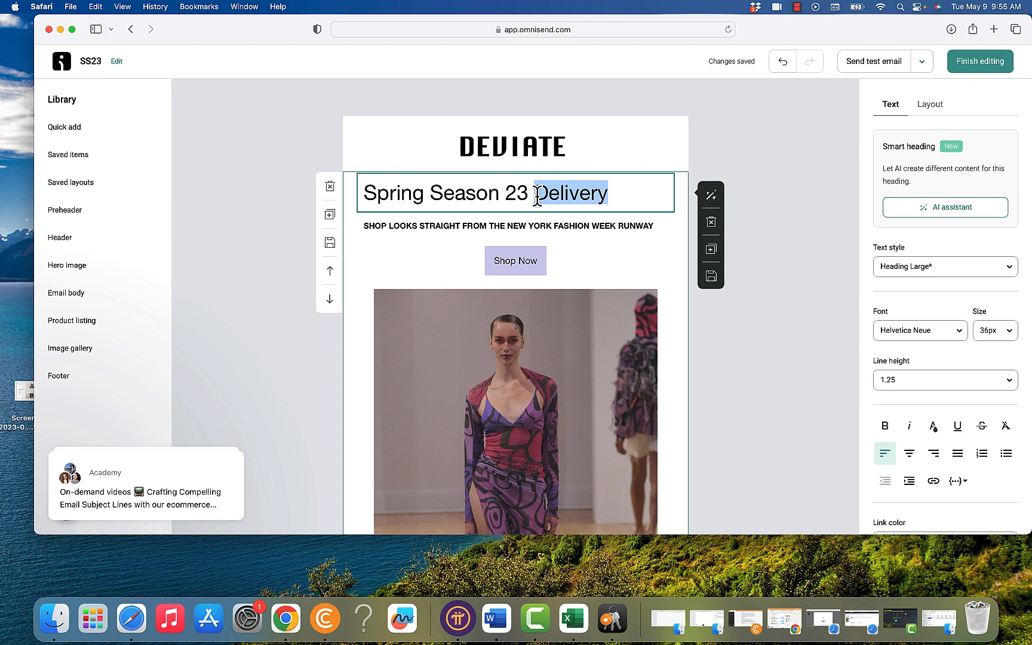
pyautogui.write('Limited')
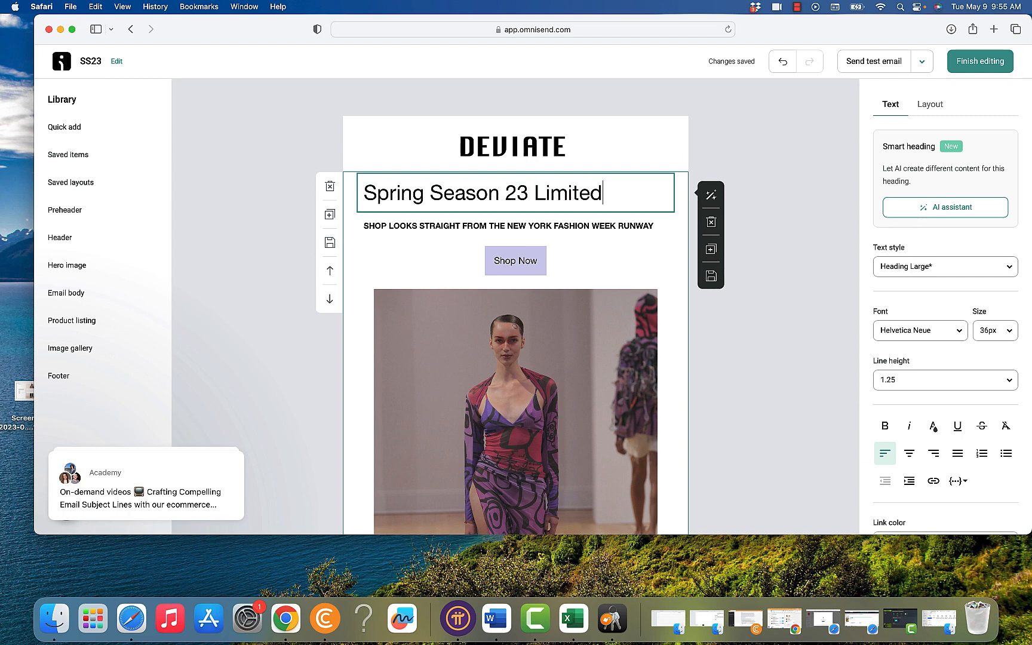
pyautogui.write(' Edition')
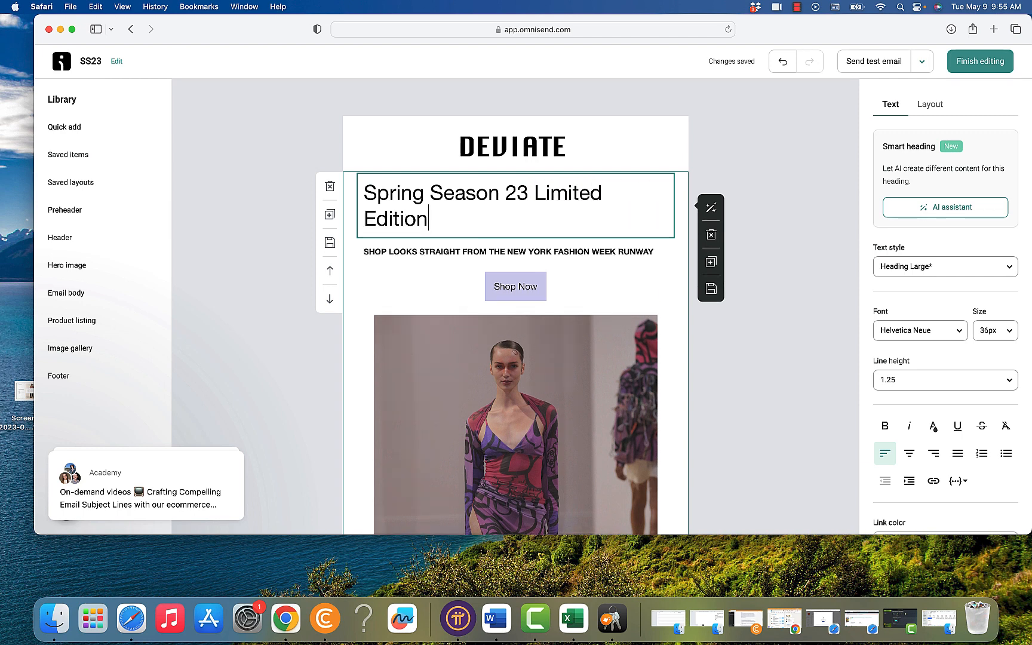
pyautogui.write(' Run')
# Step: Shrink the runway model image slightly, keeping its proportions
pyautogui.scroll(-2, 514, 287)
pyautogui.scroll(-3, 528, 293)
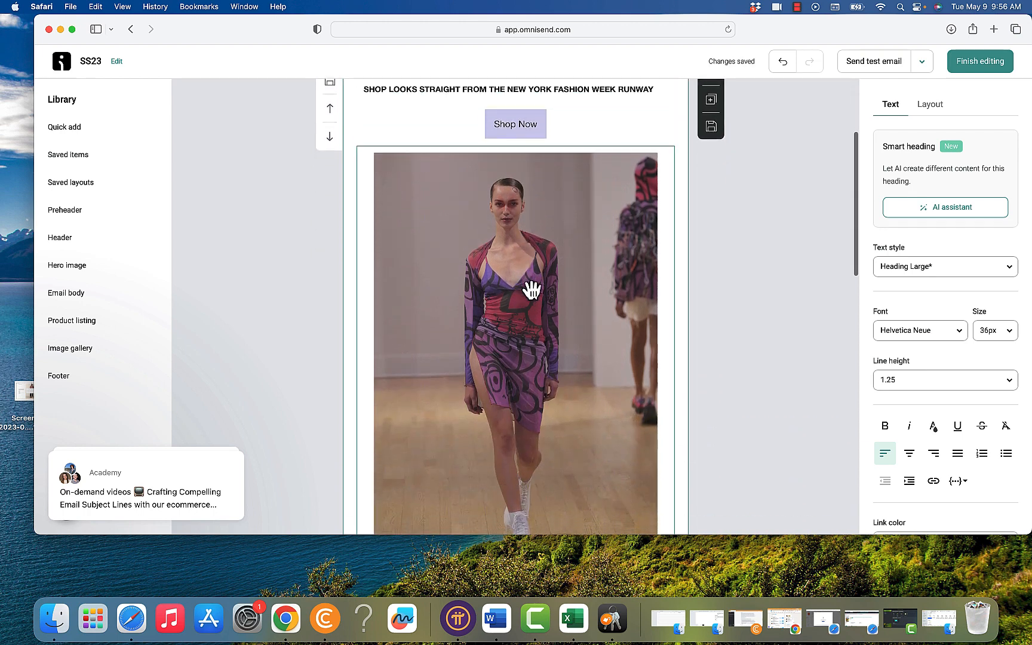
pyautogui.click(545, 285)
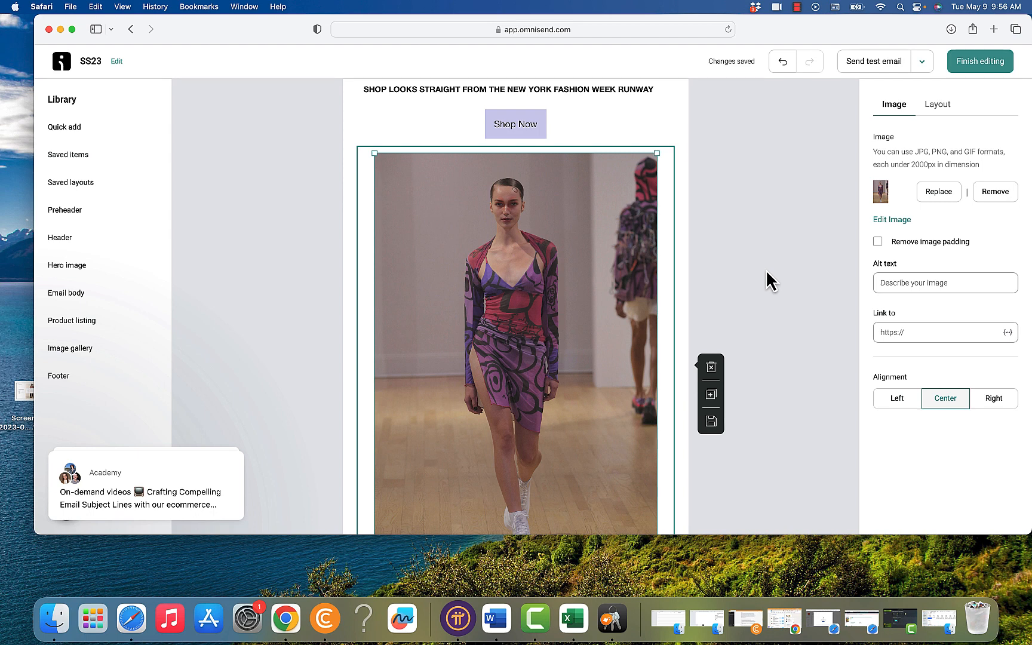
pyautogui.click(912, 335)
pyautogui.scroll(-3, 705, 442)
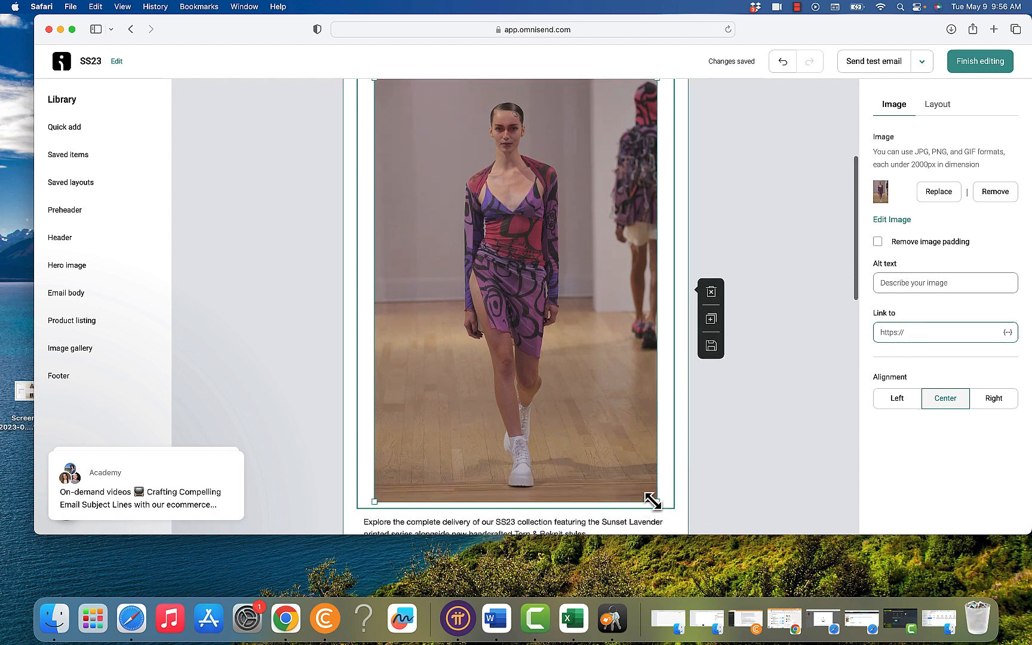
pyautogui.moveTo(653, 502); pyautogui.dragTo(634, 427)
pyautogui.scroll(2, 633, 426)
# Step: Switch the placeholder product listing below the runway image to products picked from the store, and close the product picker without a selection
pyautogui.scroll(-5, 634, 427)
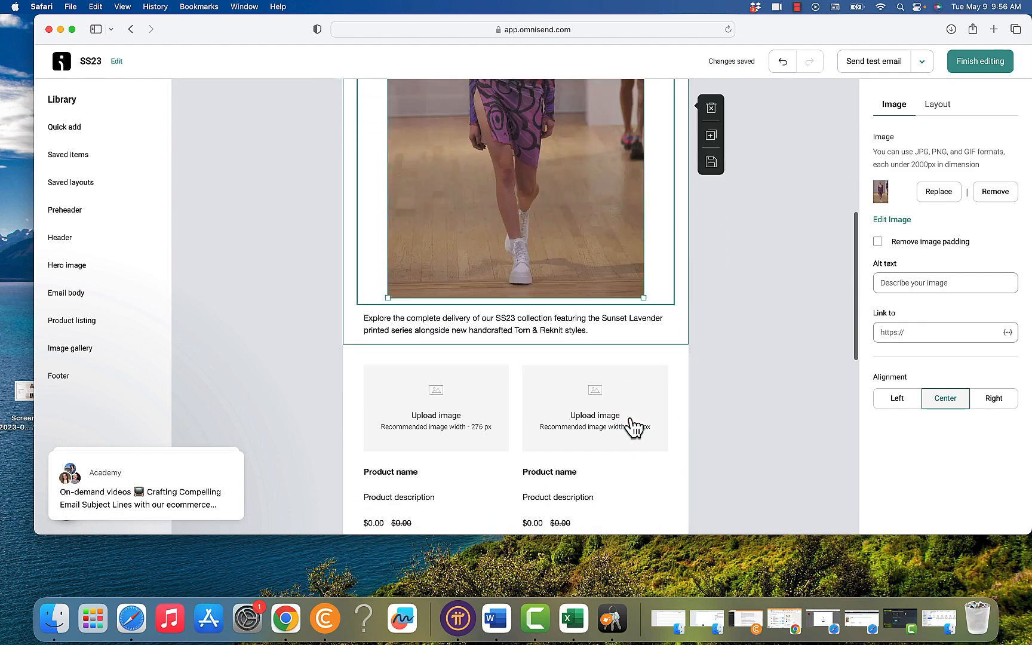
pyautogui.scroll(-2, 635, 428)
pyautogui.click(401, 338)
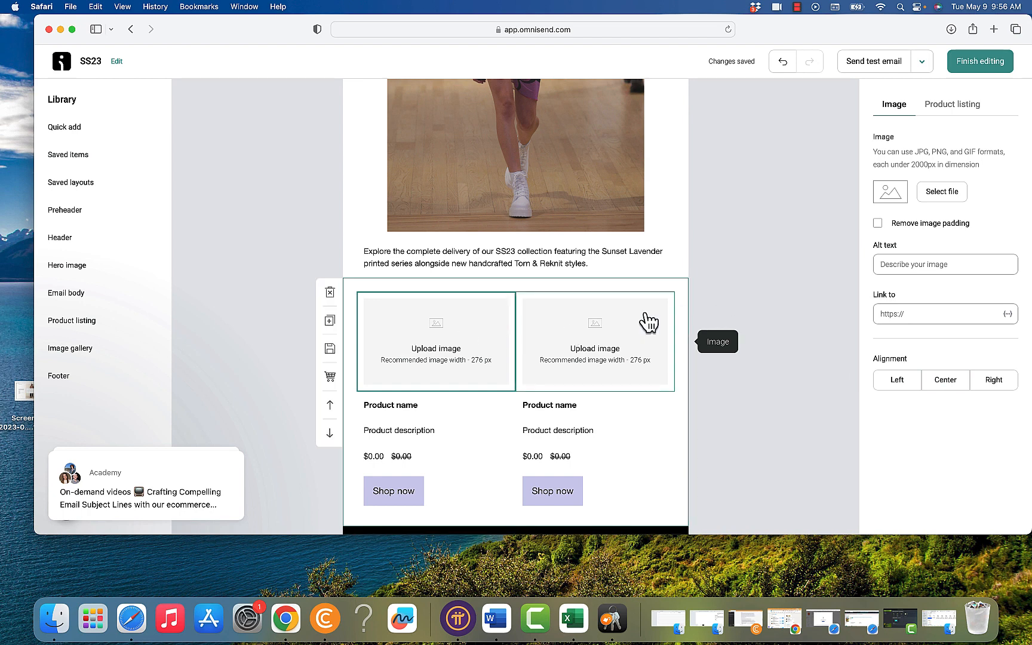
pyautogui.scroll(-4, 648, 322)
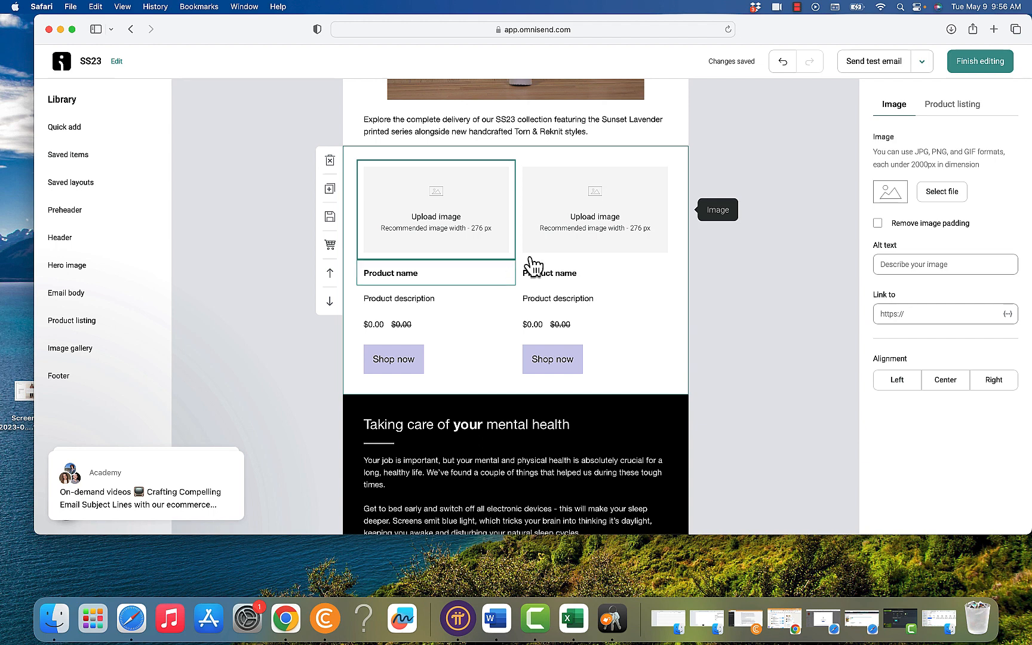
pyautogui.click(958, 105)
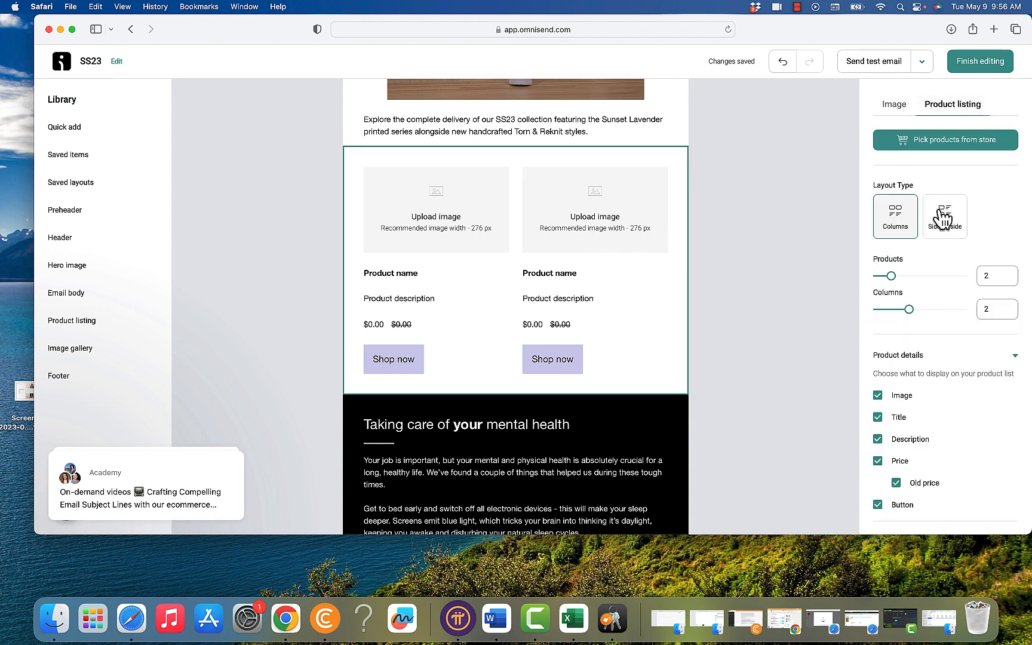
pyautogui.scroll(-5, 949, 391)
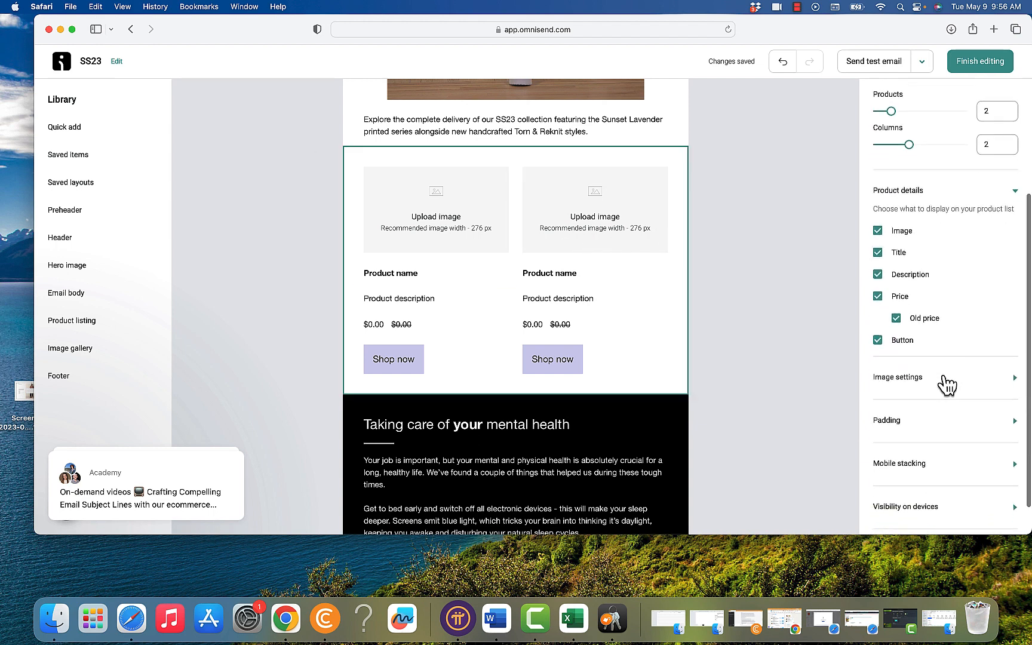
pyautogui.scroll(-1, 947, 385)
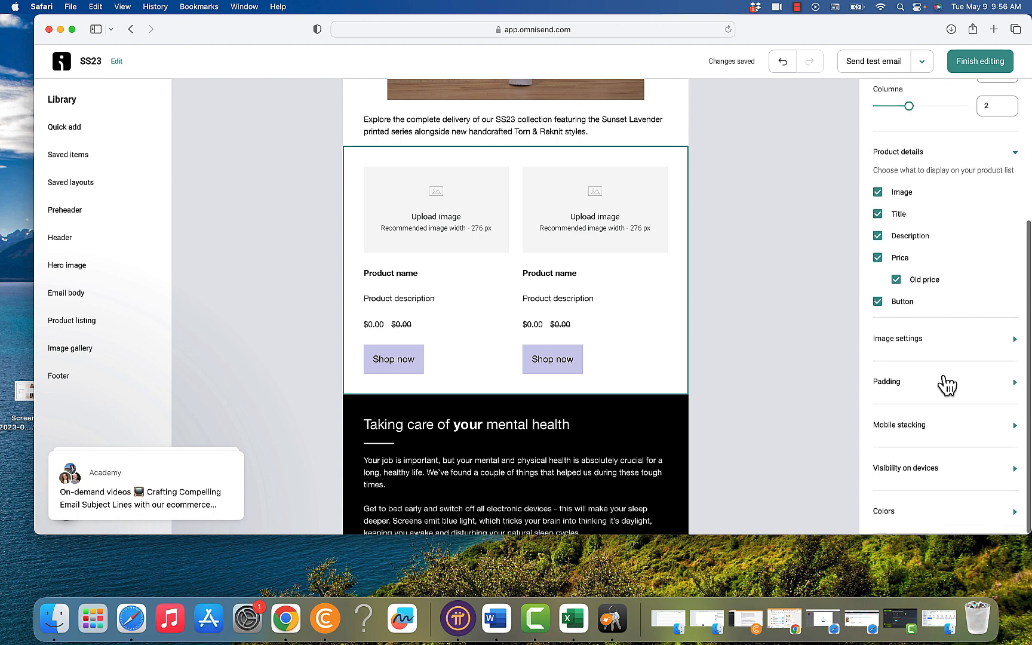
pyautogui.scroll(5, 947, 386)
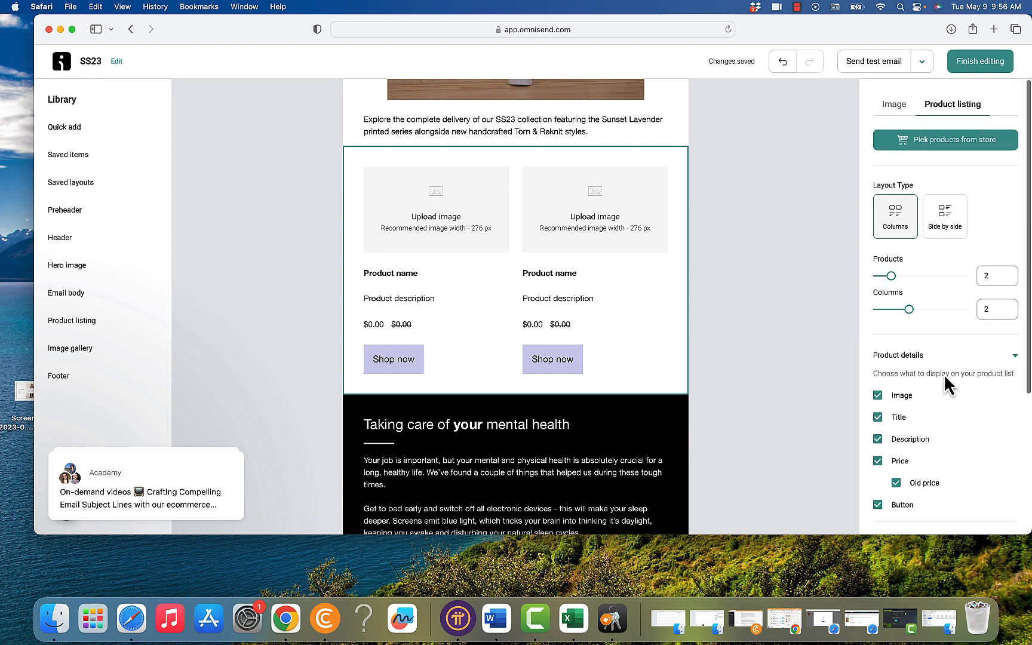
pyautogui.click(966, 147)
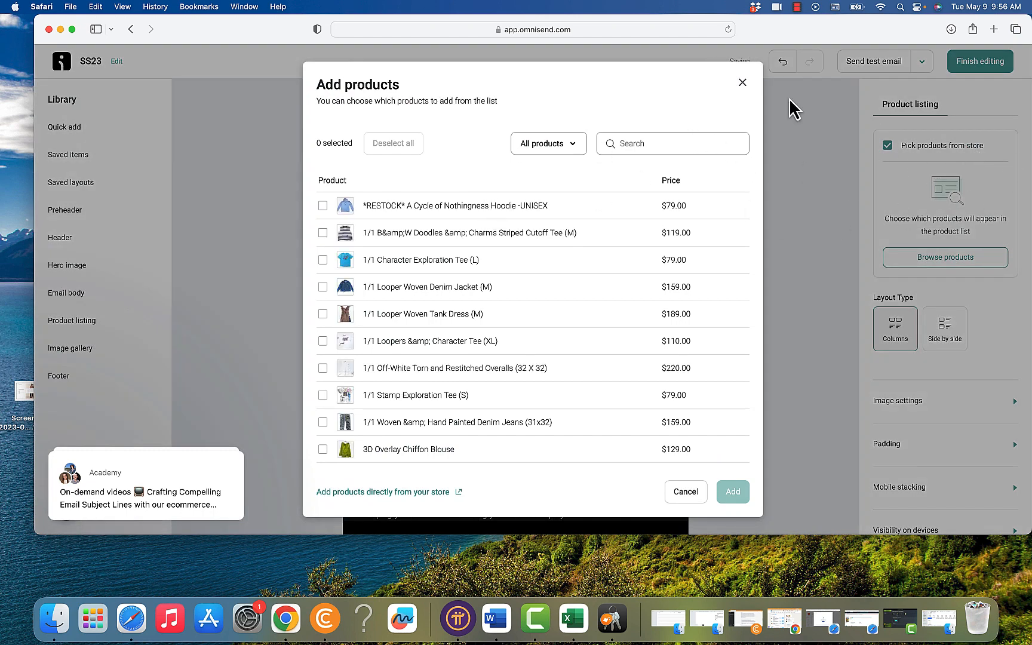
pyautogui.click(742, 82)
pyautogui.scroll(10, 716, 215)
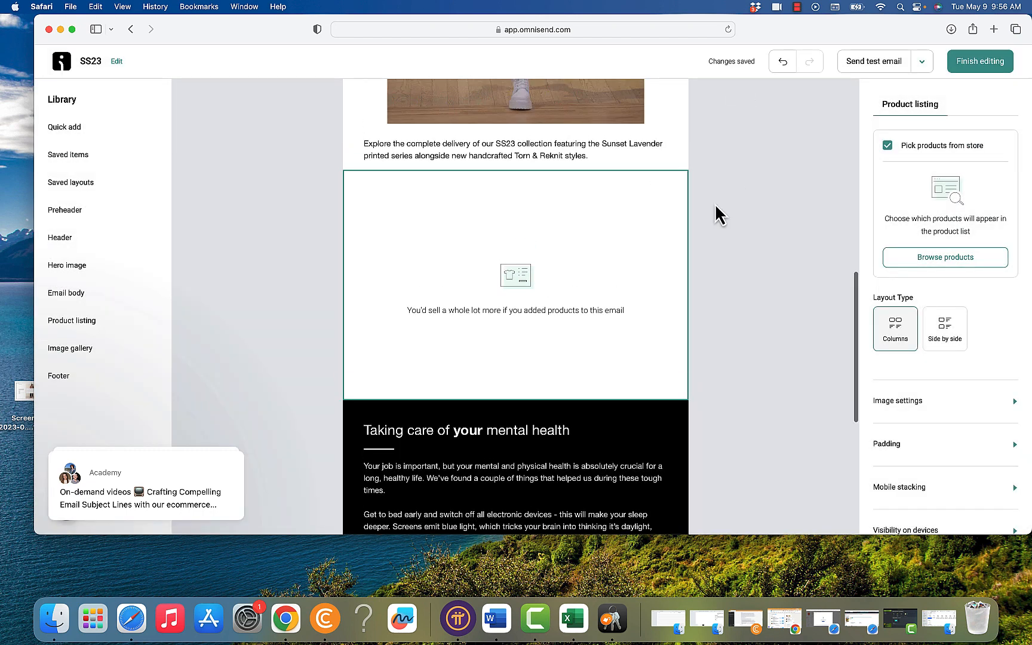
pyautogui.scroll(-5, 568, 353)
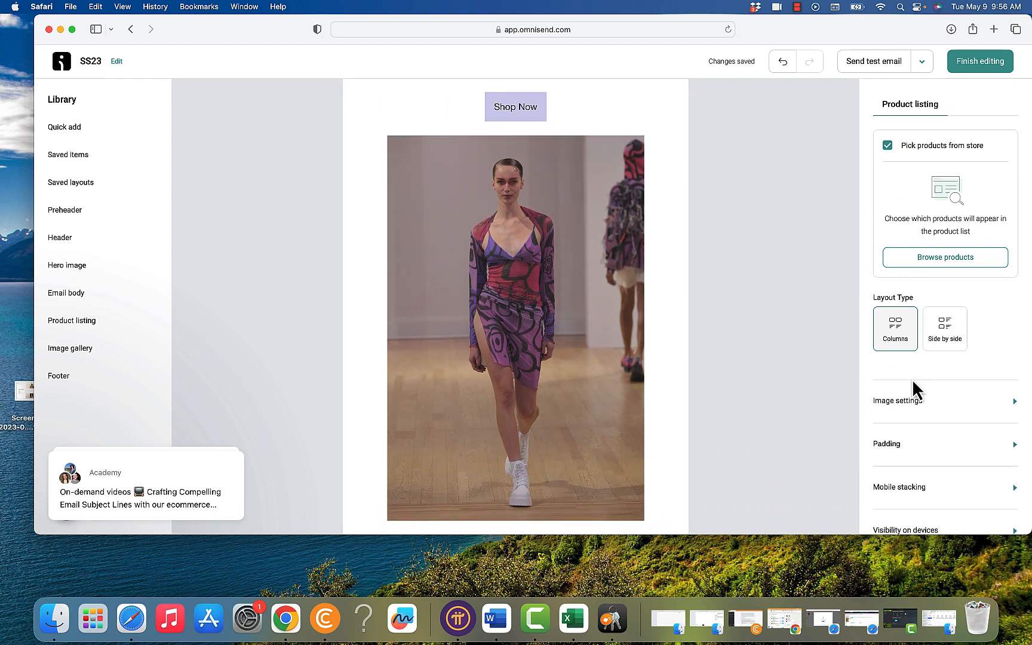
pyautogui.scroll(-20, 768, 408)
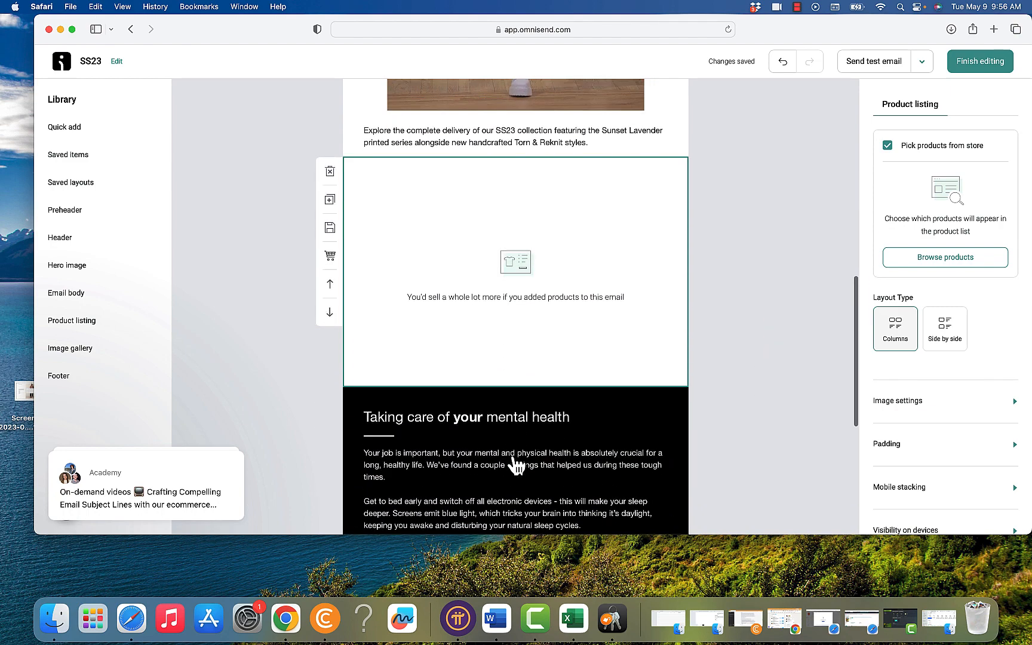
pyautogui.click(954, 254)
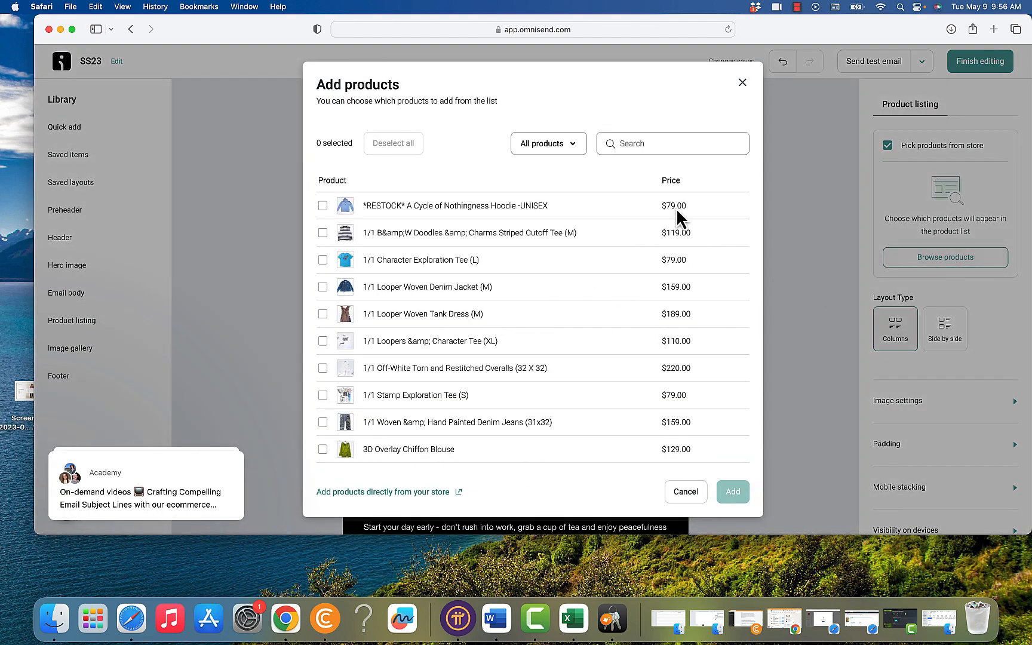
pyautogui.click(742, 83)
pyautogui.scroll(1, 654, 212)
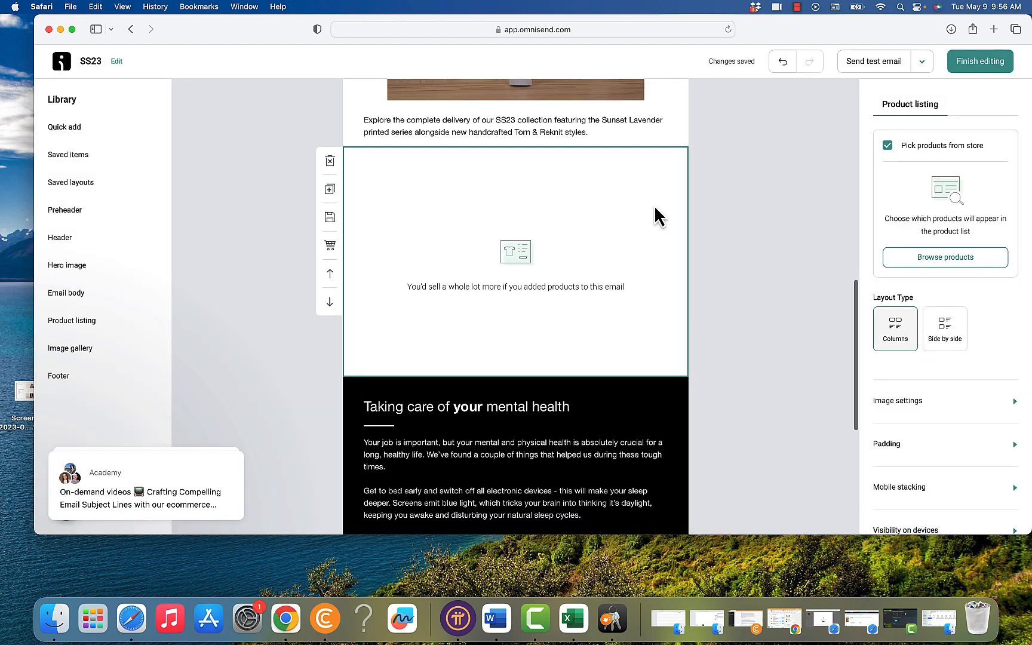
# Step: Add the 1/1 Woven & Hand Painted Denim Jeans (31x32) from the store to the product listing
pyautogui.click(955, 253)
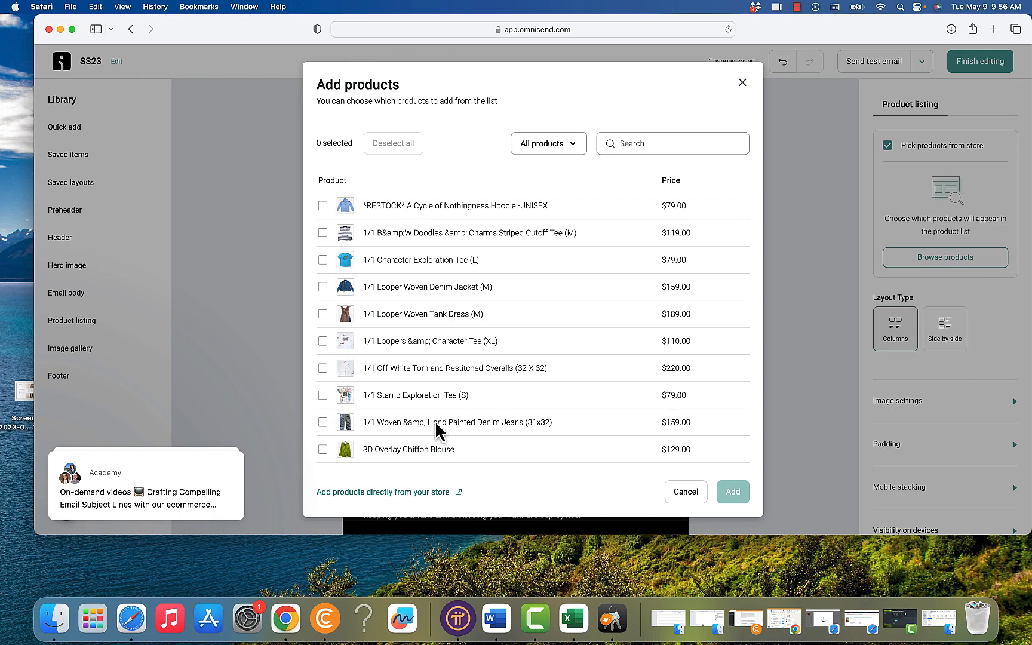
pyautogui.click(322, 422)
pyautogui.scroll(-5, 633, 430)
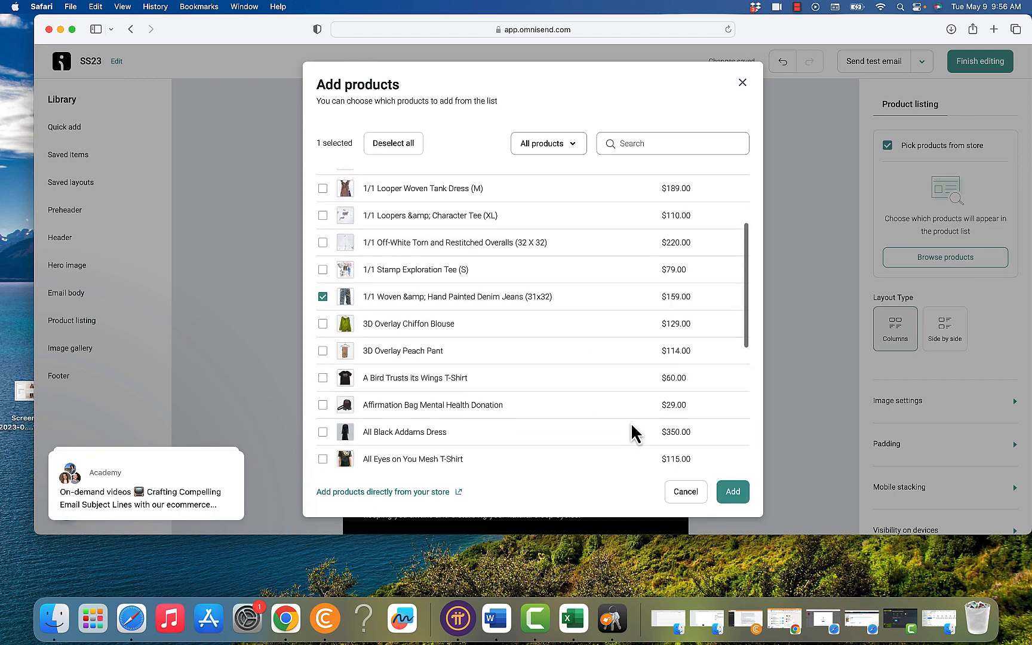
pyautogui.click(732, 497)
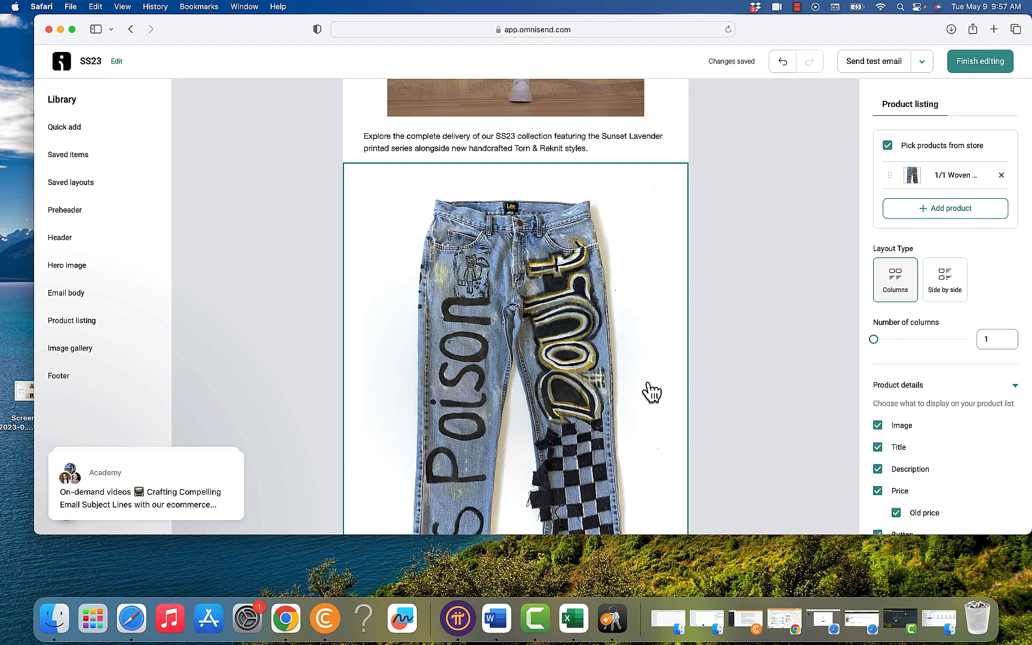
# Step: Try the Side by side layout for the jeans product listing, and switch it back to Columns
pyautogui.scroll(-5, 604, 379)
pyautogui.scroll(5, 607, 382)
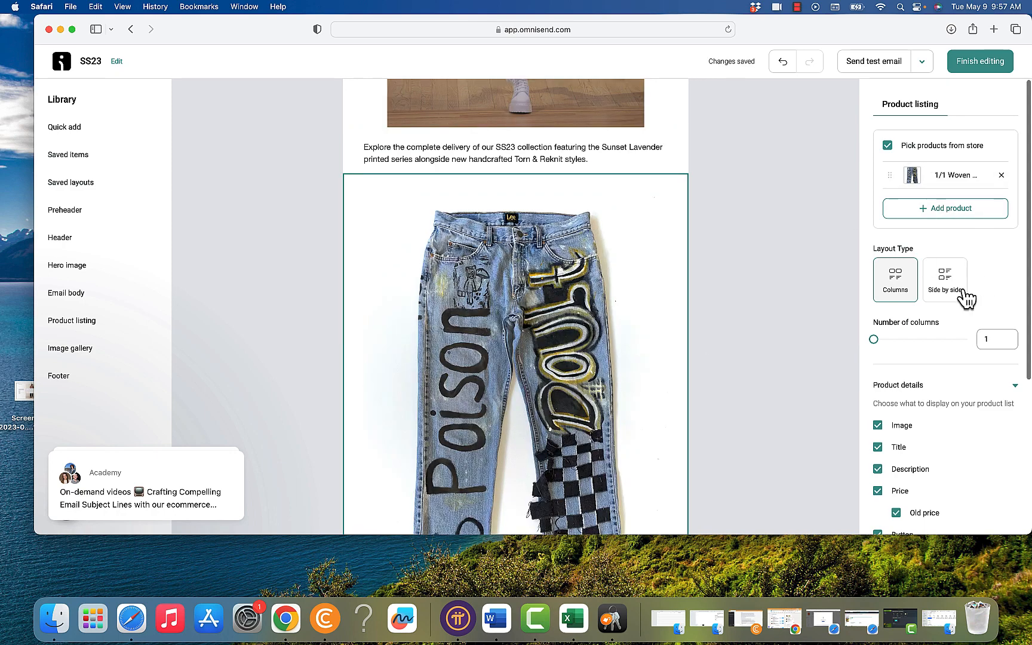
pyautogui.click(945, 285)
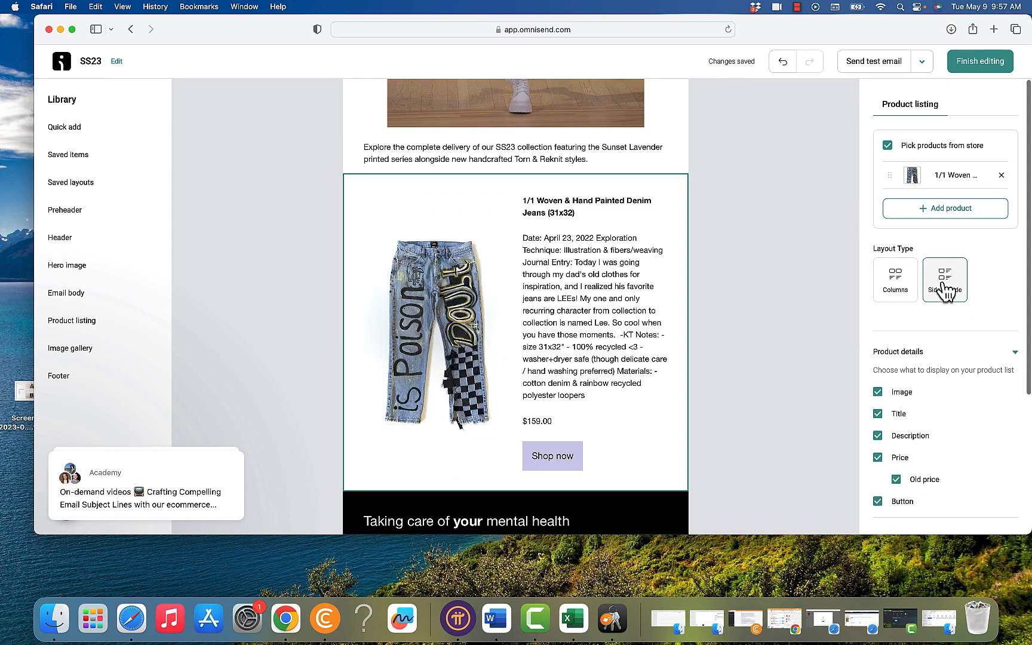
pyautogui.click(911, 293)
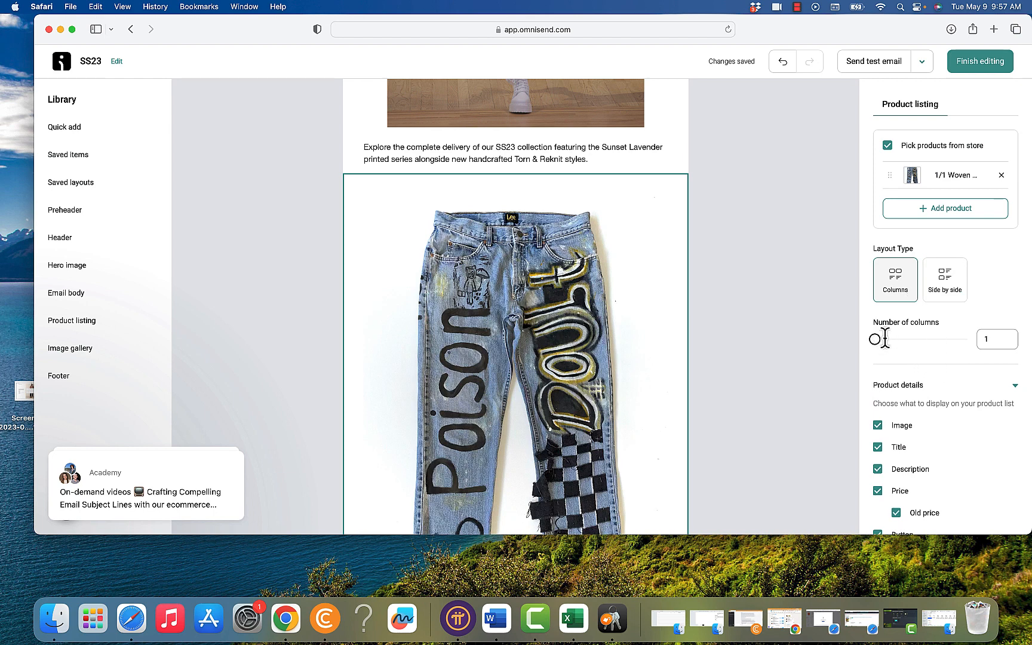
pyautogui.scroll(-5, 916, 347)
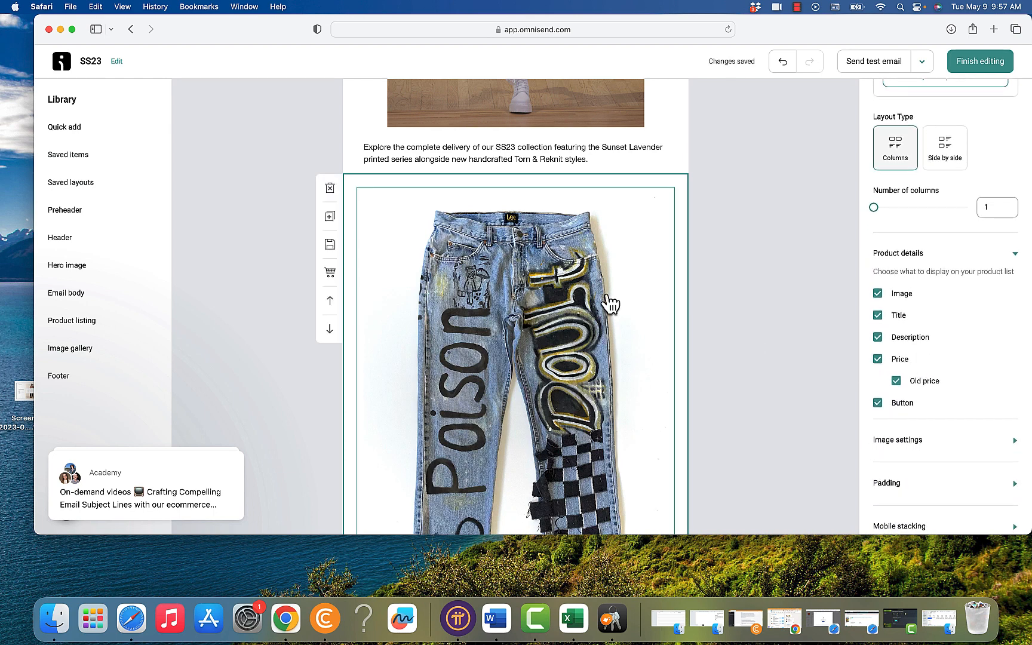
# Step: Move the "Explore the complete delivery of our SS23 collection" text block from below the runway image to just above the Shop Now button
pyautogui.scroll(5, 848, 167)
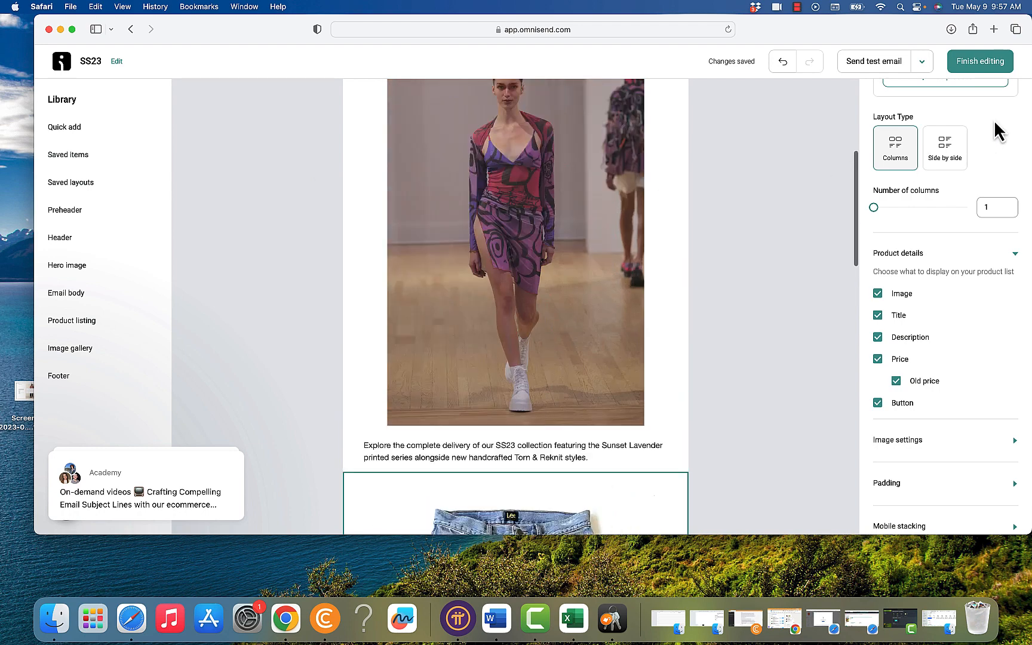
pyautogui.scroll(3, 994, 123)
pyautogui.scroll(-1, 985, 146)
pyautogui.scroll(-4, 714, 301)
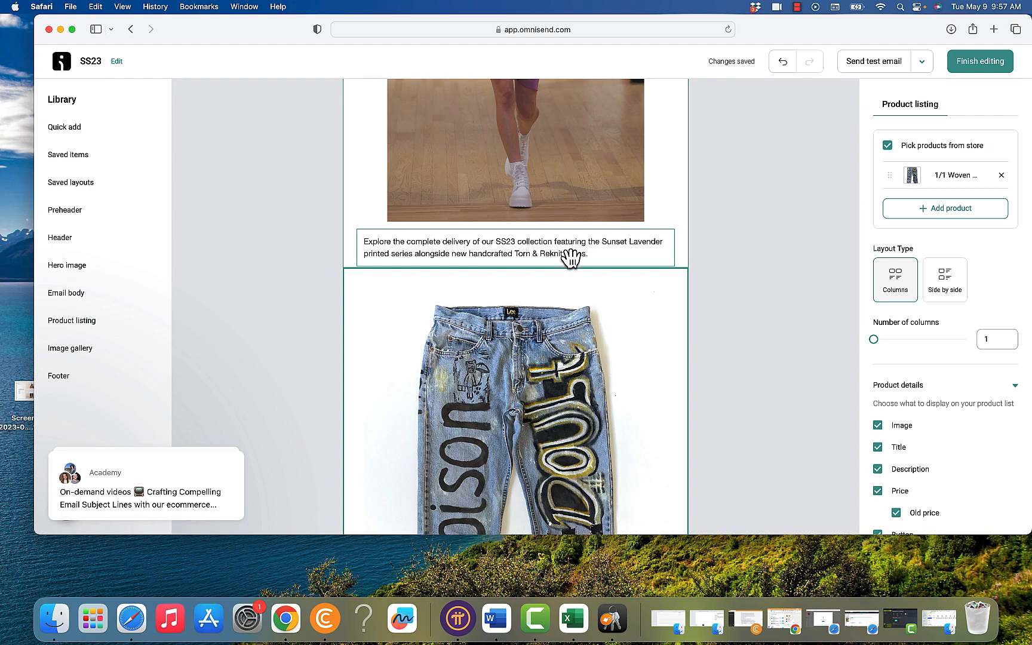
pyautogui.scroll(1, 567, 248)
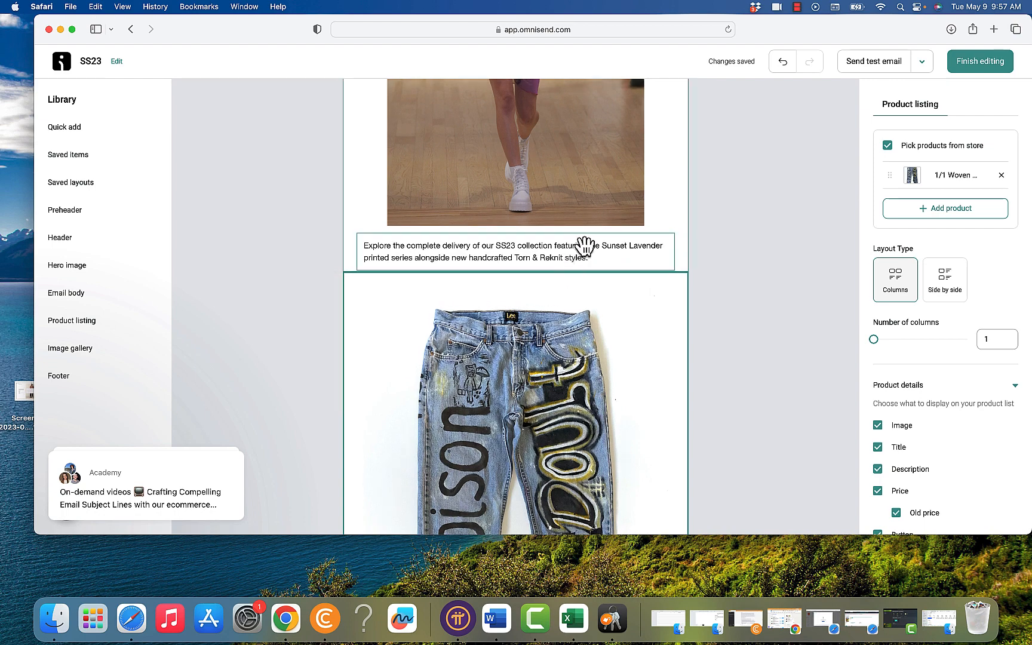
pyautogui.scroll(10, 585, 246)
pyautogui.scroll(-3, 583, 239)
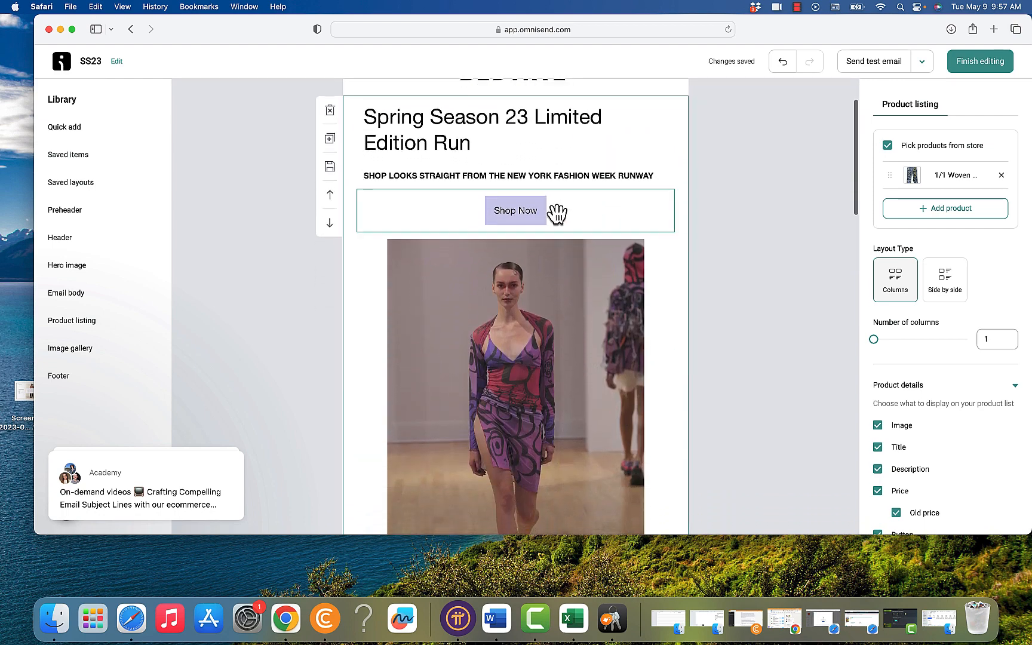
pyautogui.scroll(3, 555, 212)
pyautogui.scroll(-1, 553, 214)
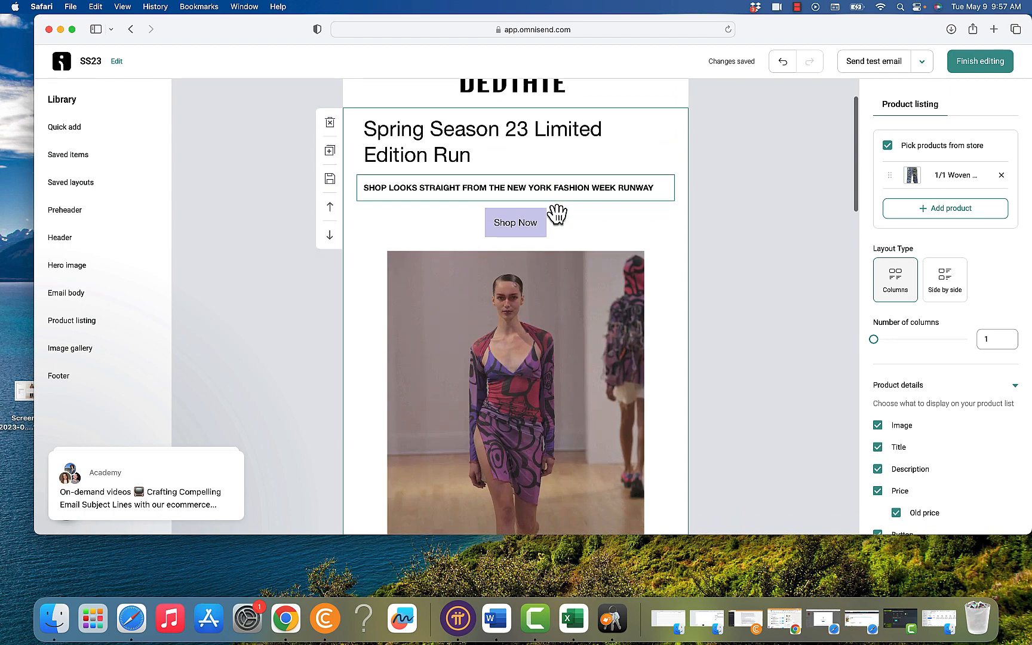
pyautogui.scroll(-1, 588, 221)
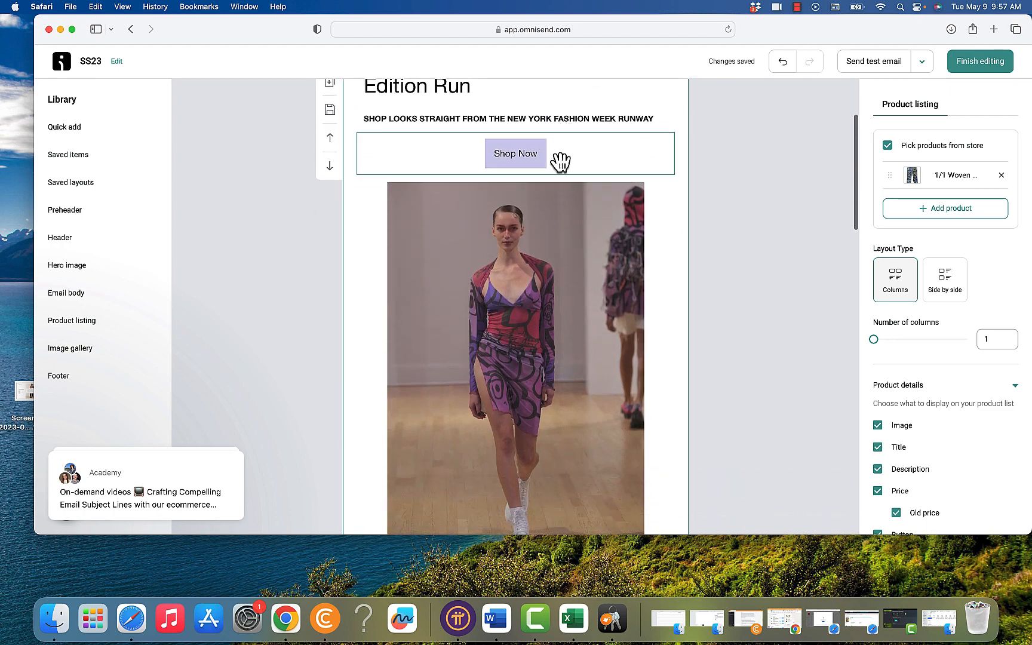
pyautogui.scroll(-5, 618, 212)
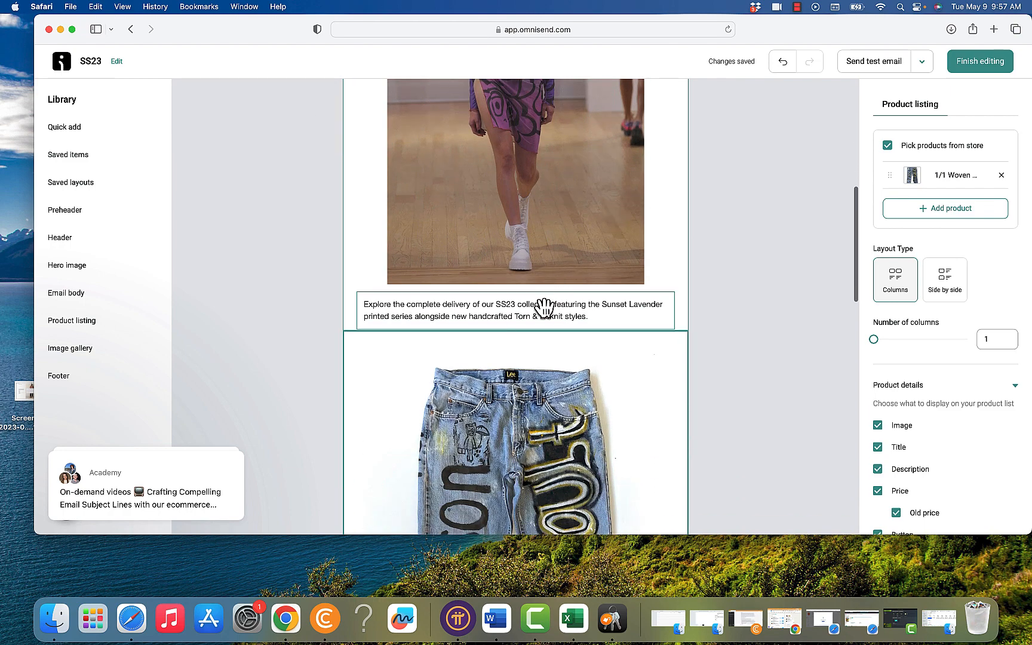
pyautogui.moveTo(543, 307); pyautogui.dragTo(557, 185)
pyautogui.scroll(3, 498, 215)
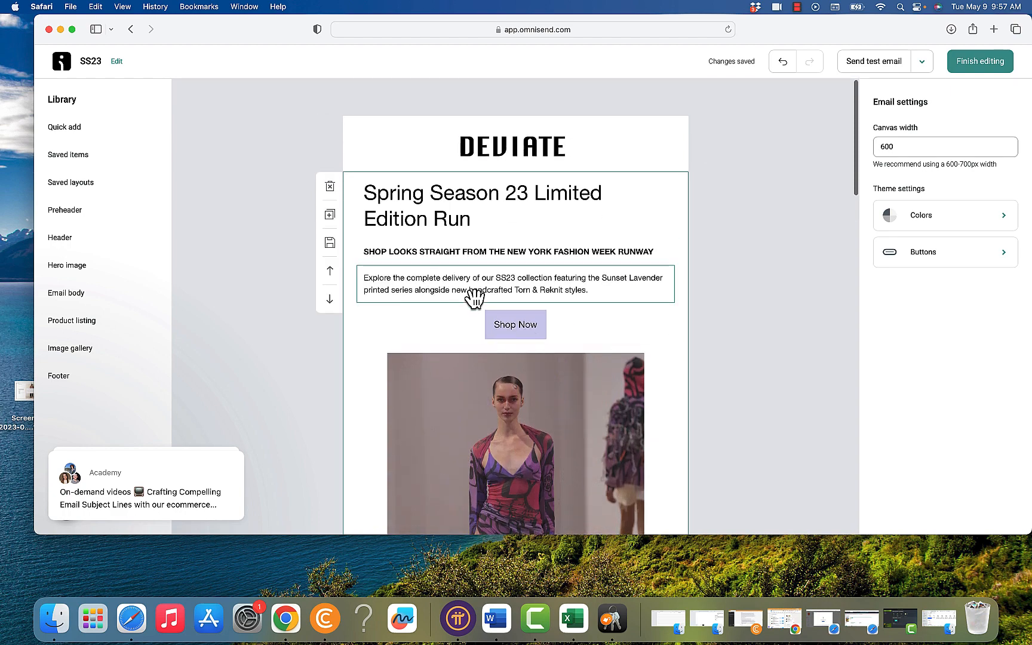
# Step: Review the rest of the email, from the jeans description through the mental health section and footer to the Omnisend badge
pyautogui.scroll(-5, 565, 426)
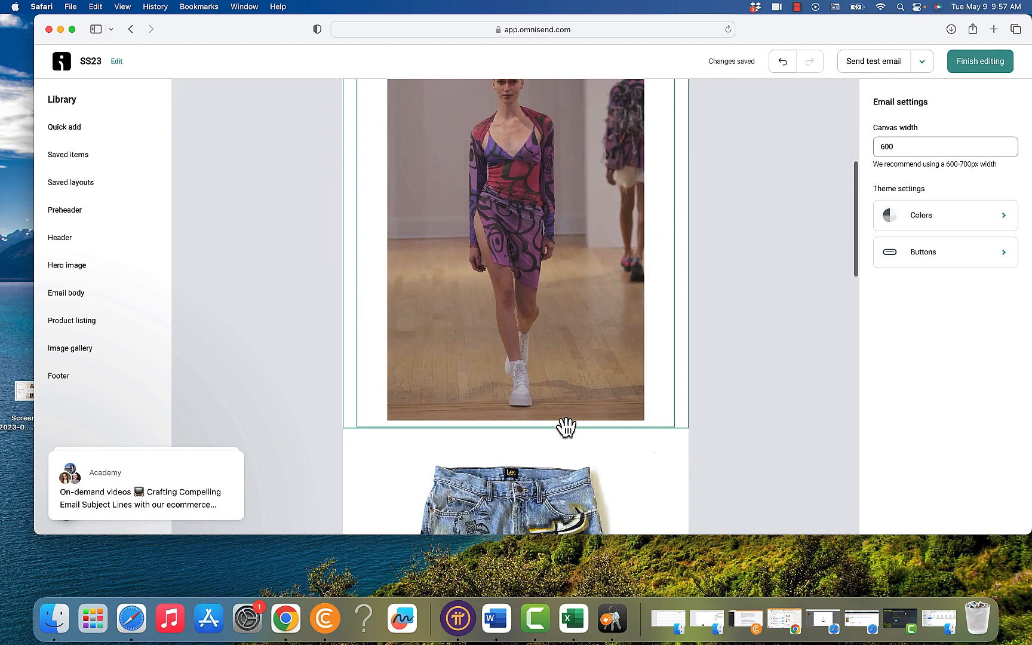
pyautogui.scroll(-10, 565, 426)
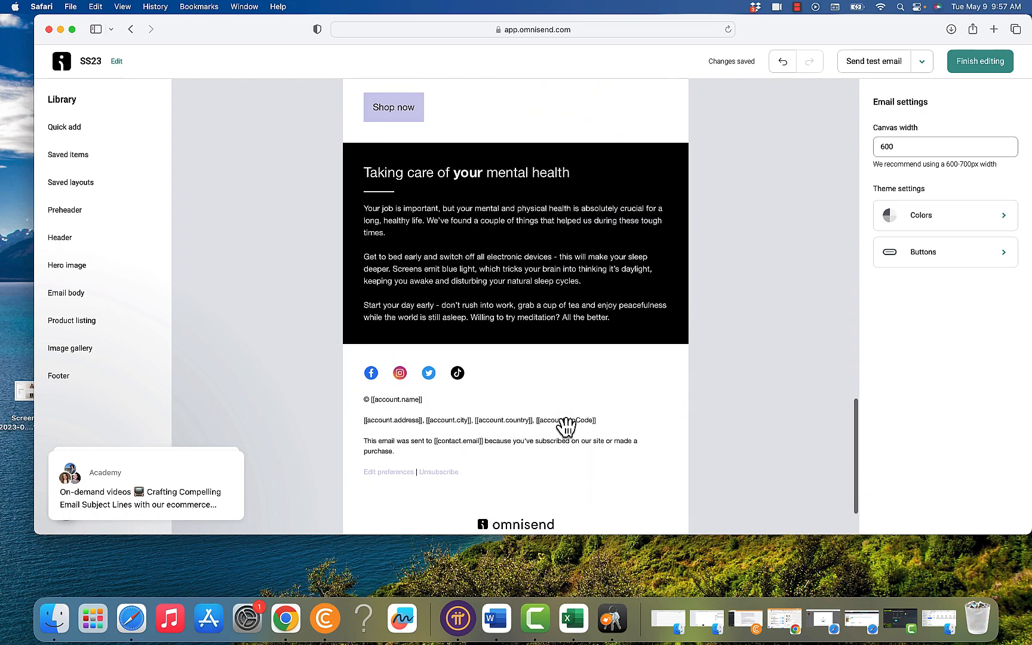
pyautogui.scroll(4, 564, 426)
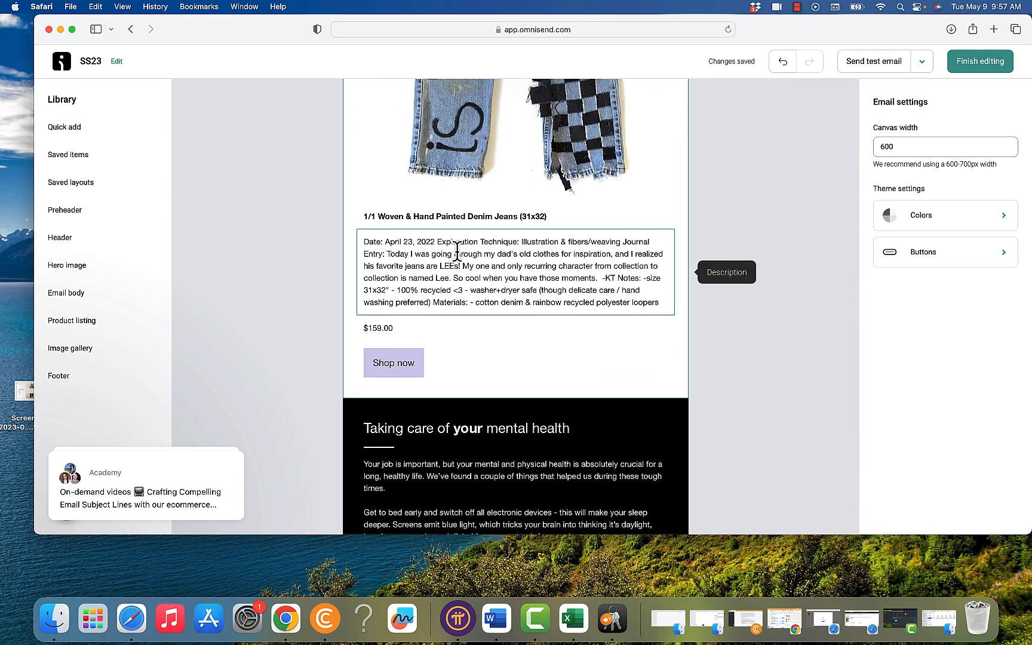
pyautogui.scroll(-5, 457, 250)
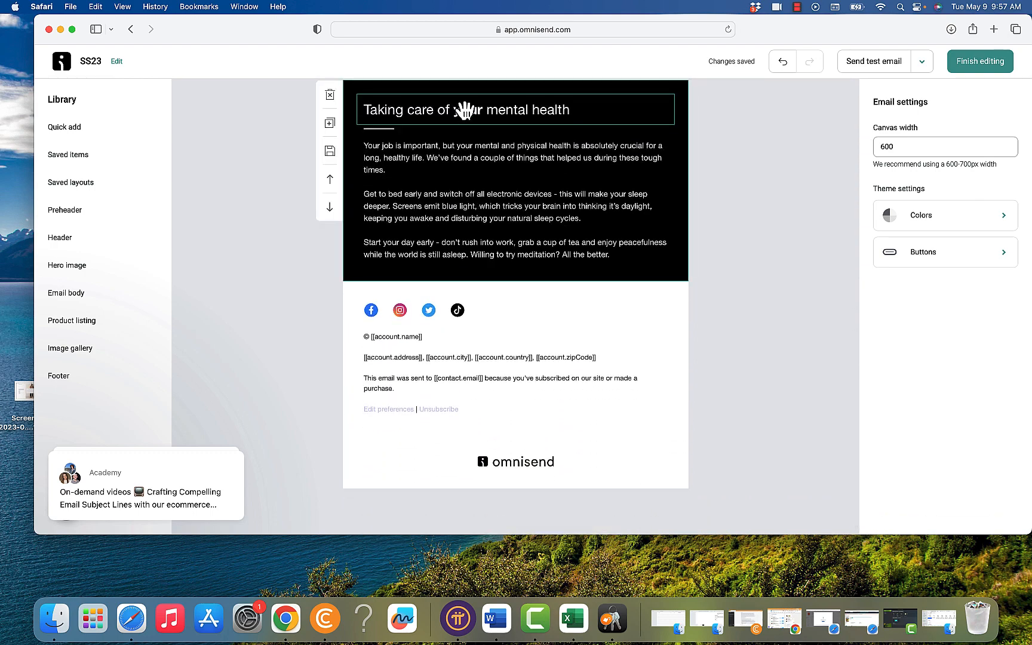
pyautogui.click(578, 114)
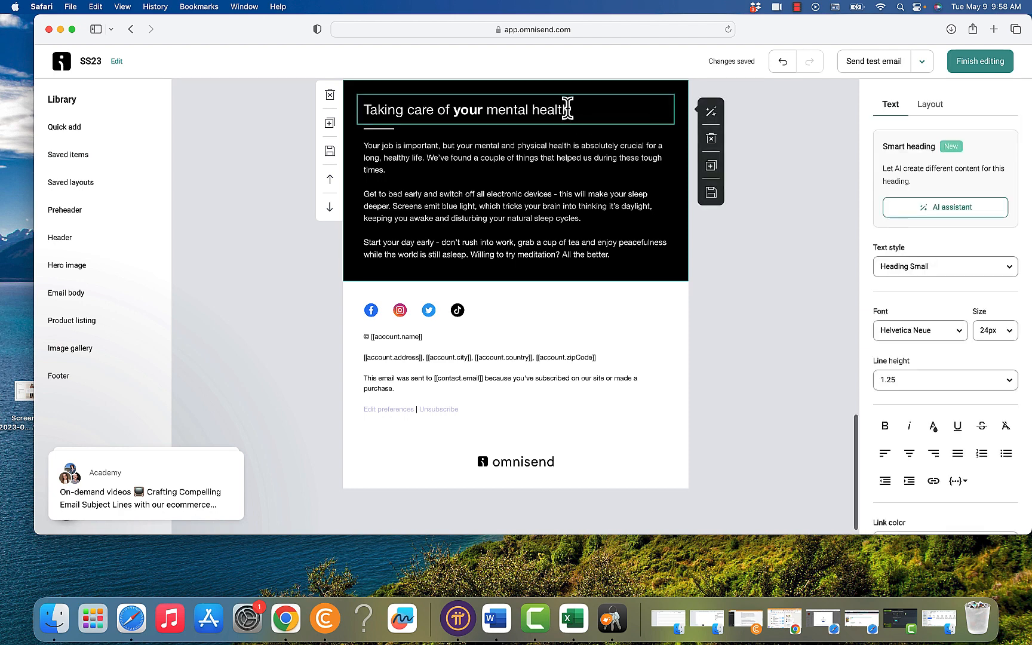
pyautogui.click(529, 486)
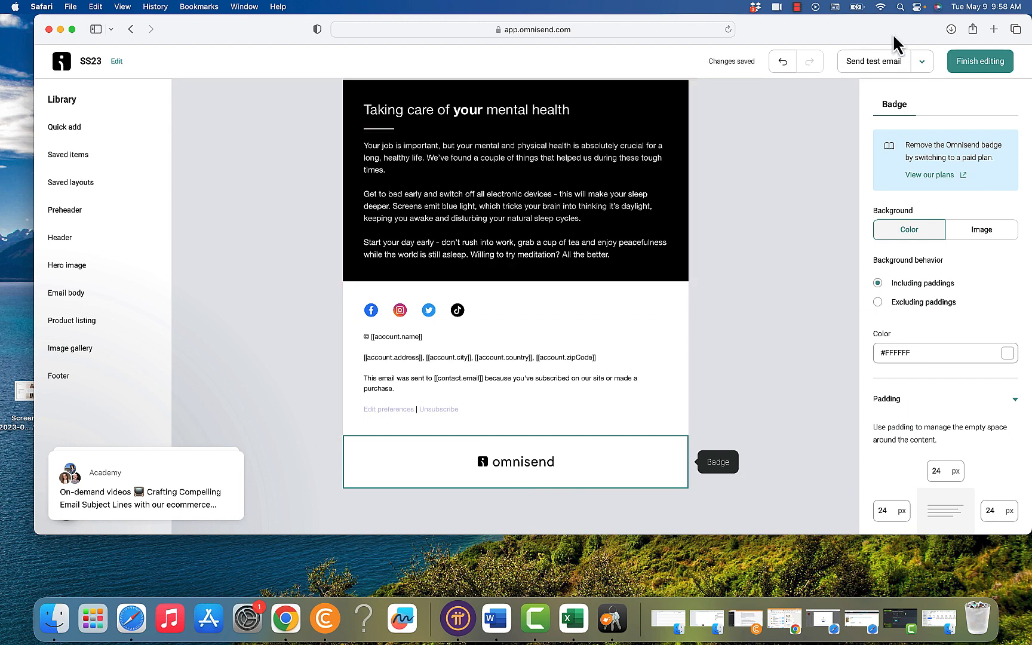
pyautogui.click(991, 36)
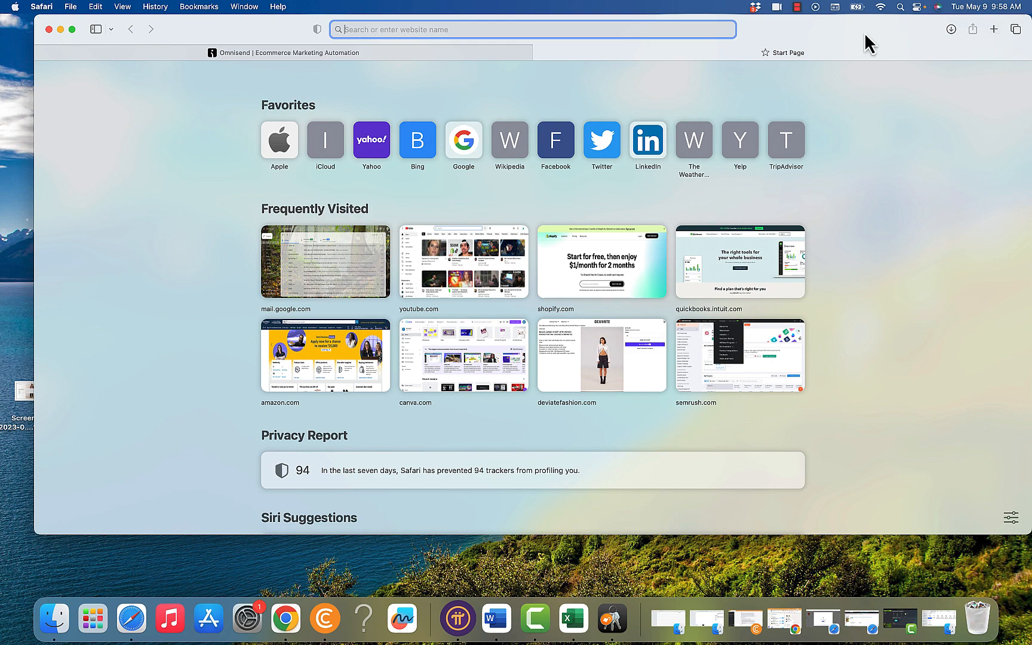
pyautogui.click(398, 53)
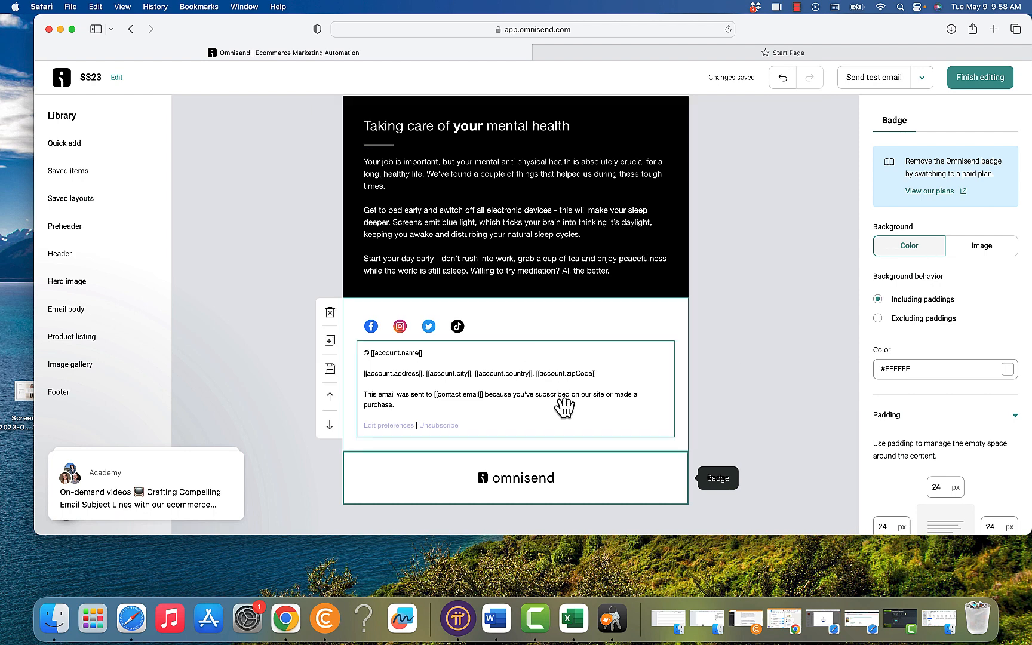
pyautogui.scroll(3, 564, 407)
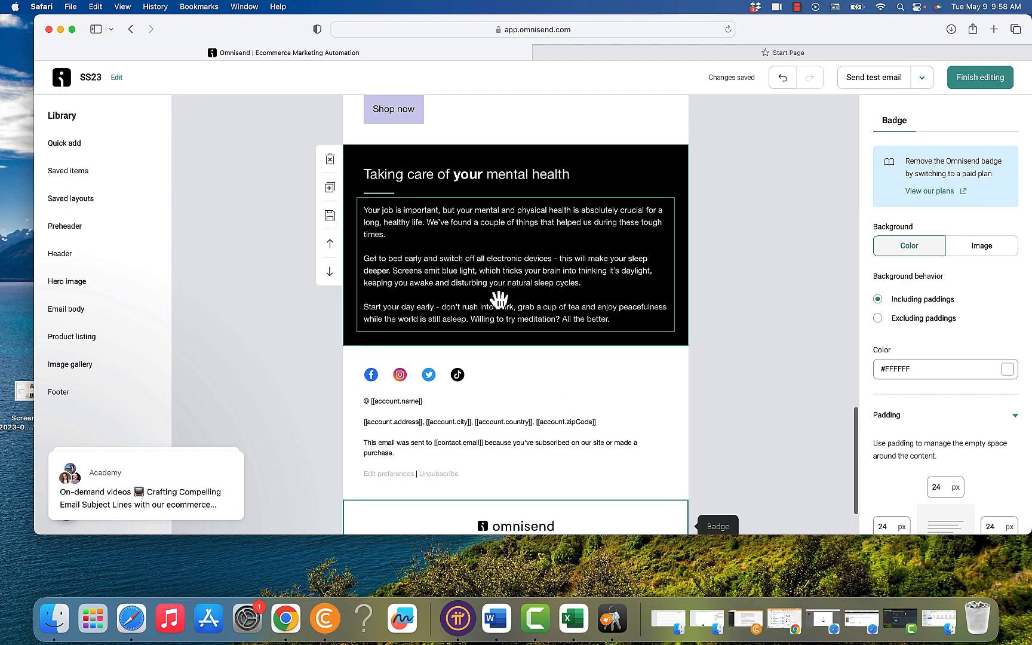
pyautogui.scroll(2, 496, 298)
pyautogui.scroll(12, 500, 295)
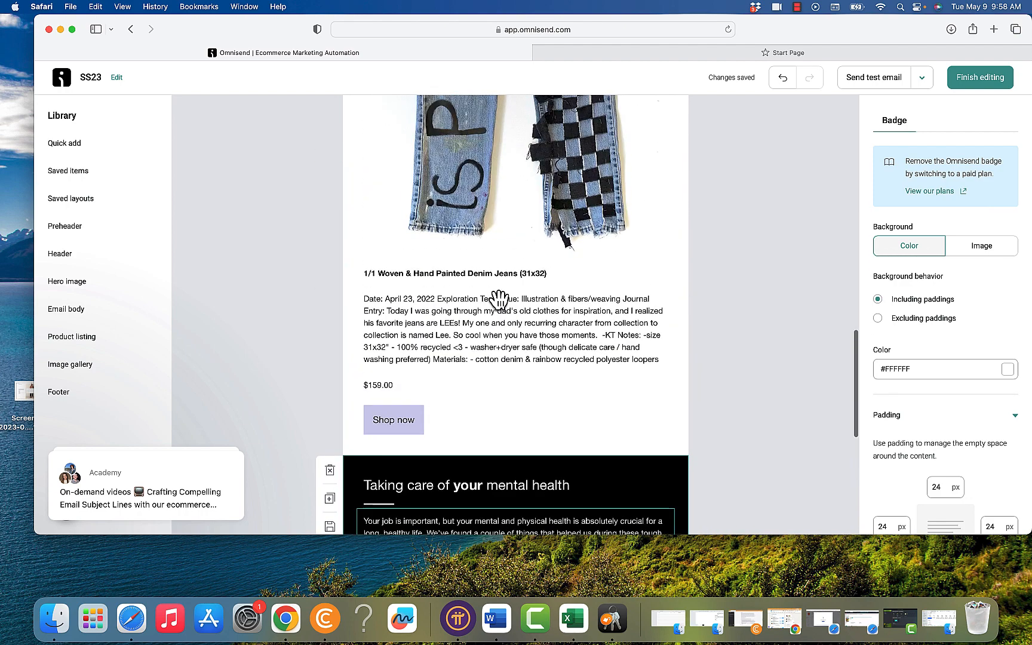
pyautogui.scroll(-15, 500, 298)
# Step: Remove the Twitter icon from the footer's social icons and open the TikTok icon's link for editing
pyautogui.click(471, 321)
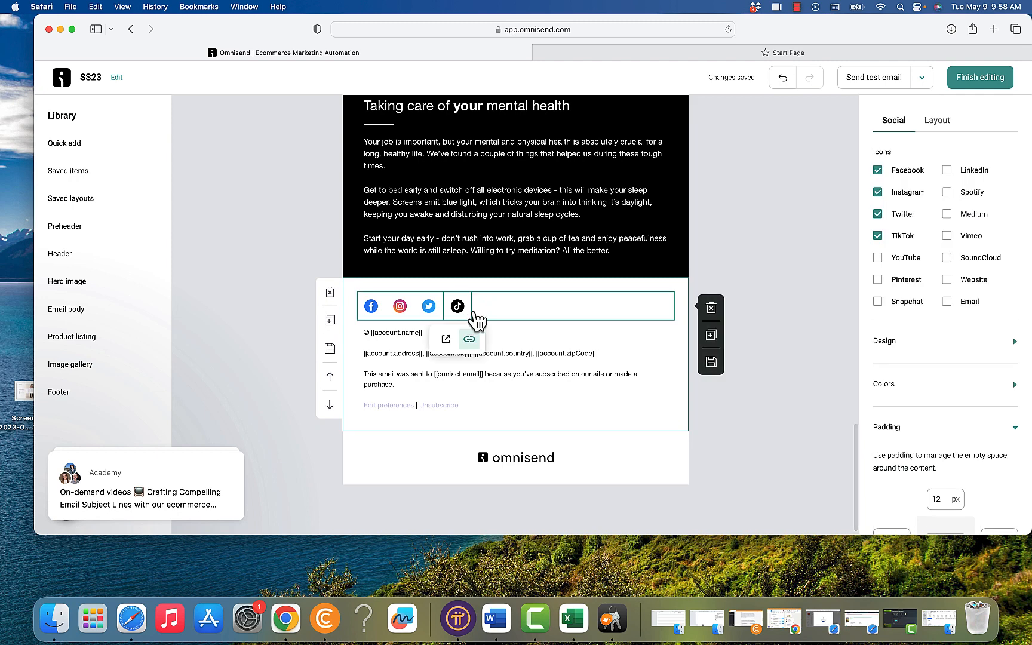
pyautogui.click(877, 214)
pyautogui.click(430, 308)
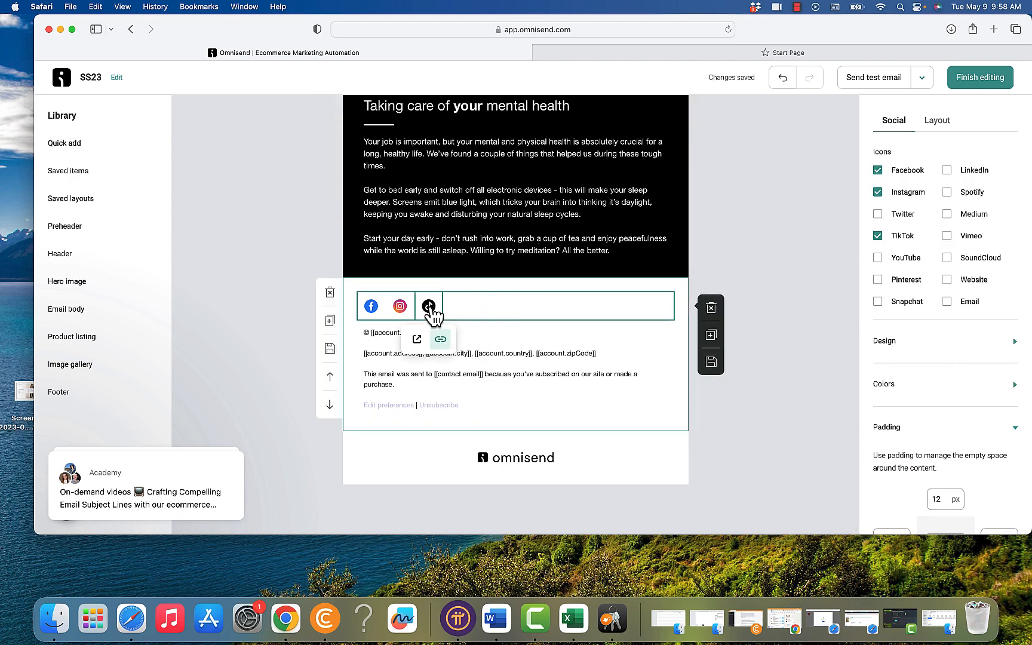
pyautogui.click(440, 339)
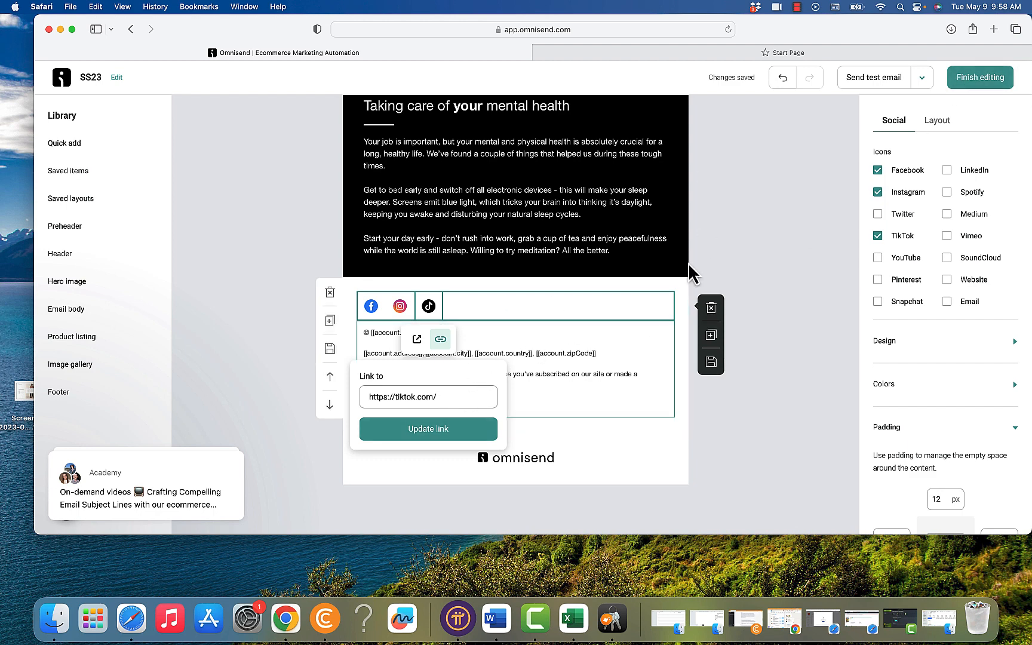
# Step: Finish editing the SS23 email, and open the "Shop DEVIATE's New Collection and Get 10% Off!" draft campaign for editing
pyautogui.click(984, 80)
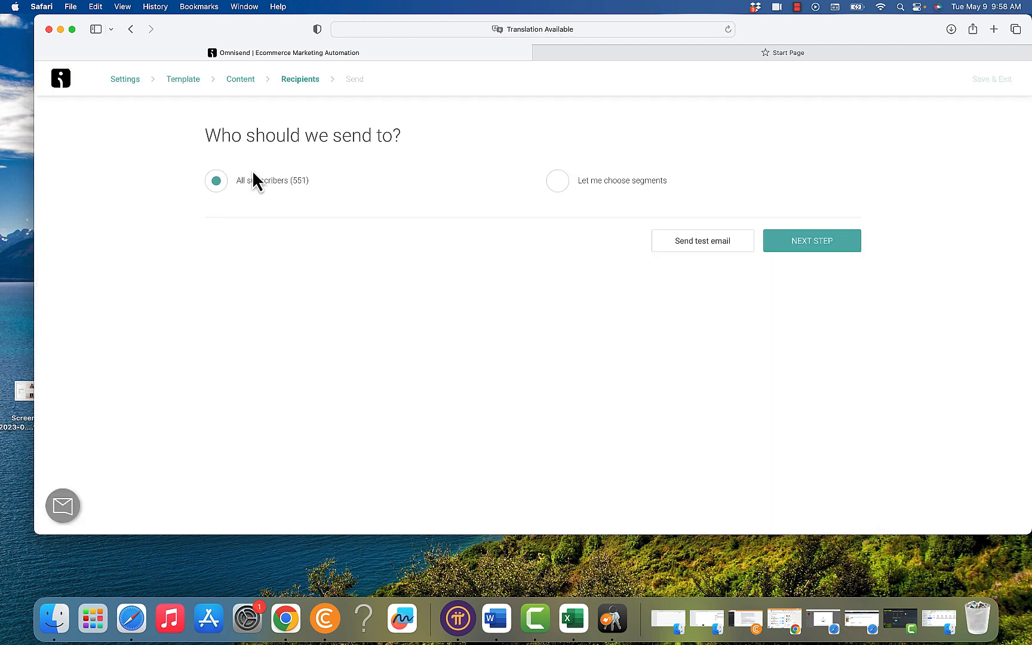
pyautogui.click(51, 86)
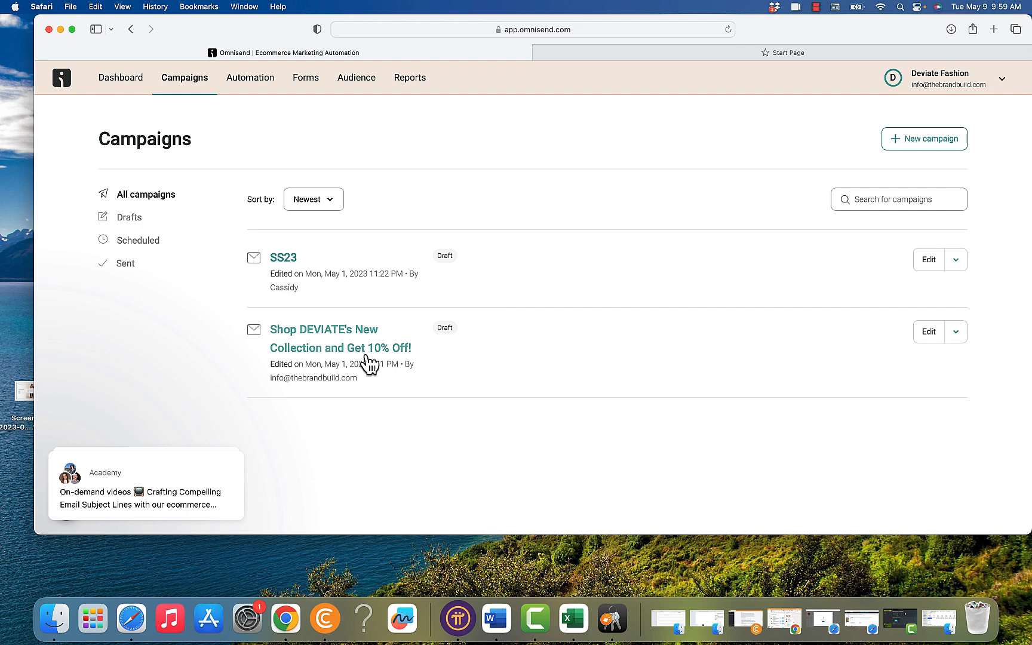
pyautogui.click(924, 338)
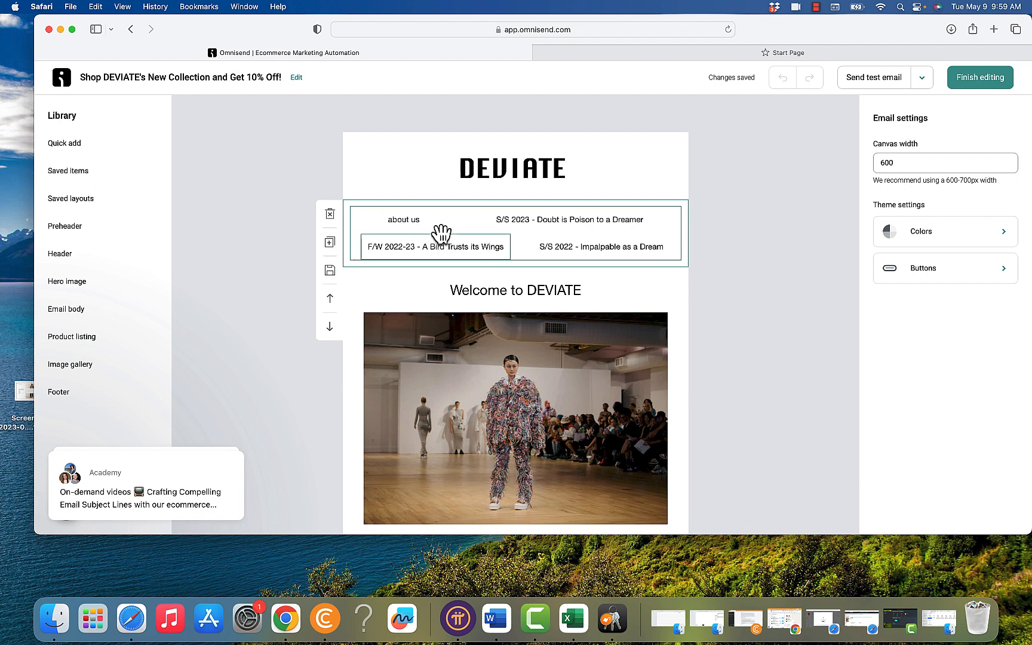
# Step: Review the discount email's menu links, runway image, FASHION10 discount block and footer, and return to the campaigns list
pyautogui.click(469, 233)
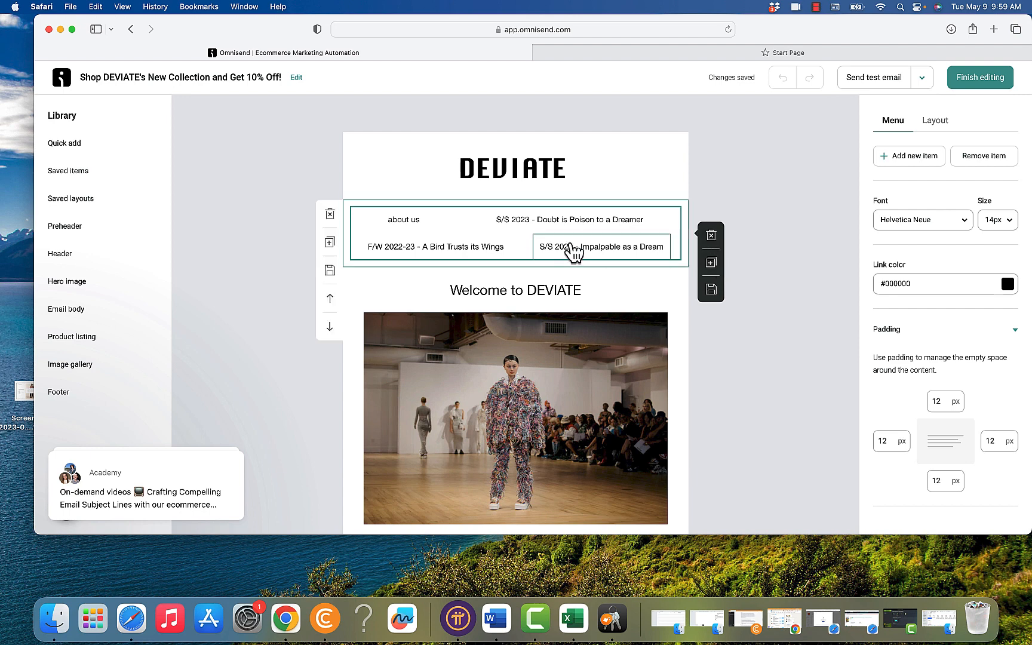
pyautogui.click(515, 234)
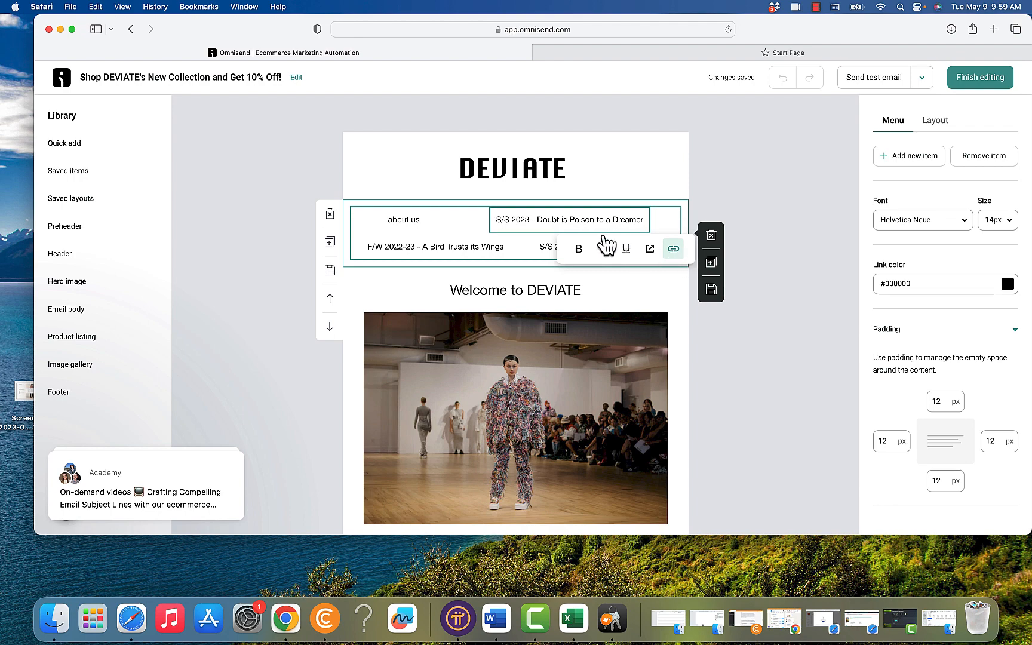
pyautogui.scroll(-10, 599, 311)
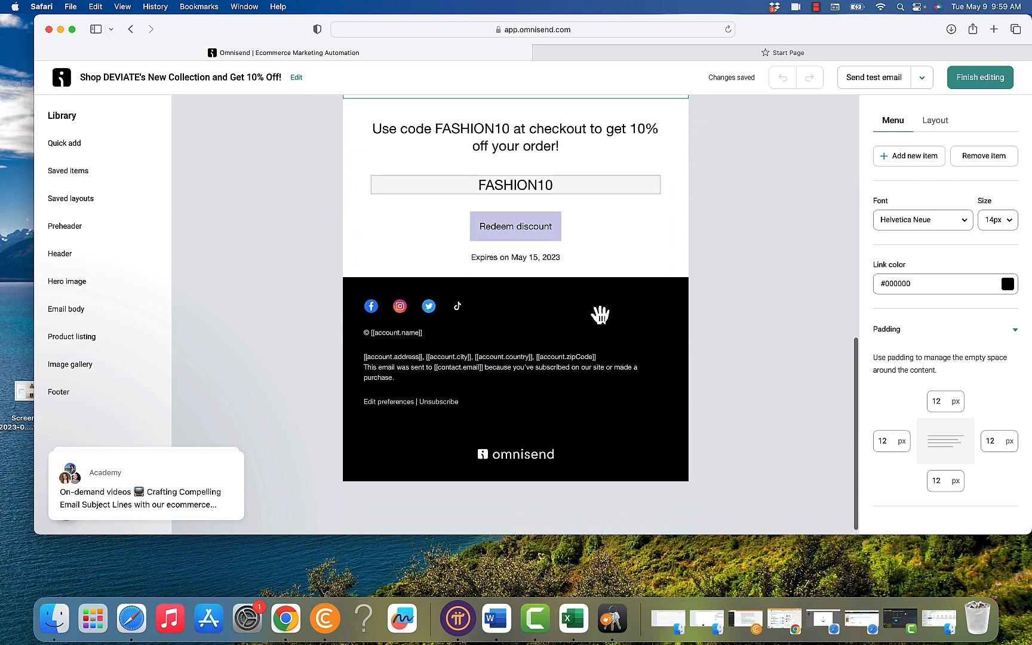
pyautogui.click(553, 224)
pyautogui.scroll(3, 553, 224)
pyautogui.scroll(5, 559, 288)
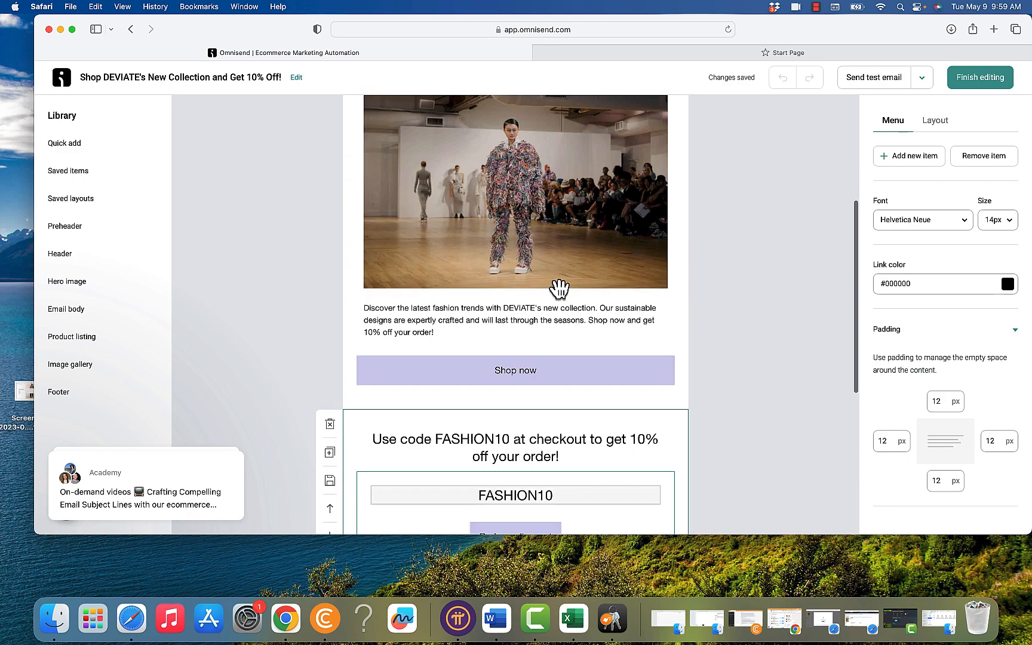
pyautogui.scroll(4, 559, 288)
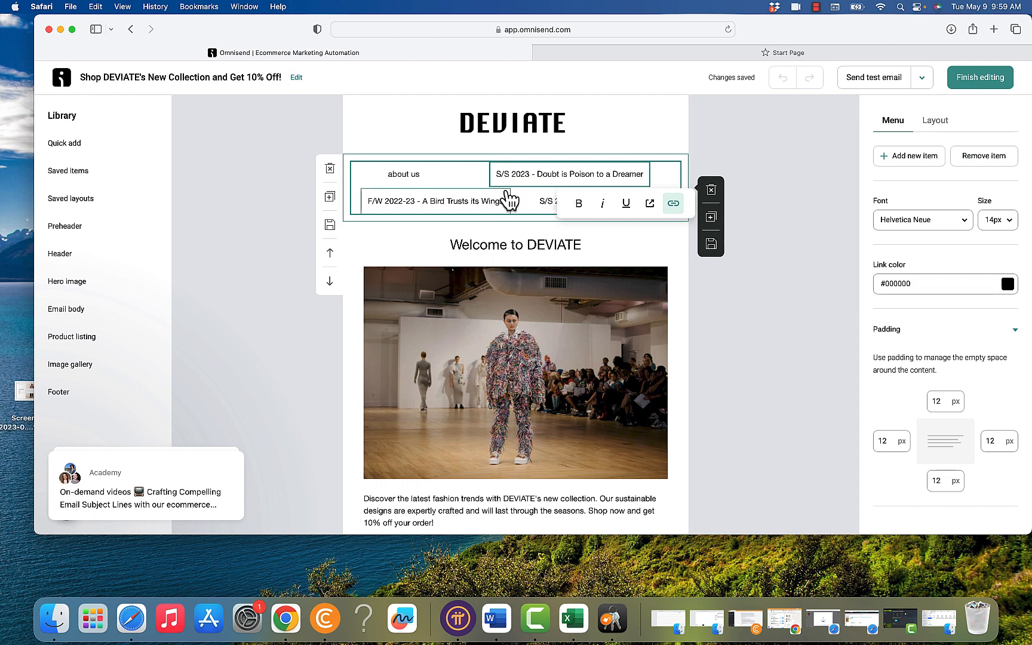
pyautogui.scroll(-3, 525, 289)
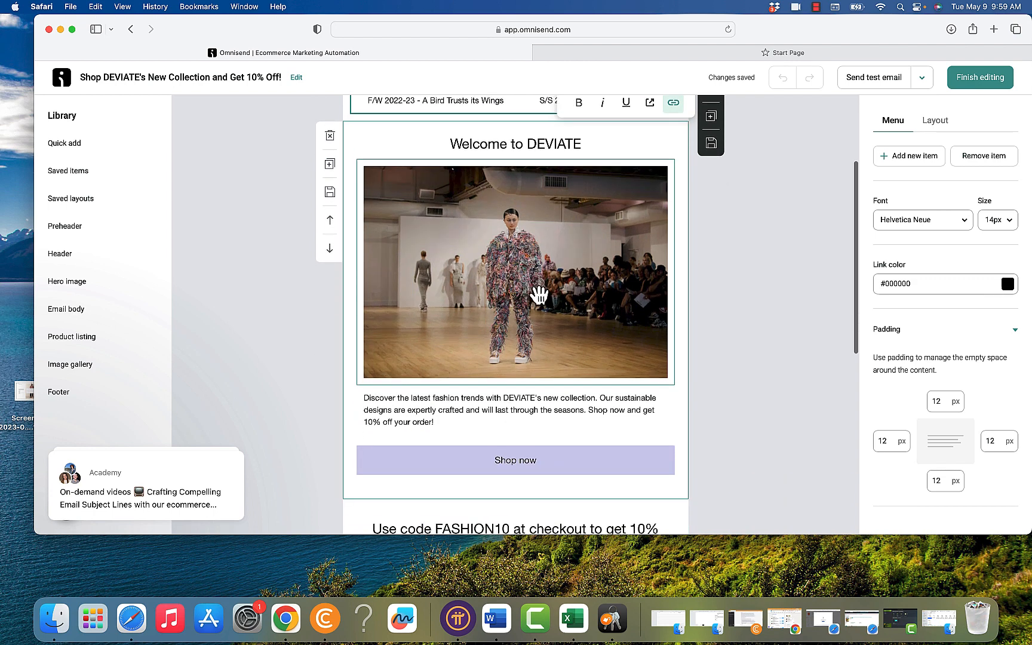
pyautogui.scroll(-5, 530, 285)
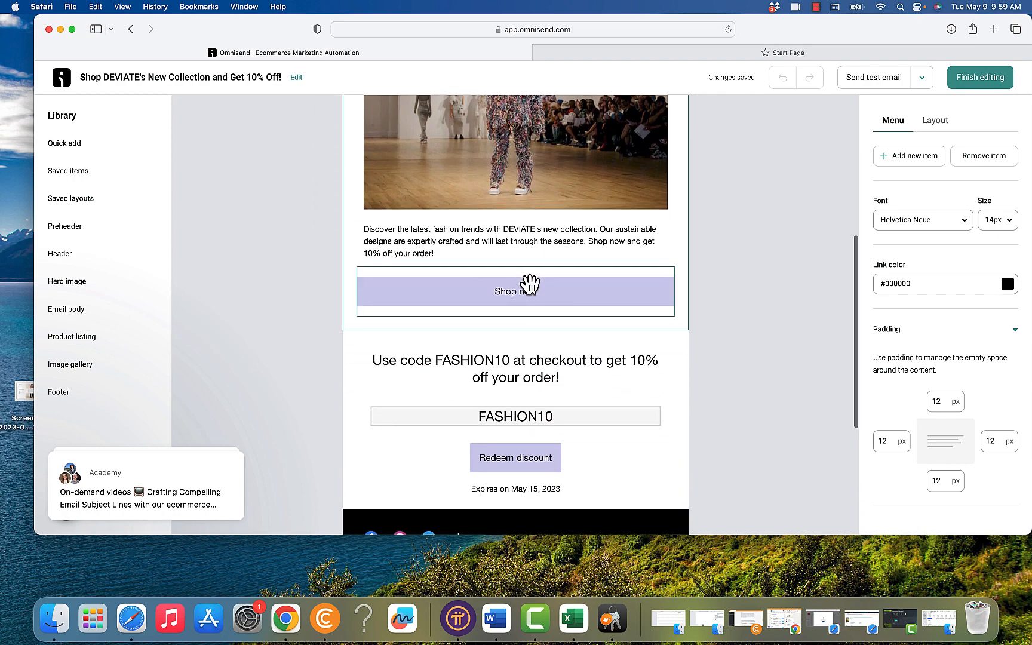
pyautogui.scroll(-7, 530, 285)
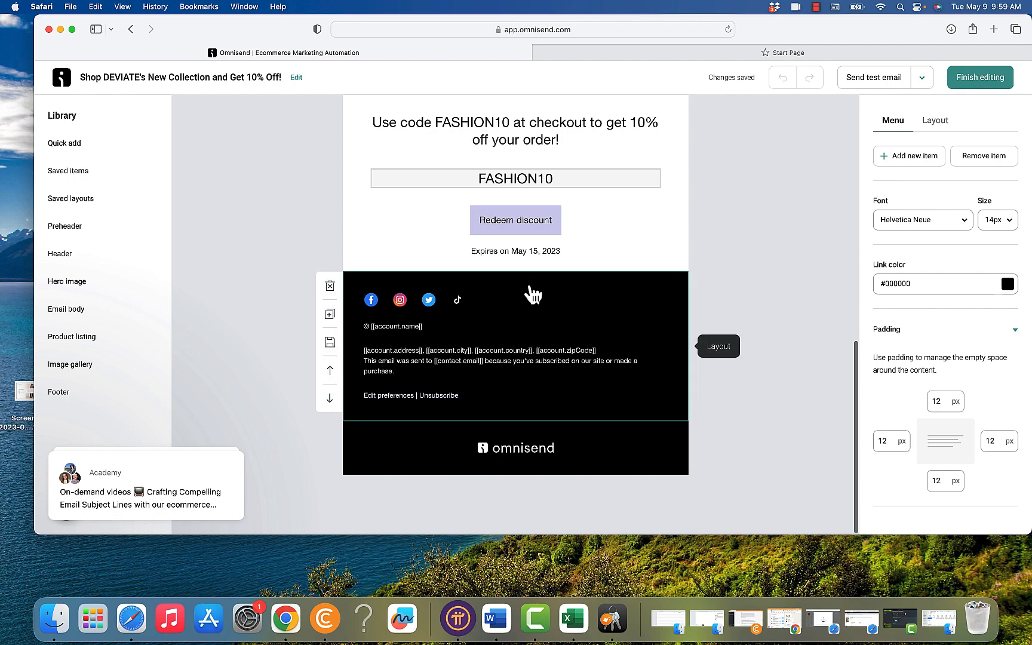
pyautogui.scroll(12, 531, 293)
pyautogui.scroll(-8, 529, 295)
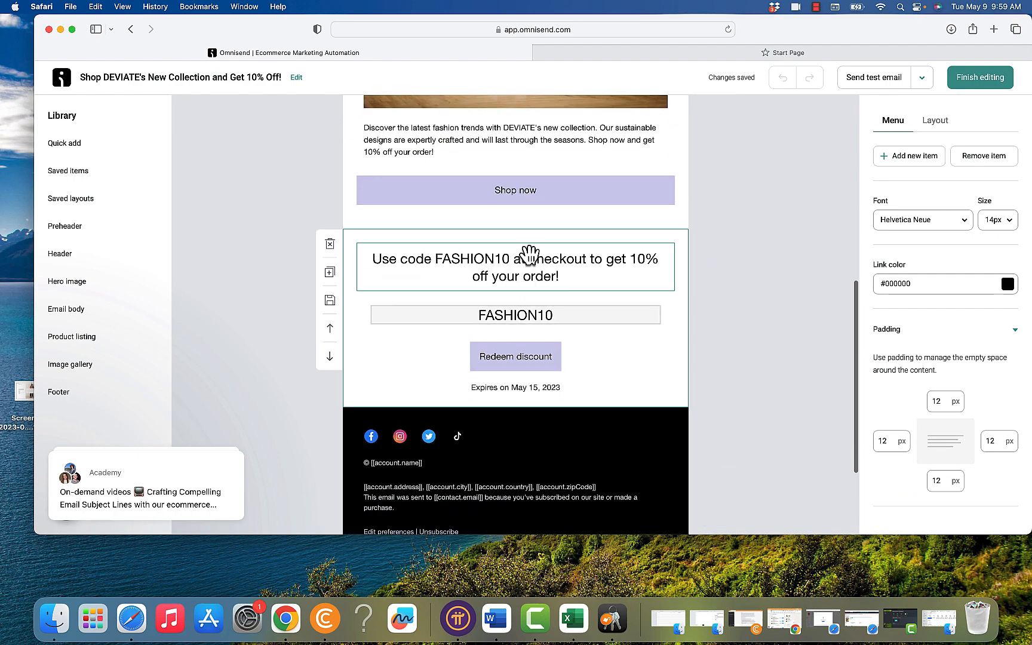
pyautogui.scroll(1, 517, 258)
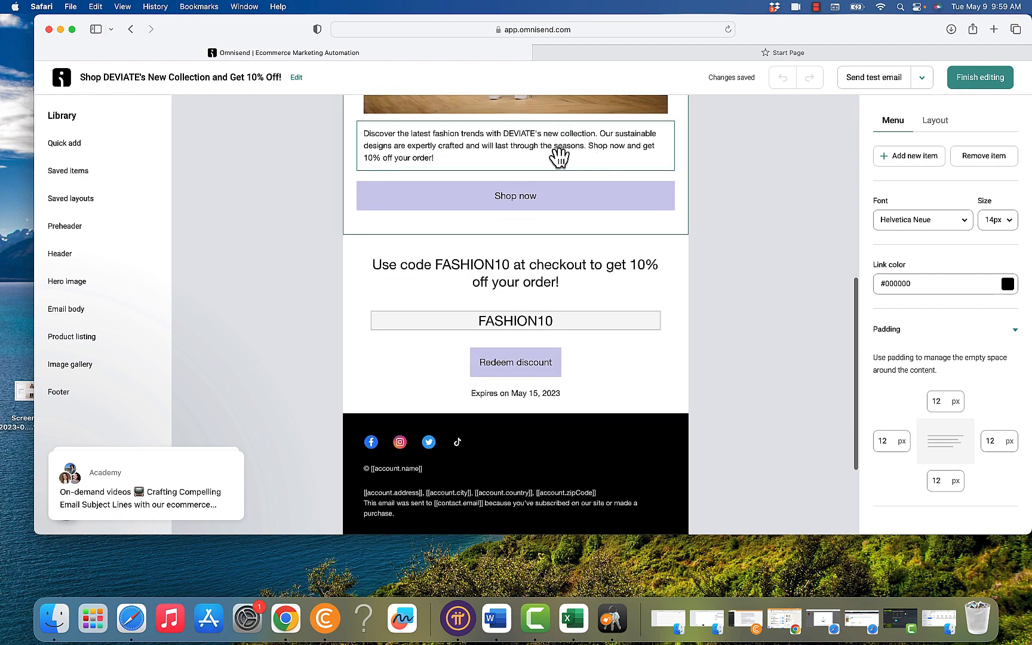
pyautogui.click(61, 90)
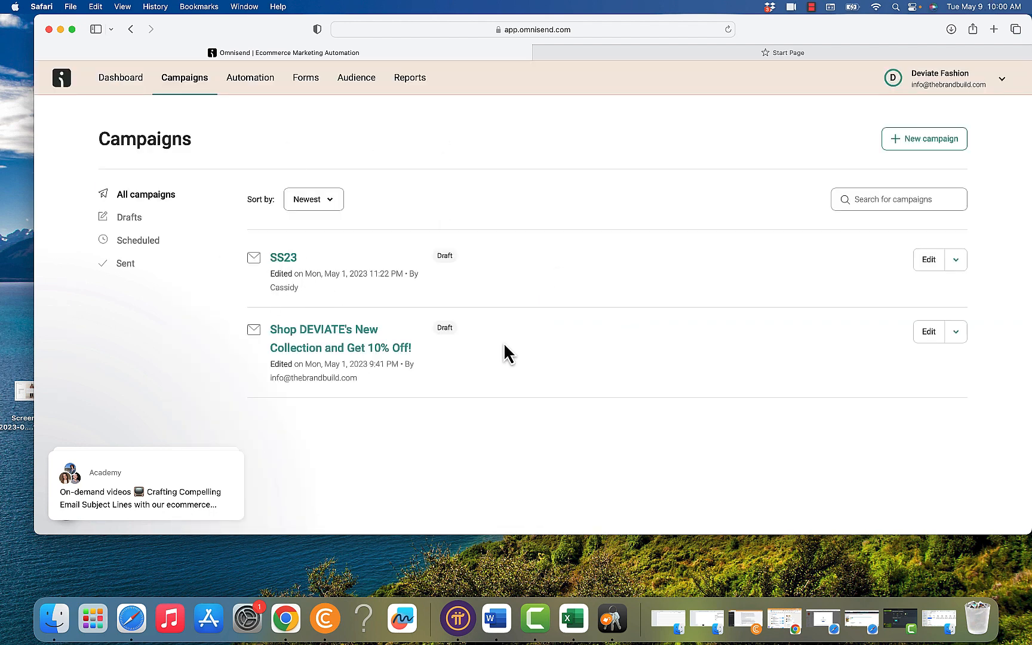
# Step: Look through the list of automation workflows, and return to the campaigns list
pyautogui.click(250, 85)
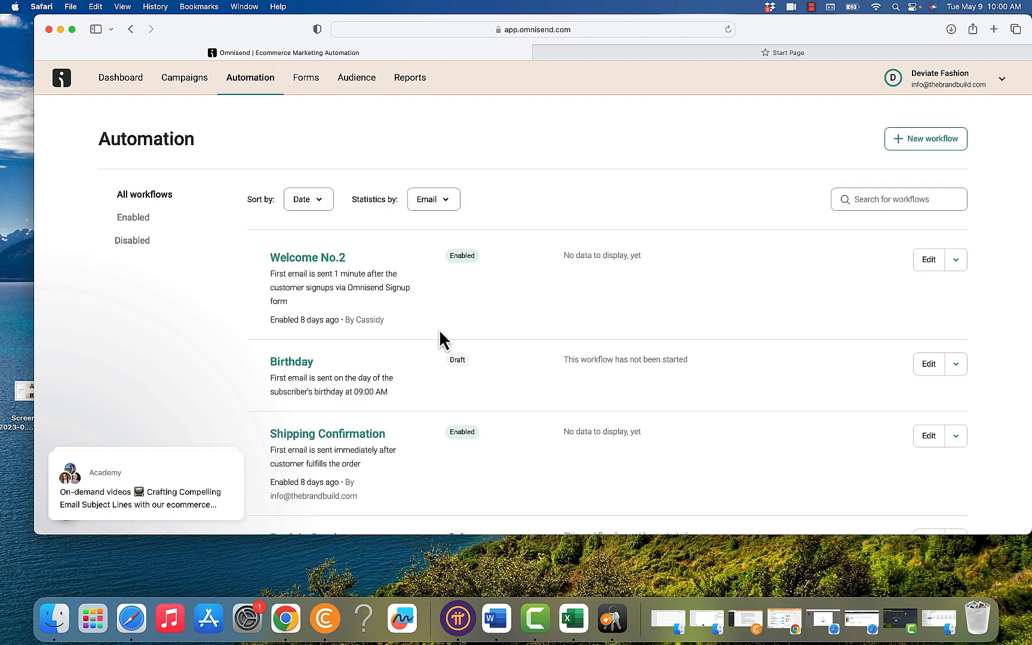
pyautogui.scroll(-1, 440, 338)
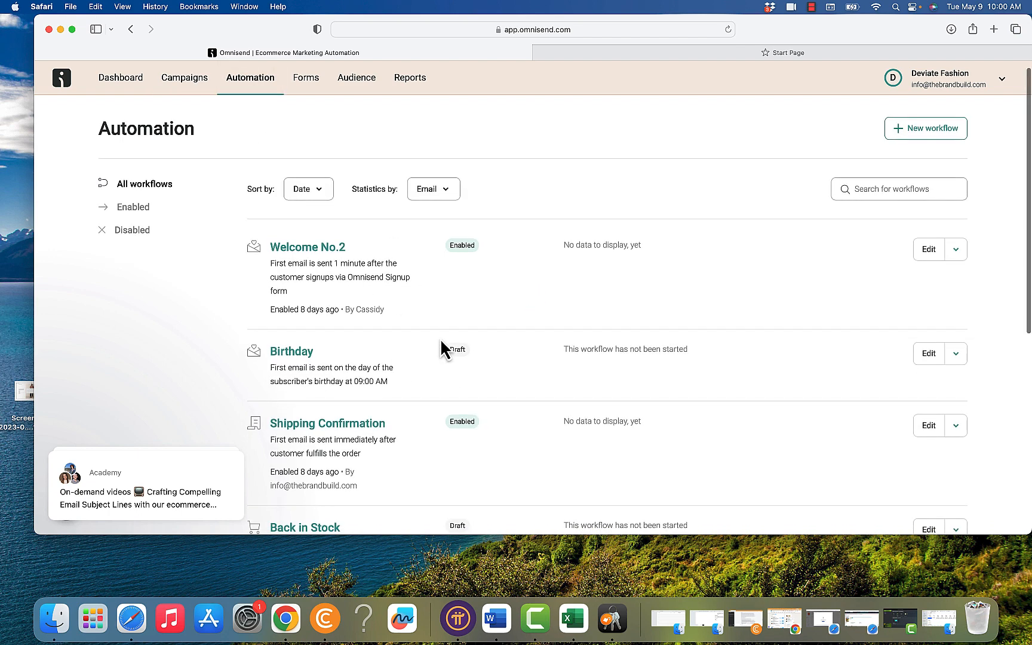
pyautogui.scroll(-5, 650, 439)
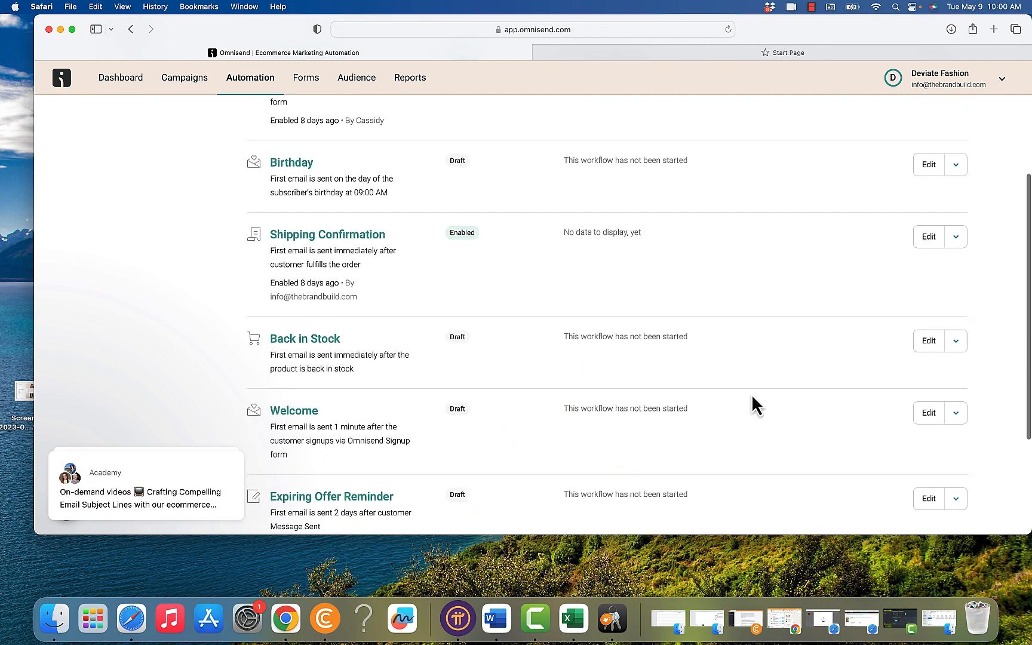
pyautogui.click(182, 87)
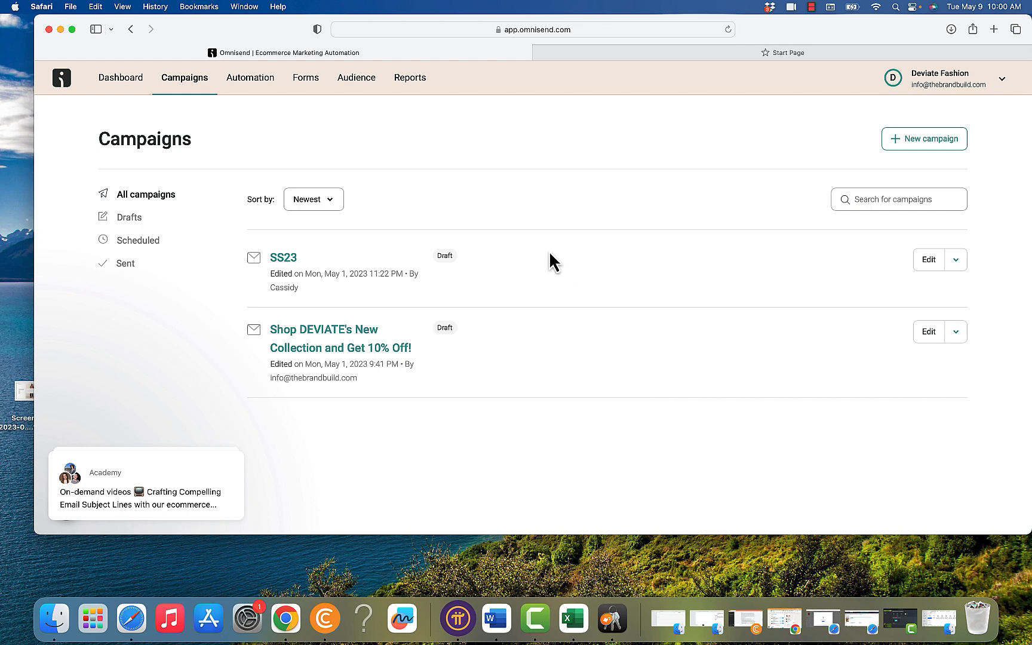
# Step: Start a new segment from the audience contact list for contacts who have placed an order at least 1 time in total
pyautogui.click(355, 80)
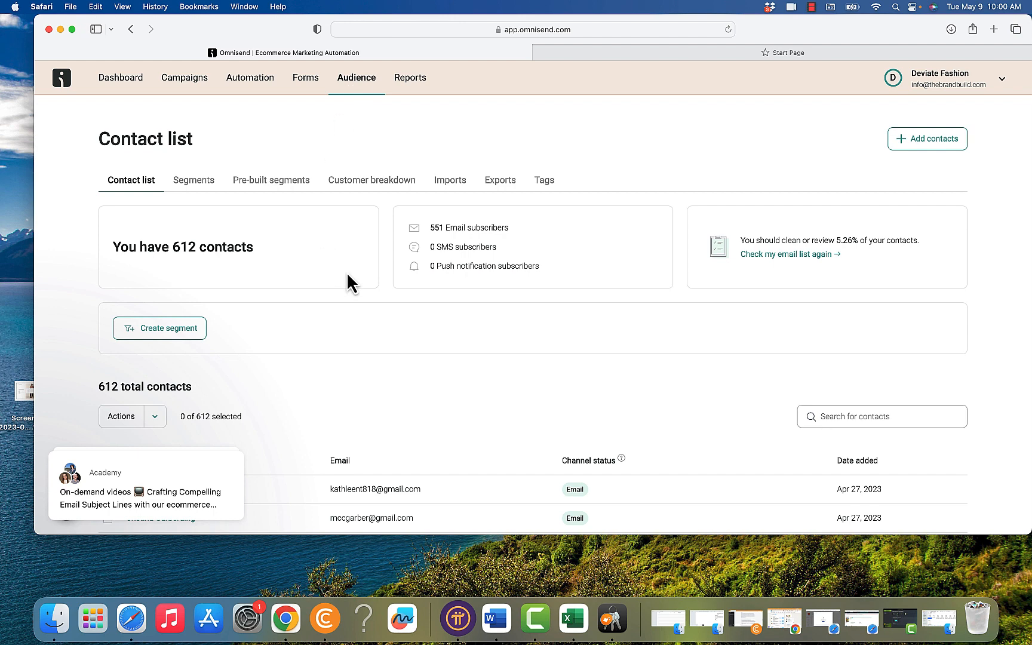
pyautogui.scroll(-5, 440, 337)
pyautogui.scroll(-1, 439, 334)
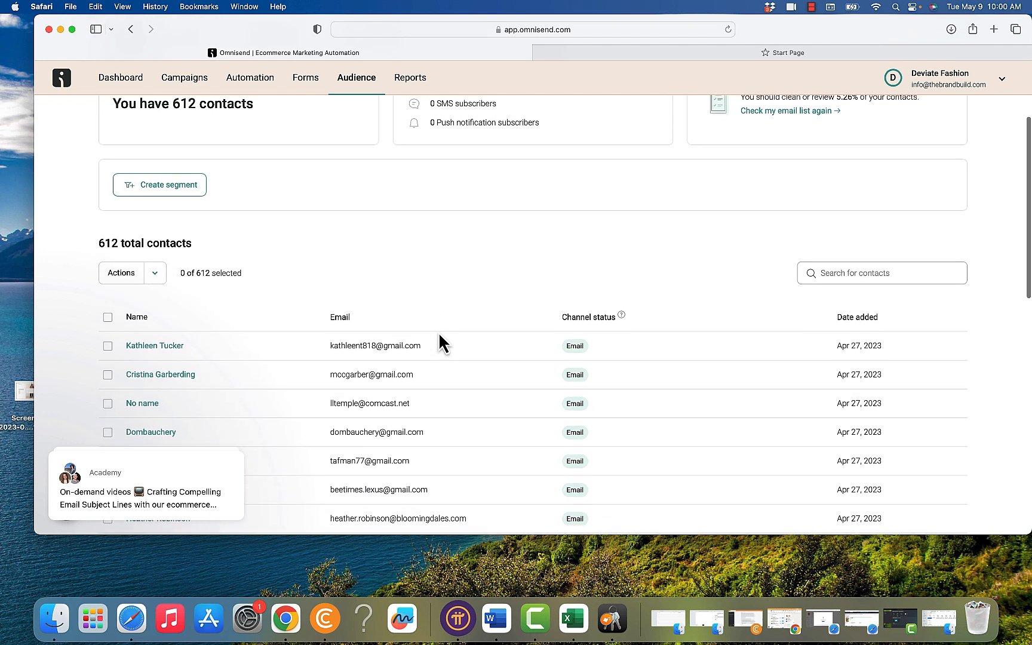
pyautogui.scroll(1, 439, 335)
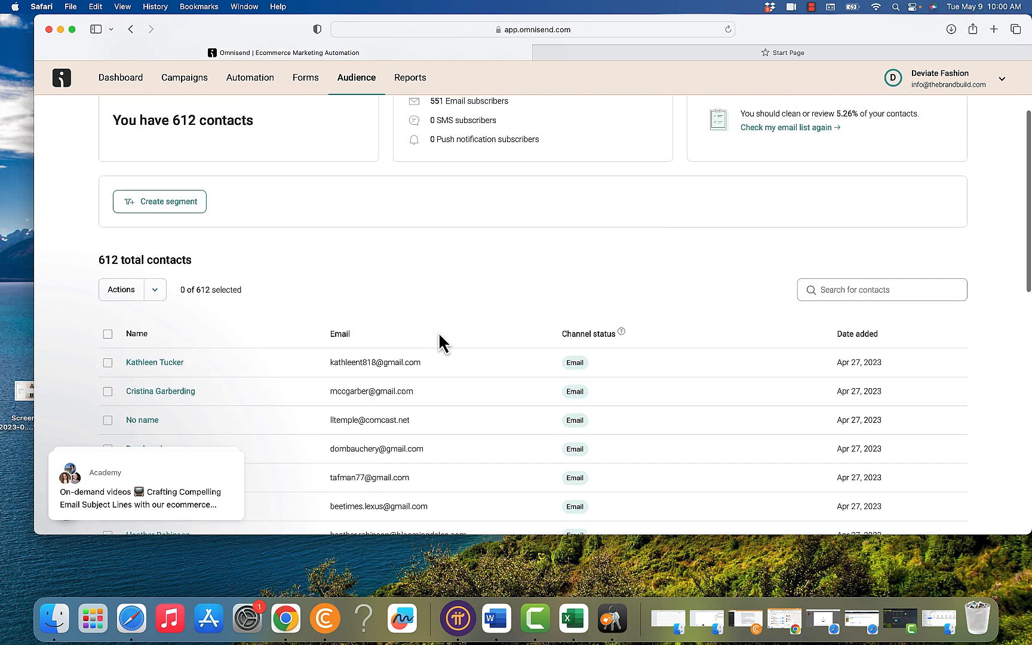
pyautogui.scroll(3, 438, 332)
pyautogui.click(151, 292)
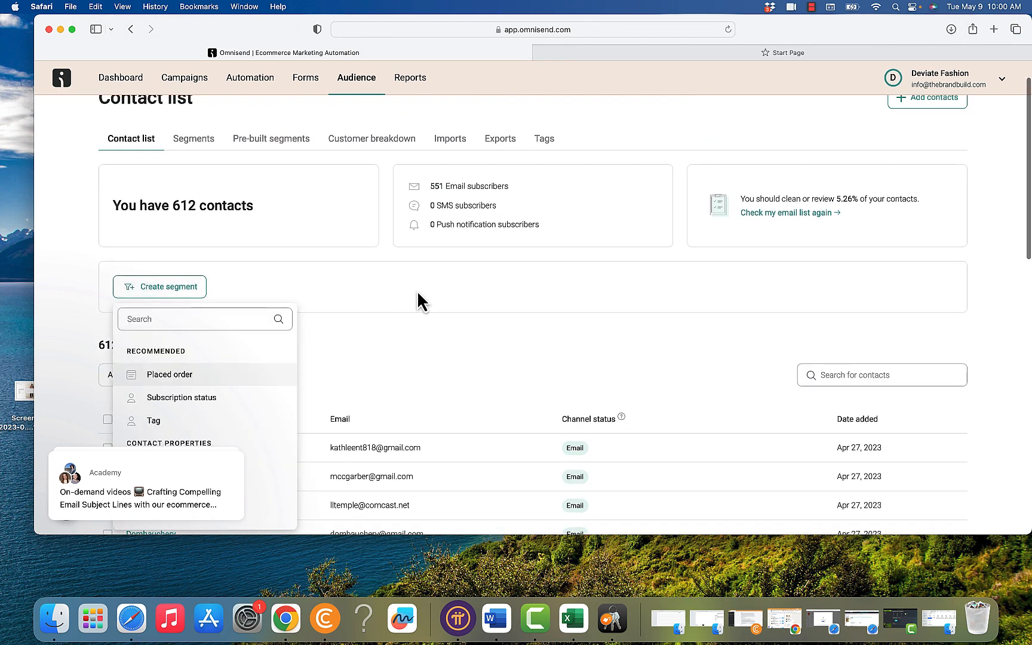
pyautogui.scroll(-2, 168, 388)
pyautogui.scroll(2, 177, 358)
pyautogui.click(177, 367)
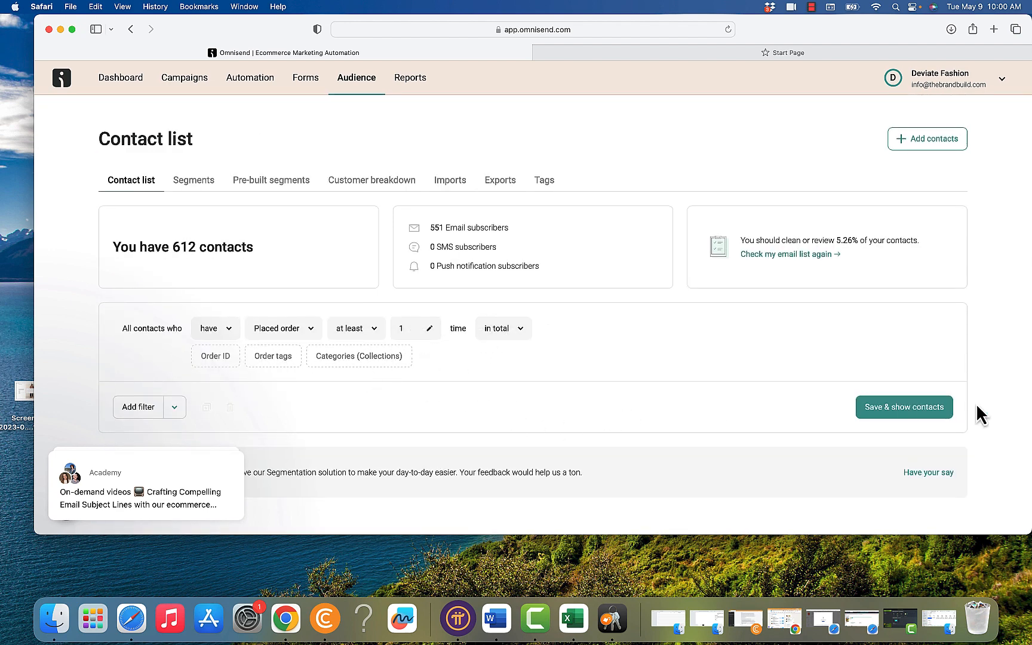
# Step: Save the segment as "Past Purchasers" and look through the contacts in it
pyautogui.click(923, 412)
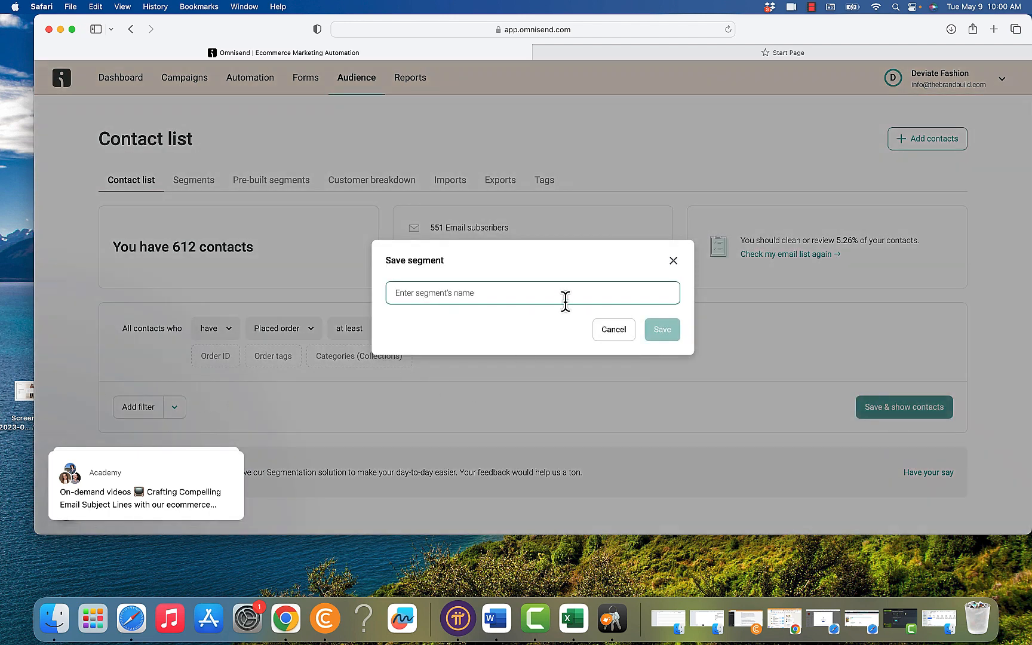
pyautogui.write('Past ')
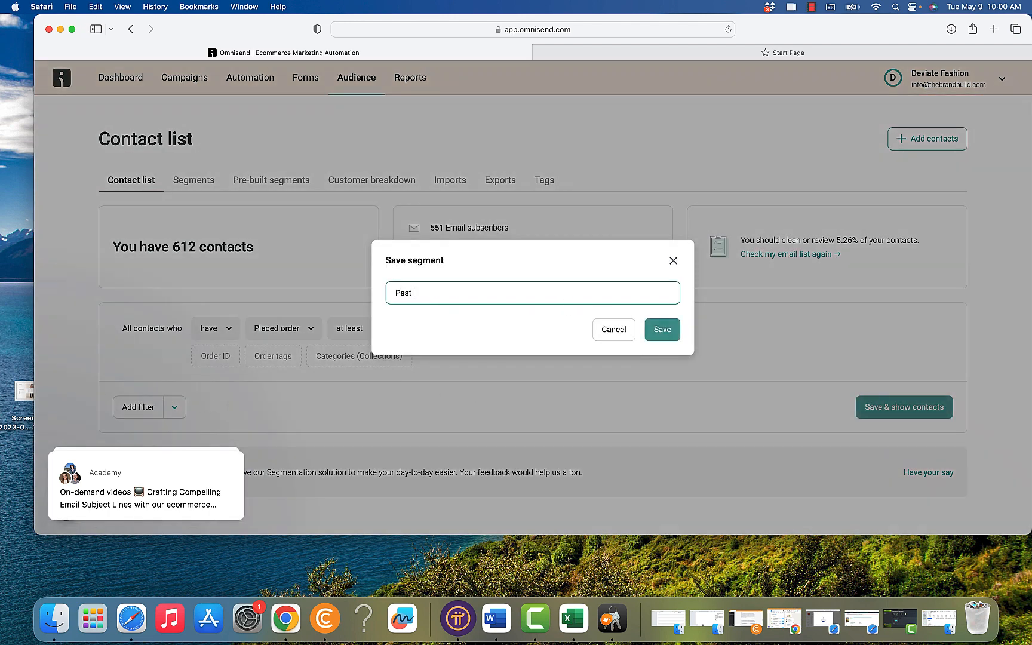
pyautogui.write('Purchasers')
pyautogui.click(668, 342)
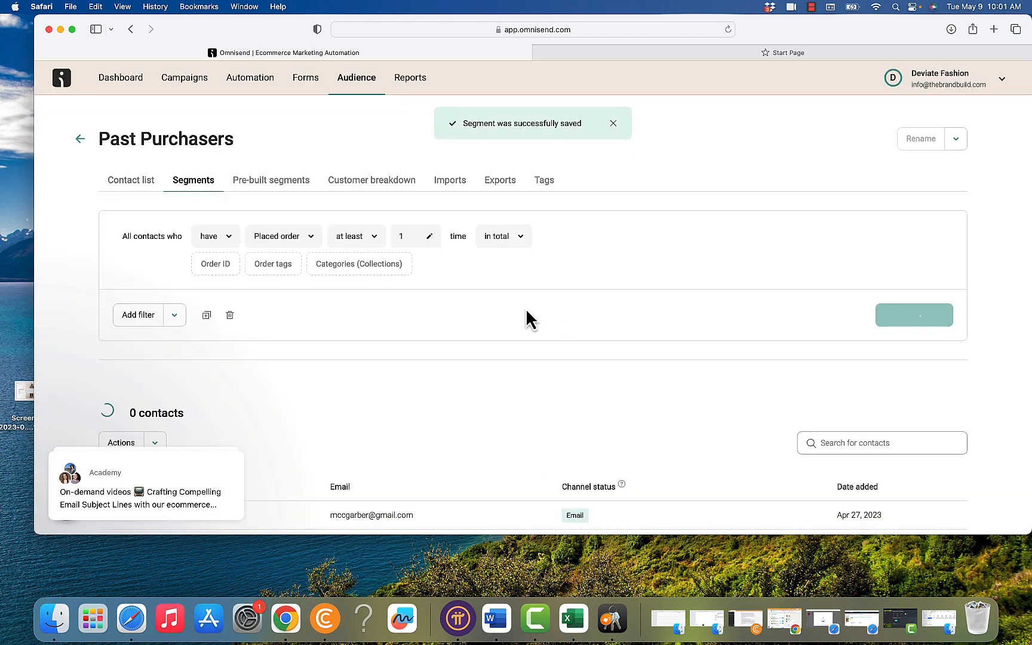
pyautogui.scroll(-3, 537, 379)
pyautogui.scroll(-3, 537, 379)
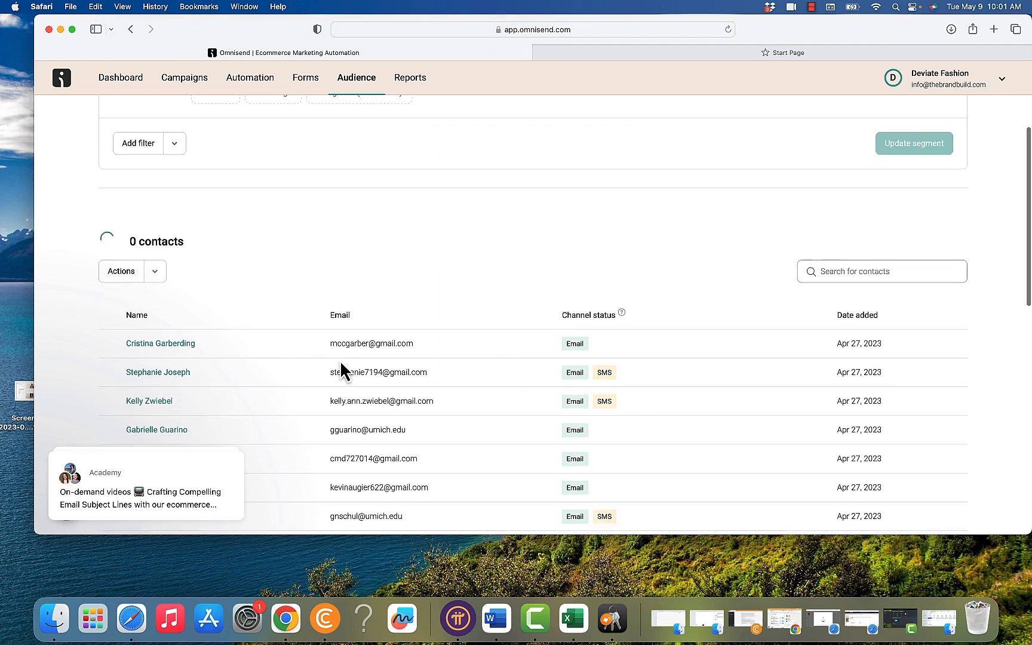
pyautogui.scroll(3, 342, 366)
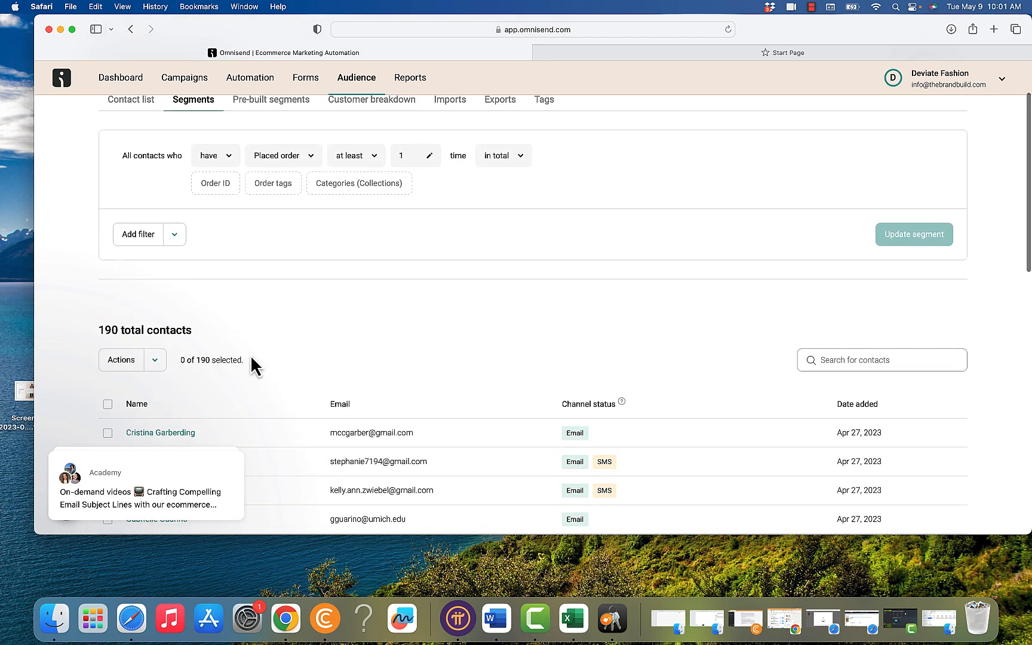
# Step: Review the Past Purchasers segment's order condition and contact list, and return to the list of segments
pyautogui.scroll(3, 251, 358)
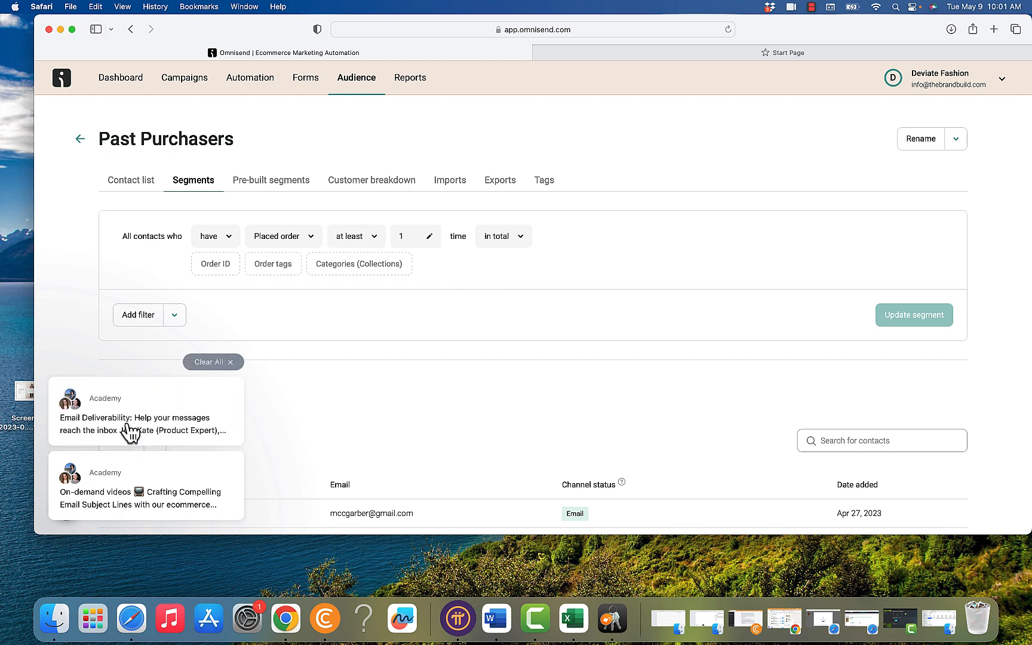
pyautogui.scroll(-3, 301, 389)
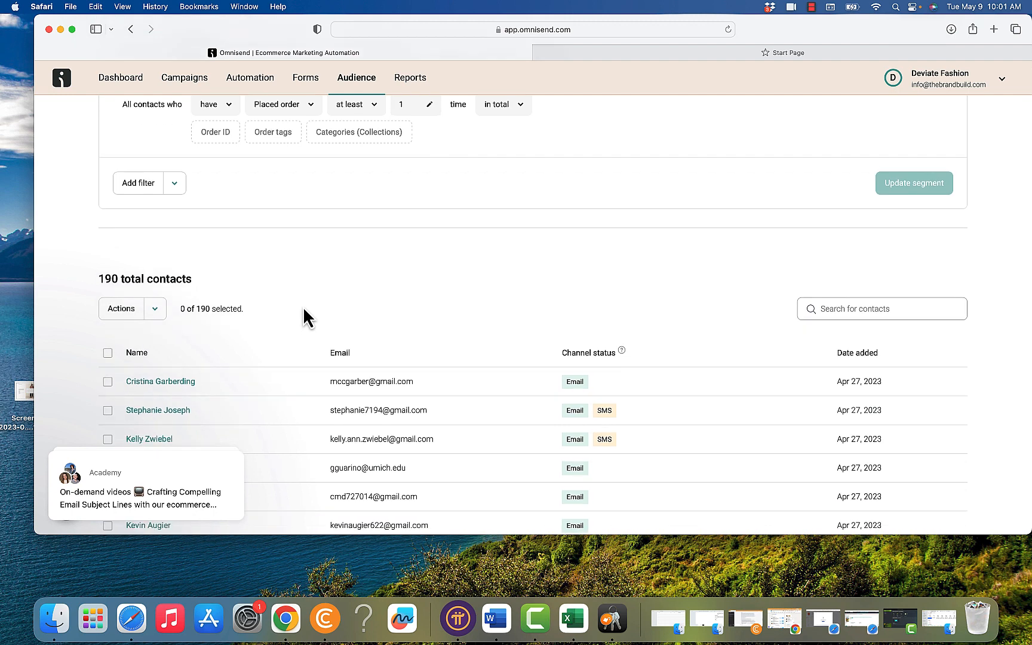
pyautogui.scroll(4, 303, 308)
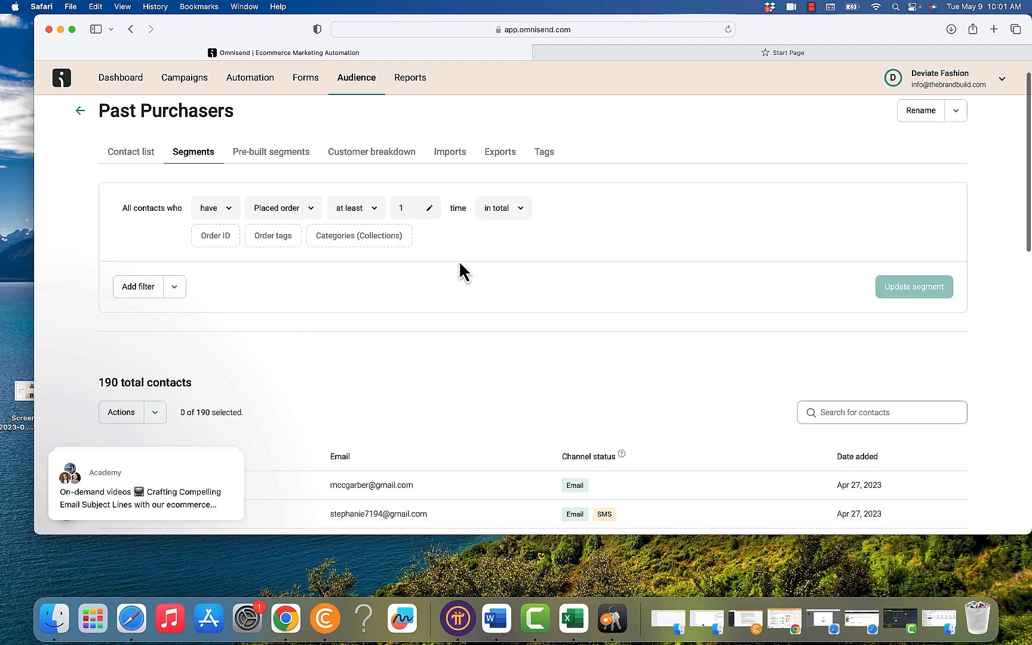
pyautogui.scroll(1, 460, 270)
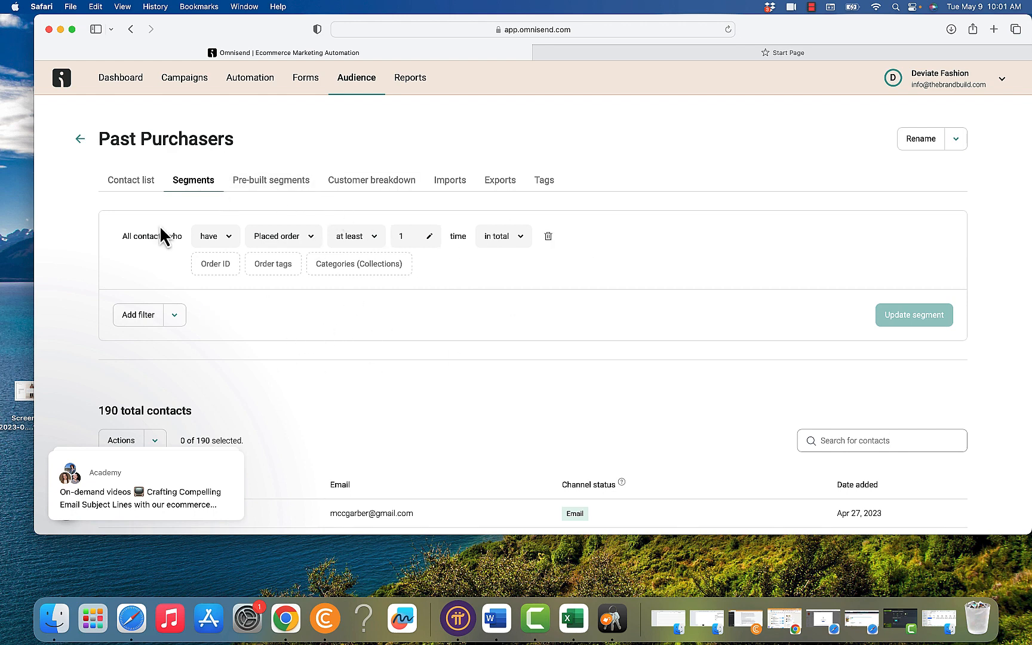
pyautogui.scroll(-1, 323, 397)
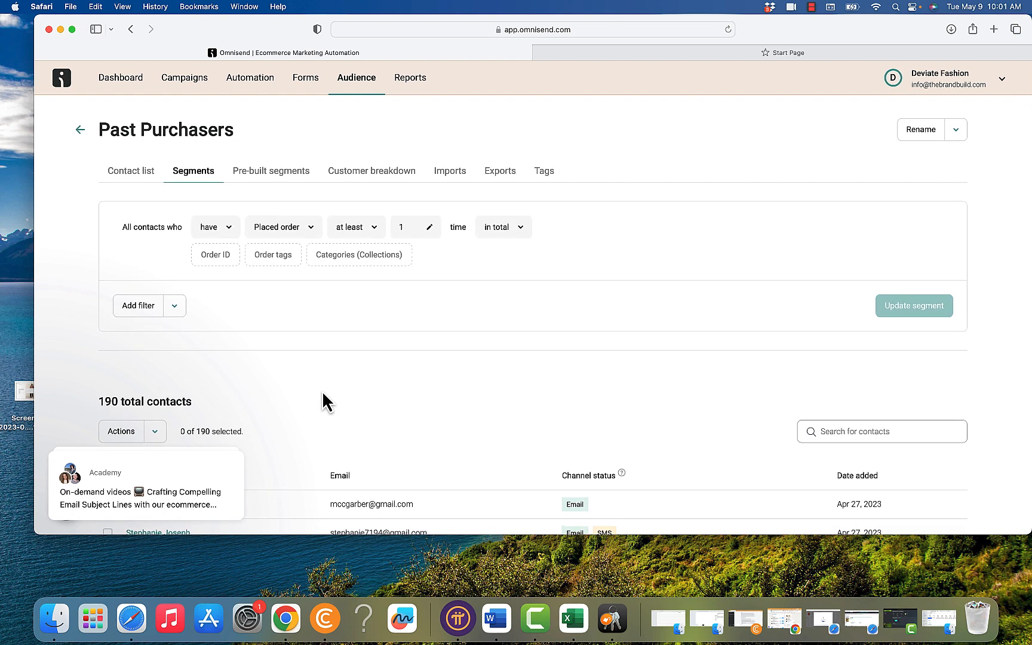
pyautogui.click(142, 176)
pyautogui.click(201, 189)
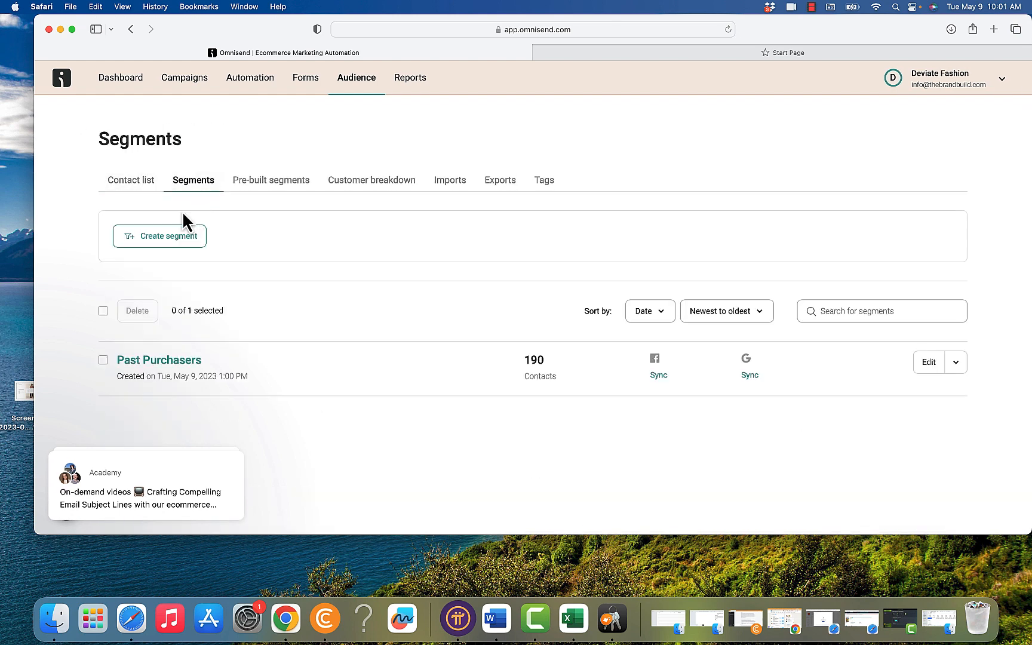
# Step: Start a new segment from the audience contact list and look through the available contact property filters
pyautogui.click(142, 187)
pyautogui.click(189, 340)
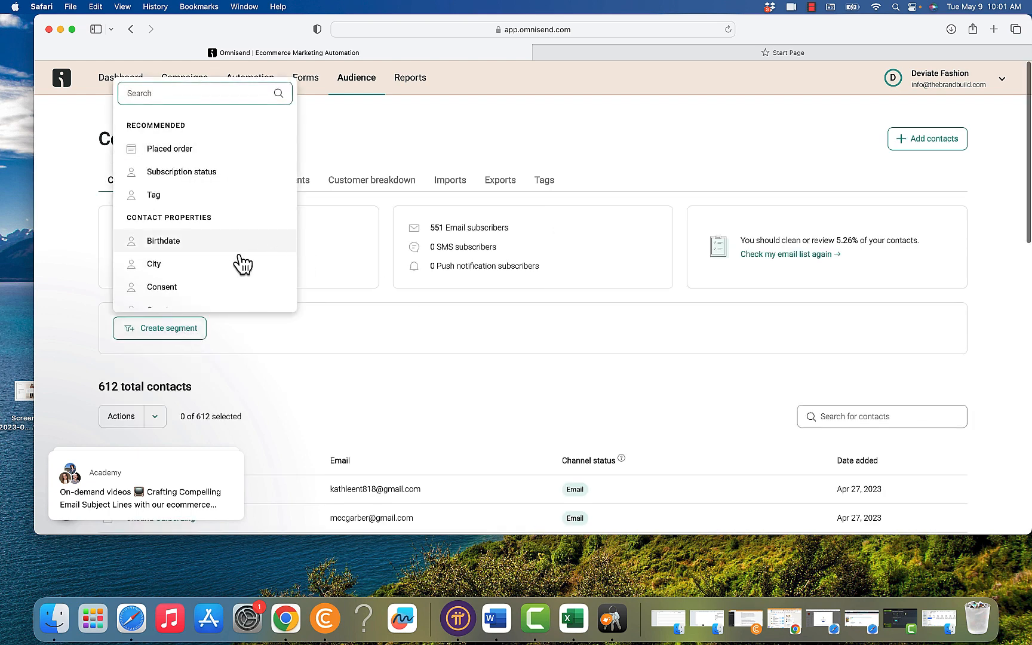
pyautogui.scroll(-3, 233, 269)
pyautogui.scroll(-3, 230, 272)
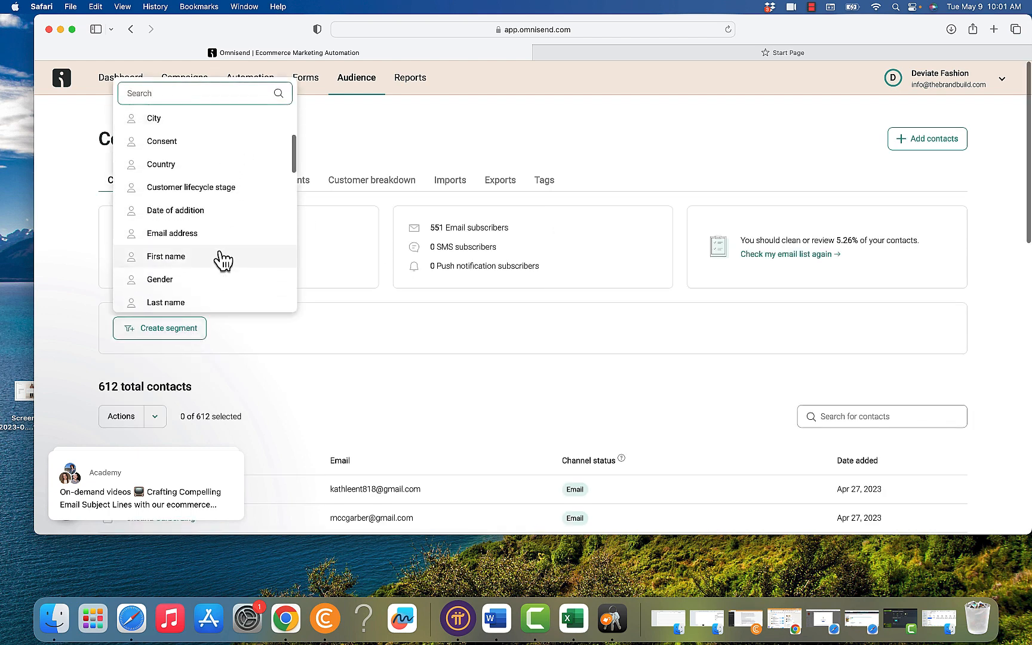
pyautogui.scroll(-3, 208, 278)
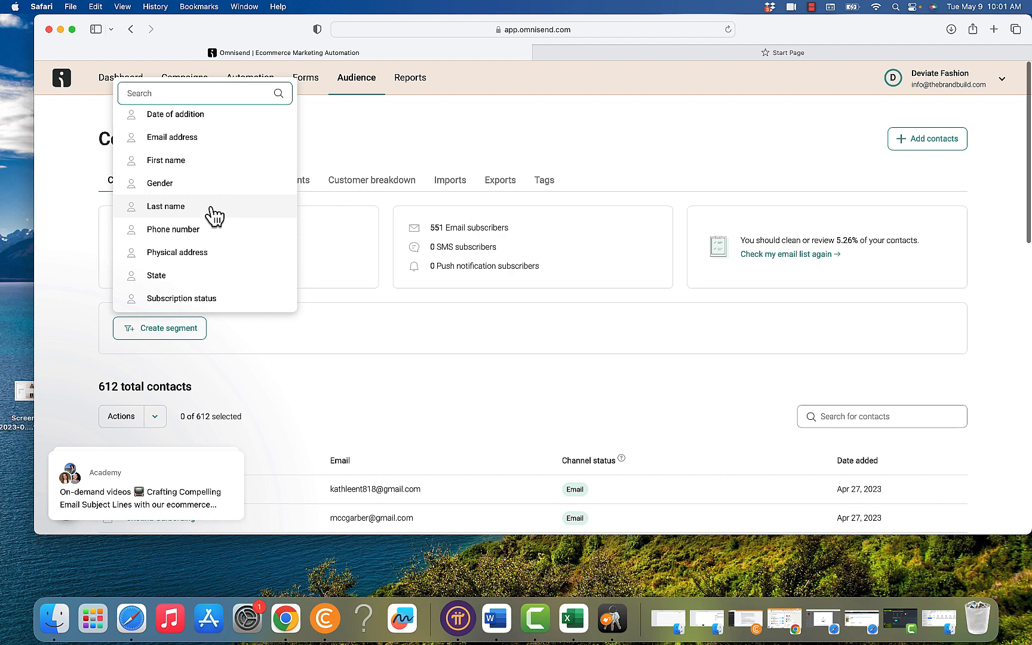
pyautogui.scroll(-2, 214, 232)
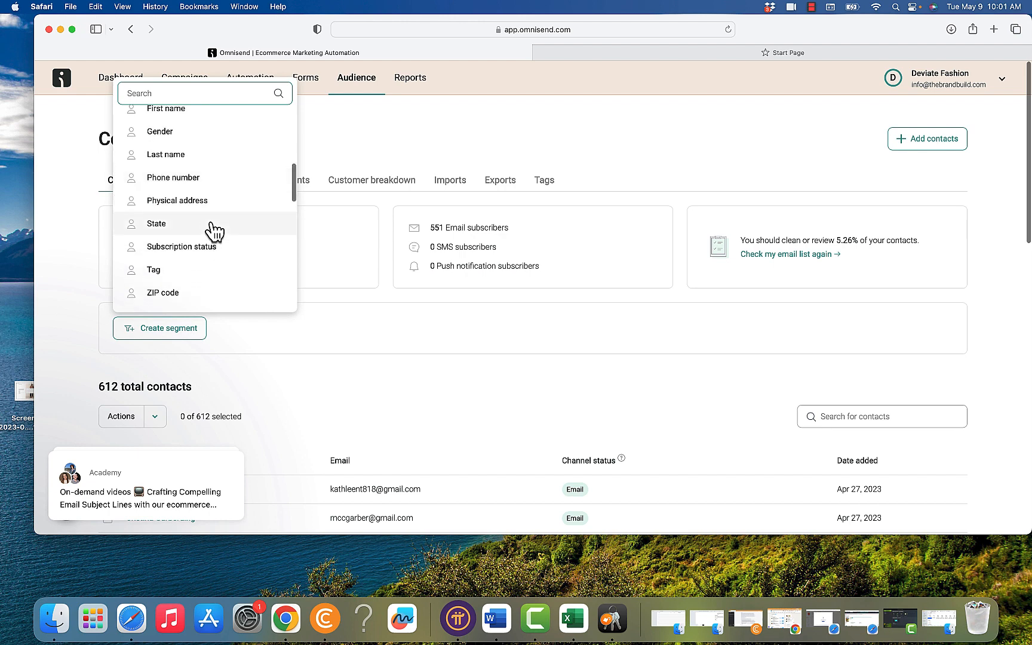
pyautogui.scroll(-1, 214, 232)
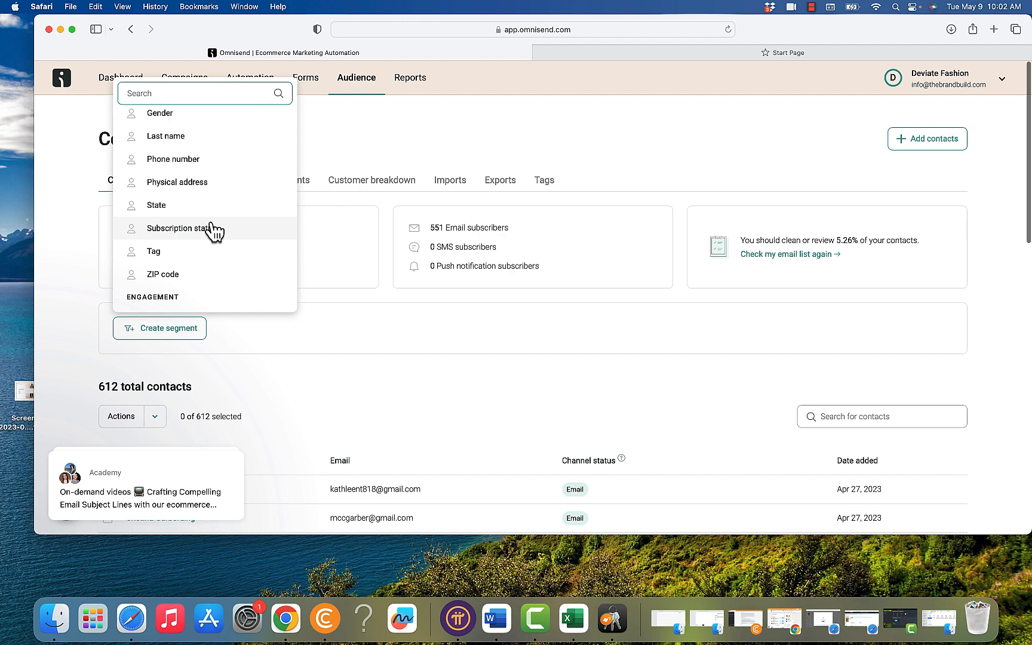
pyautogui.scroll(-1, 214, 232)
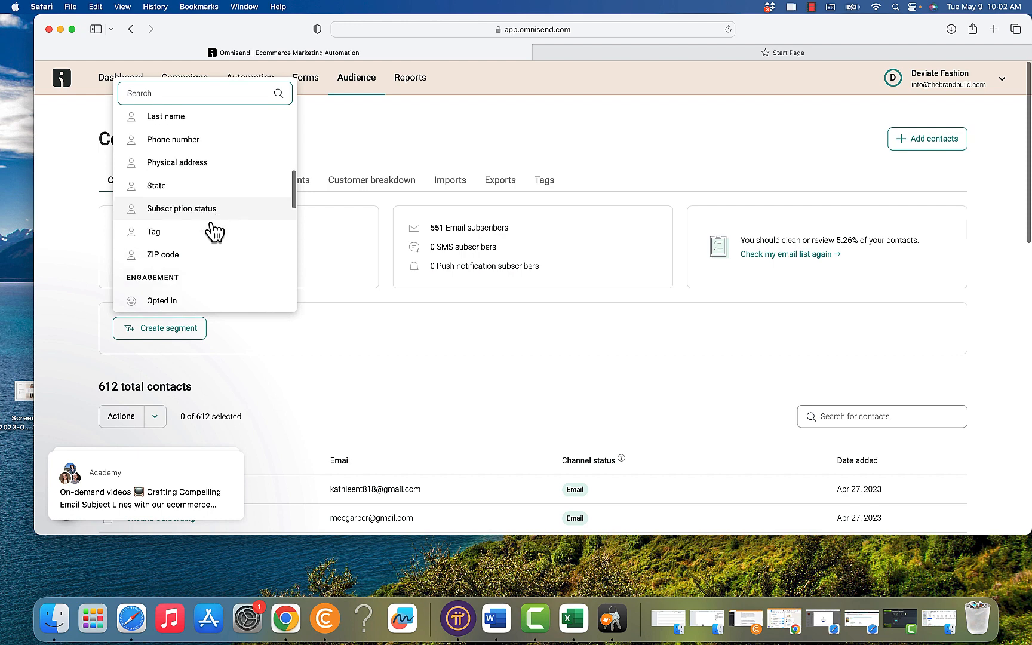
pyautogui.scroll(-2, 213, 232)
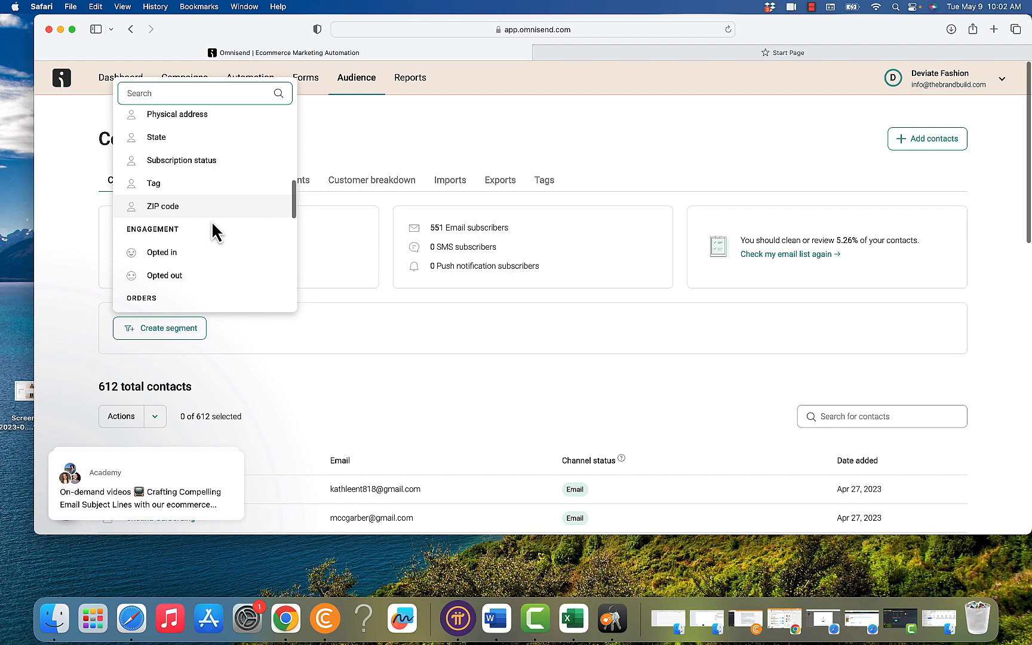
# Step: Look through the engagement, order, product and custom property filters for the segment, and close the filter list without choosing one
pyautogui.scroll(-1, 212, 224)
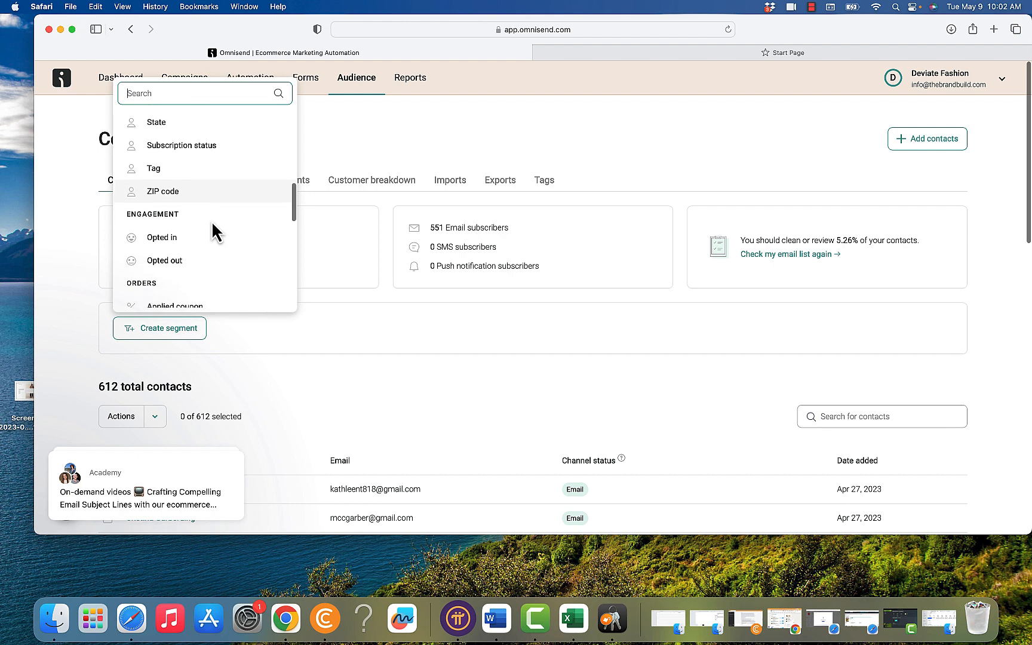
pyautogui.scroll(-3, 213, 227)
pyautogui.scroll(2, 214, 231)
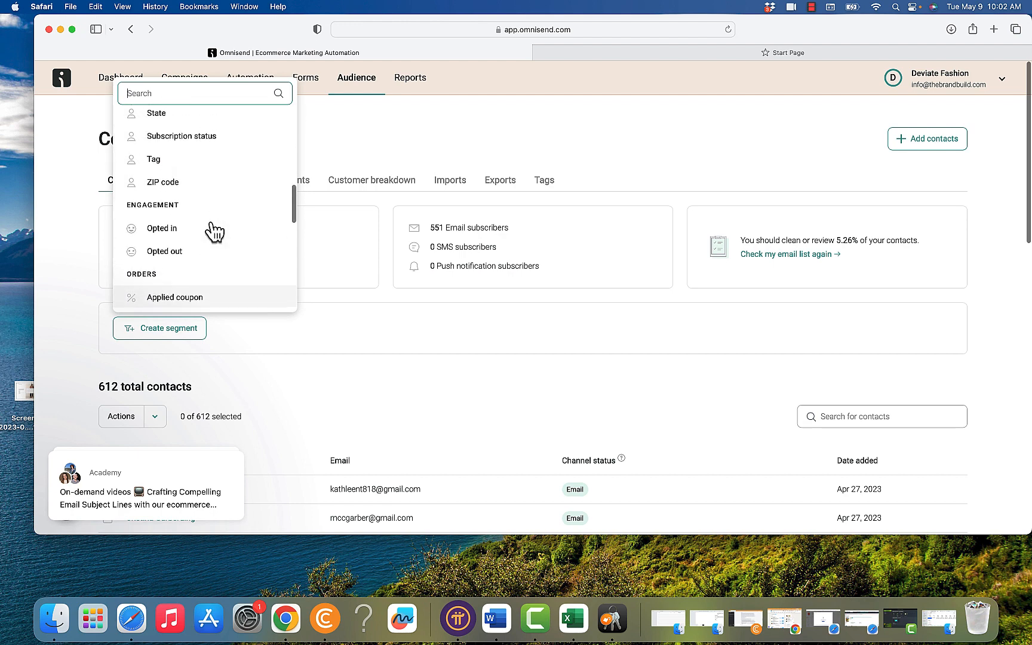
pyautogui.scroll(4, 213, 232)
pyautogui.scroll(-10, 214, 232)
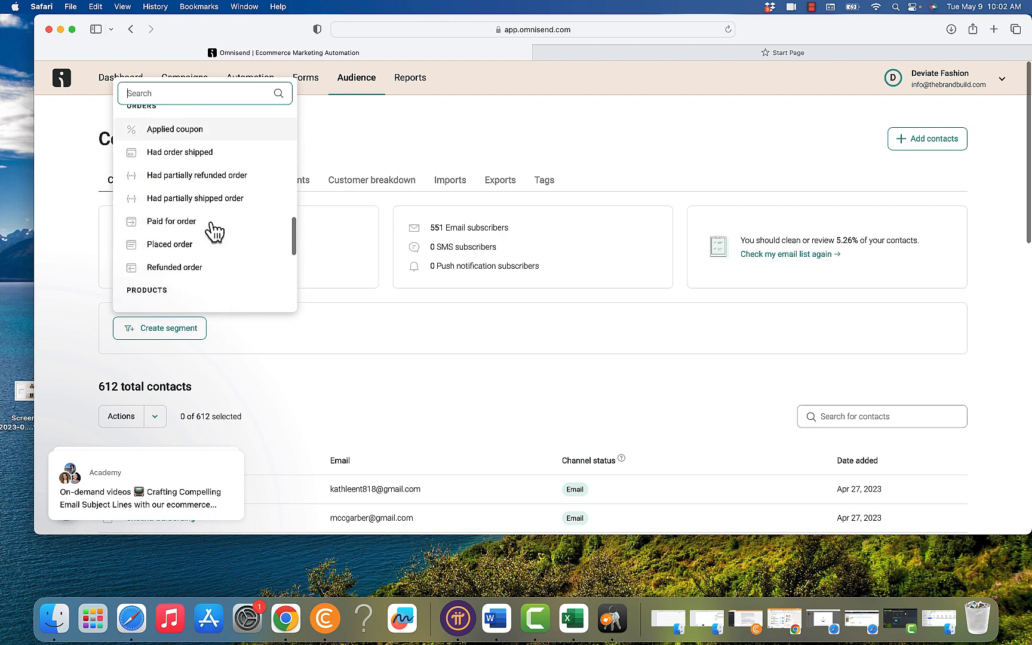
pyautogui.scroll(-1, 214, 231)
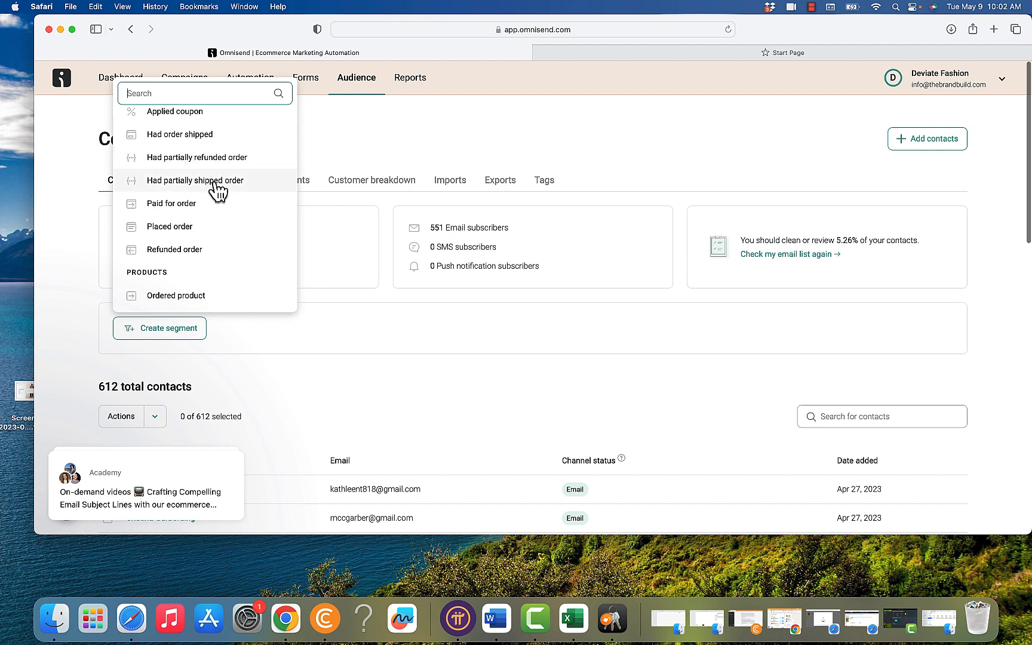
pyautogui.scroll(-3, 217, 202)
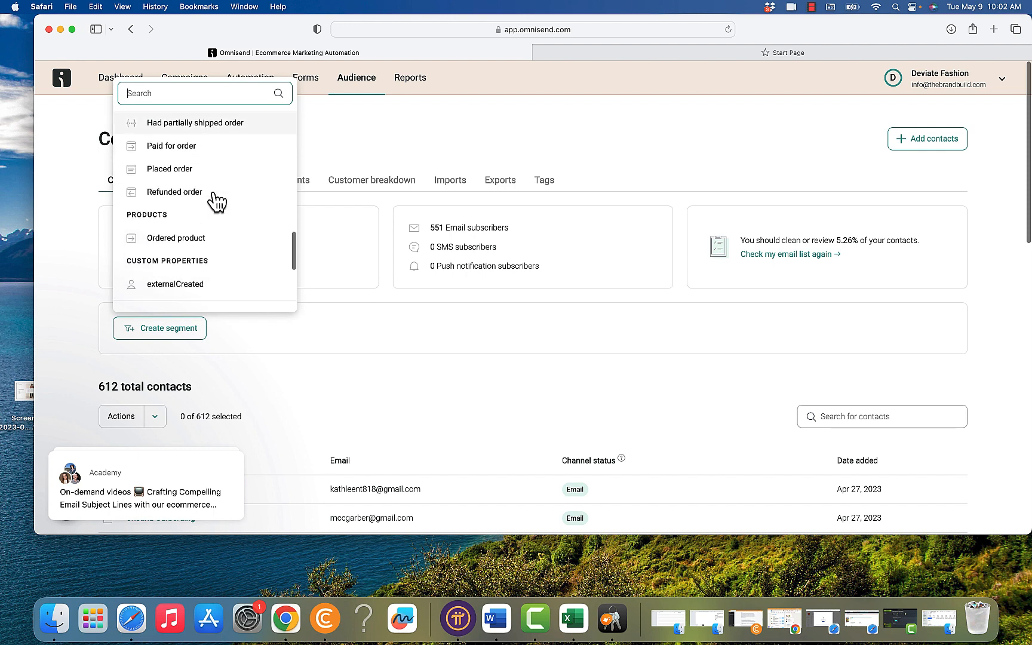
pyautogui.scroll(-3, 214, 192)
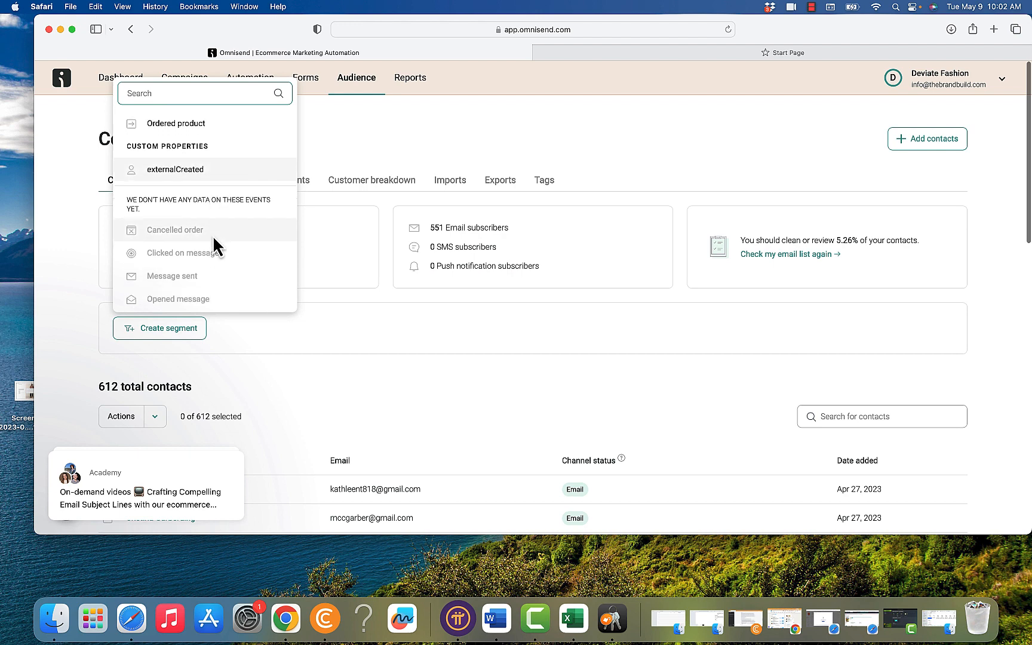
pyautogui.scroll(-3, 212, 252)
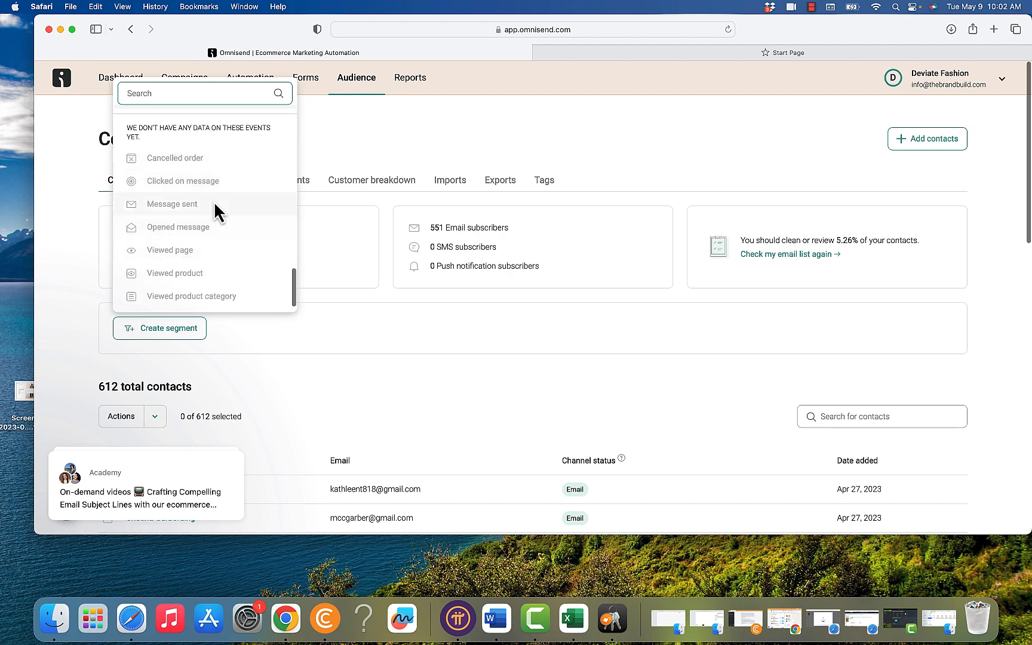
pyautogui.scroll(10, 205, 226)
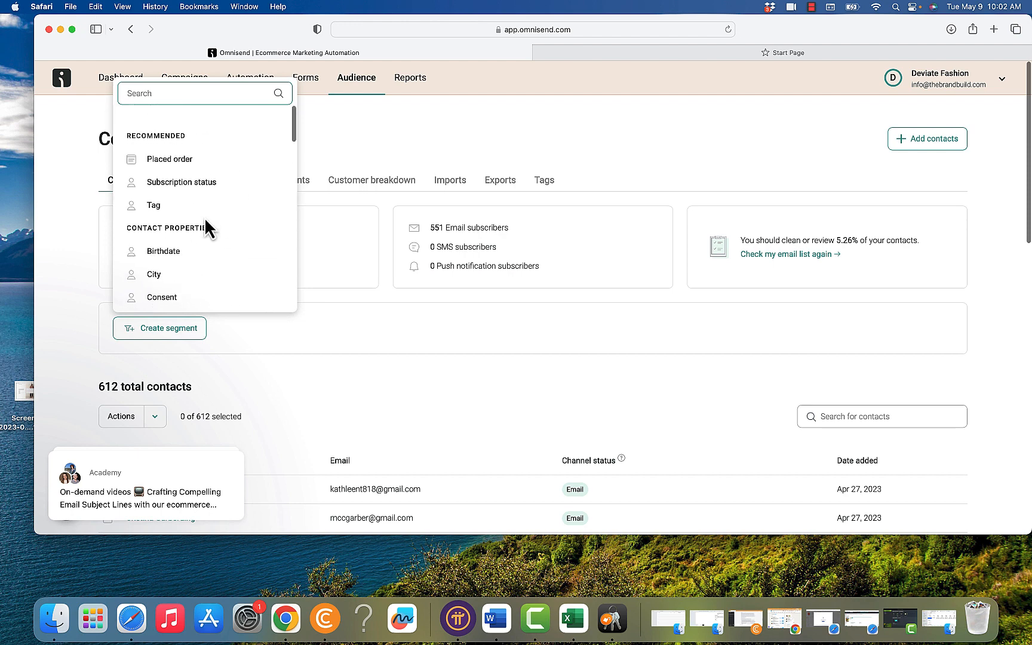
pyautogui.click(513, 138)
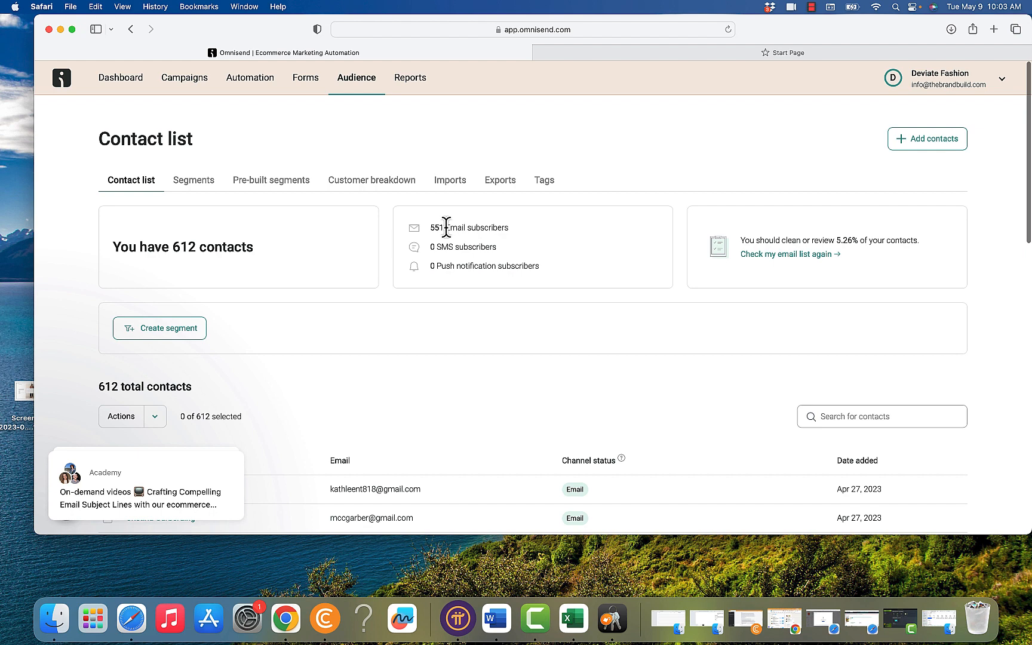
# Step: Open the draft Welcome automation, review its signup trigger, delay and email steps, and return to the workflow list
pyautogui.click(228, 80)
pyautogui.scroll(-5, 524, 304)
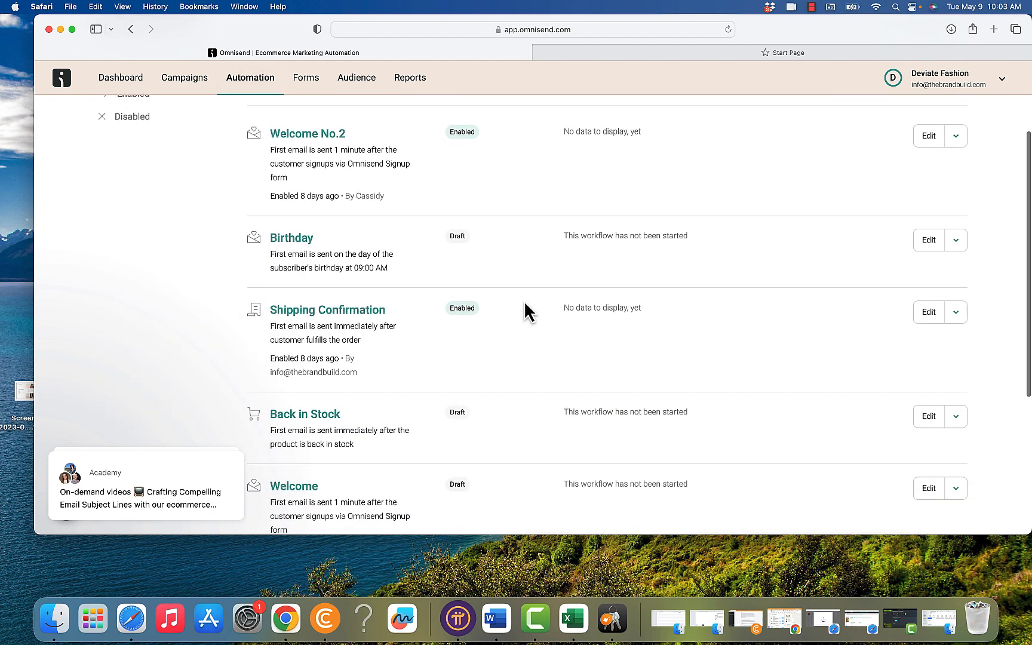
pyautogui.scroll(-3, 524, 301)
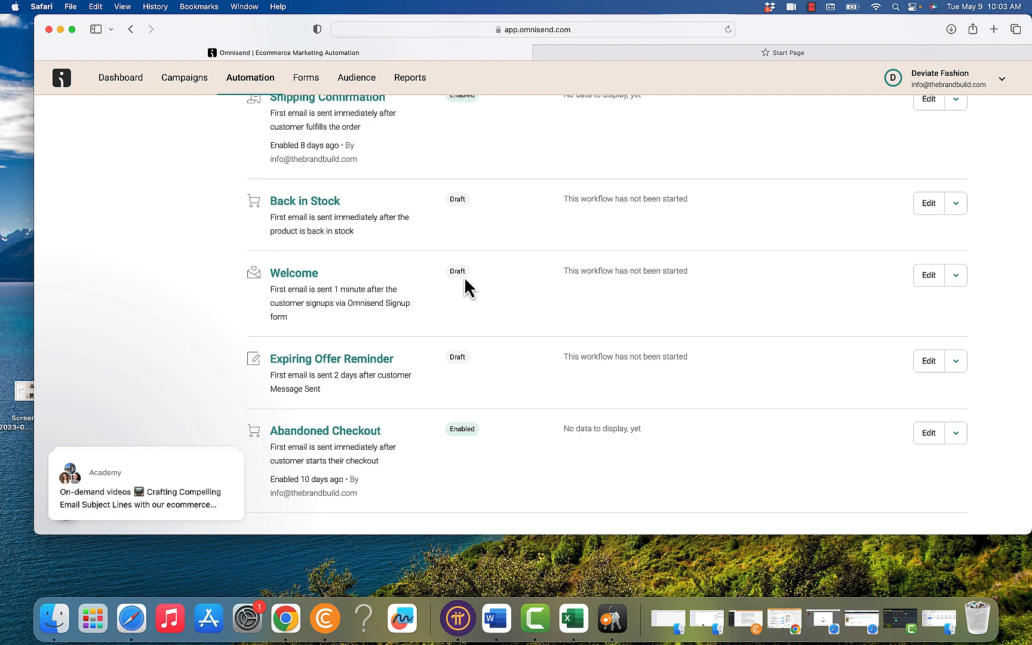
pyautogui.click(931, 285)
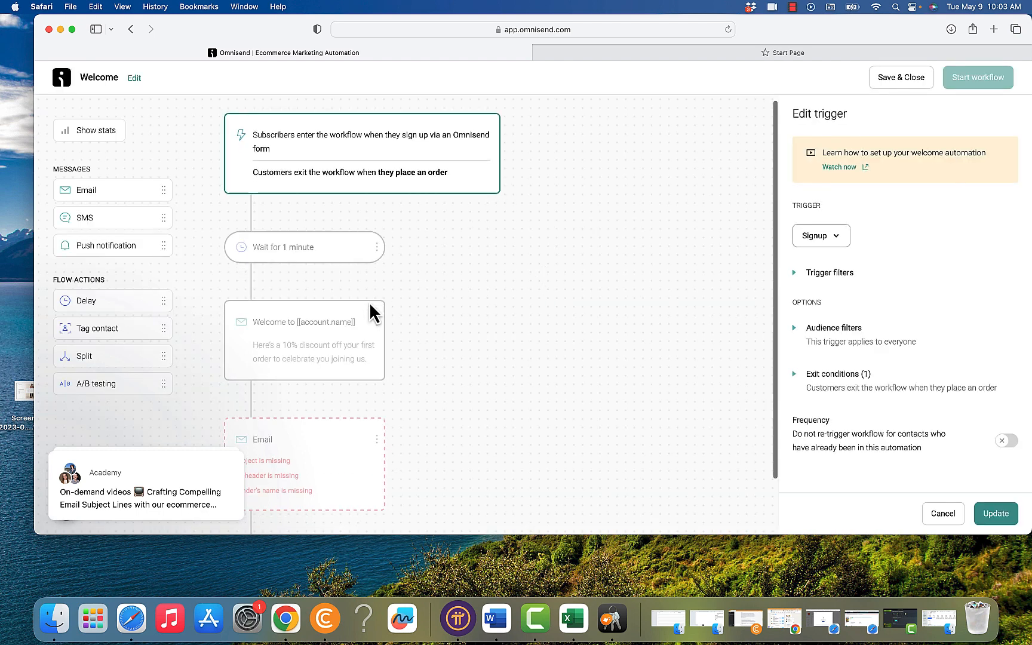
pyautogui.scroll(-3, 346, 280)
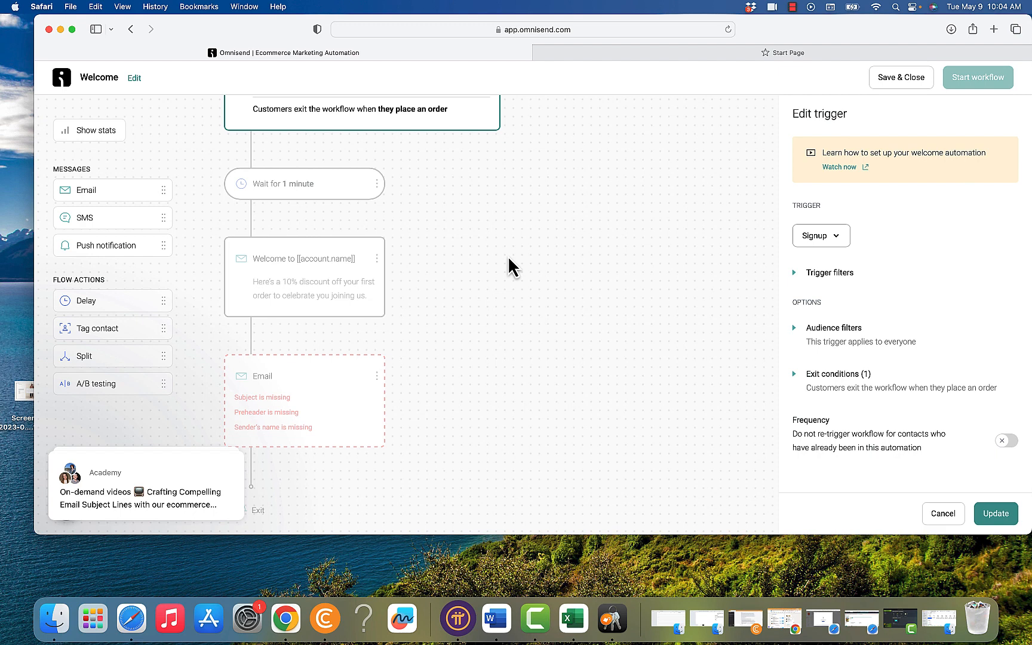
pyautogui.click(130, 29)
# Step: Look through the existing automation workflows from Welcome No.2 down to Abandoned Checkout
pyautogui.scroll(-5, 358, 280)
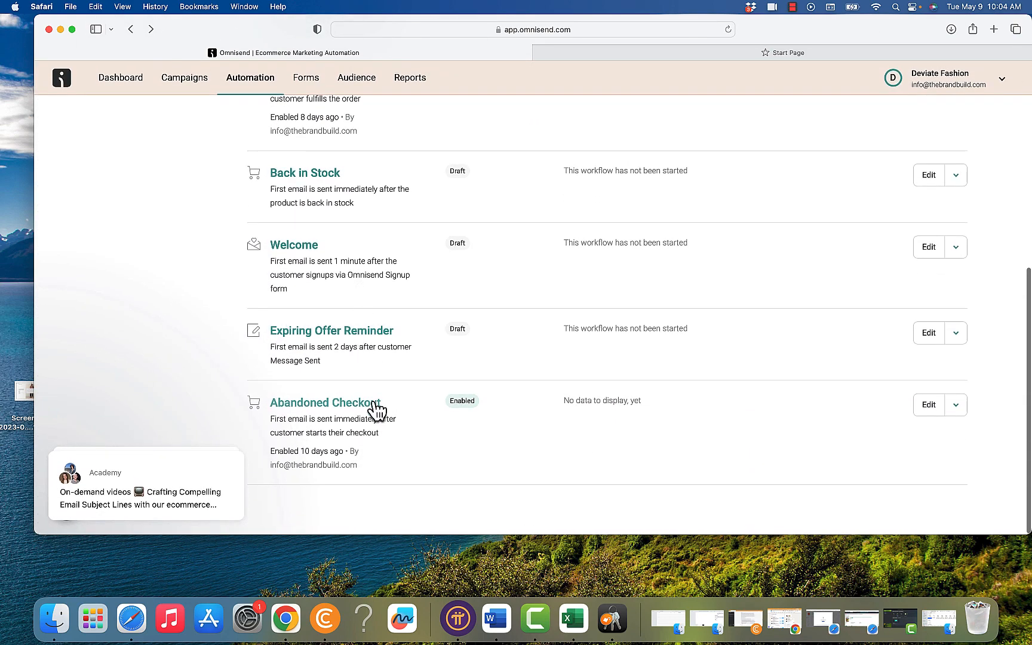
pyautogui.scroll(5, 374, 411)
pyautogui.scroll(1, 374, 402)
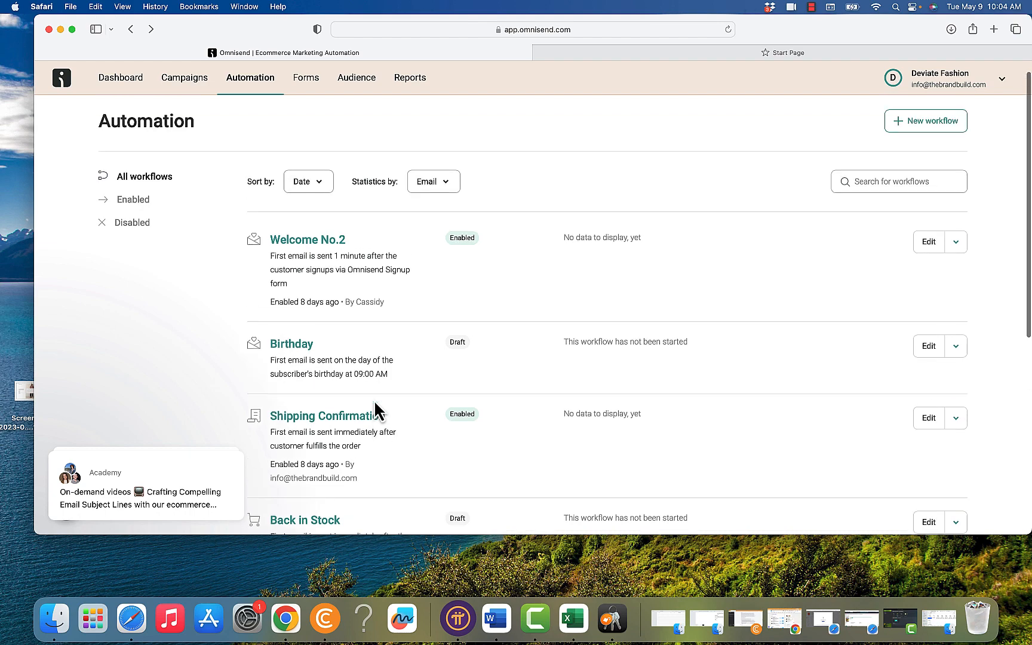
pyautogui.scroll(2, 333, 267)
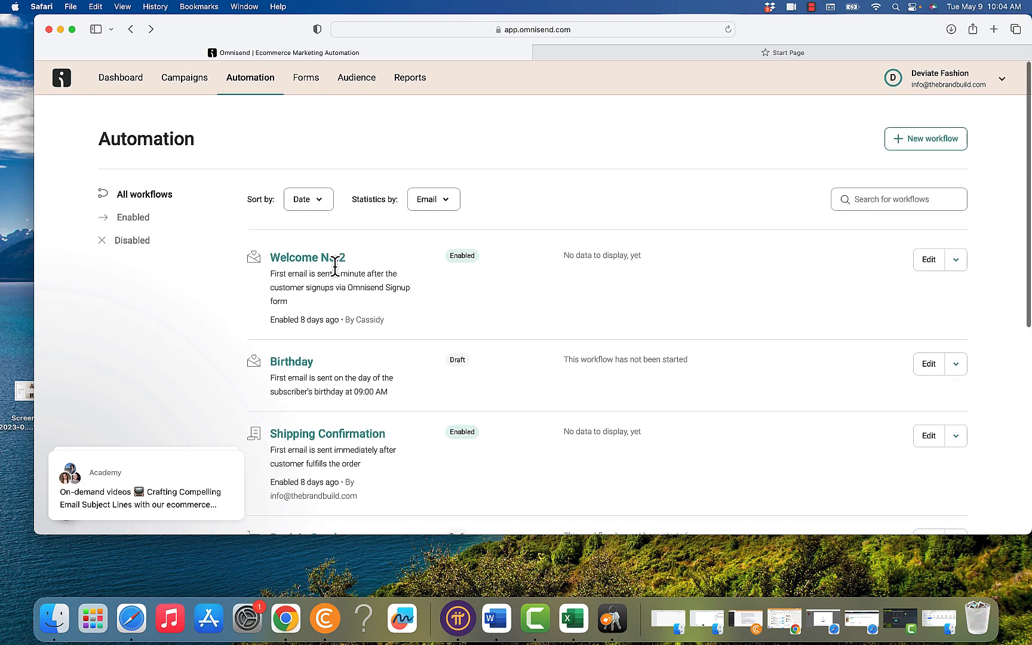
pyautogui.scroll(-6, 489, 440)
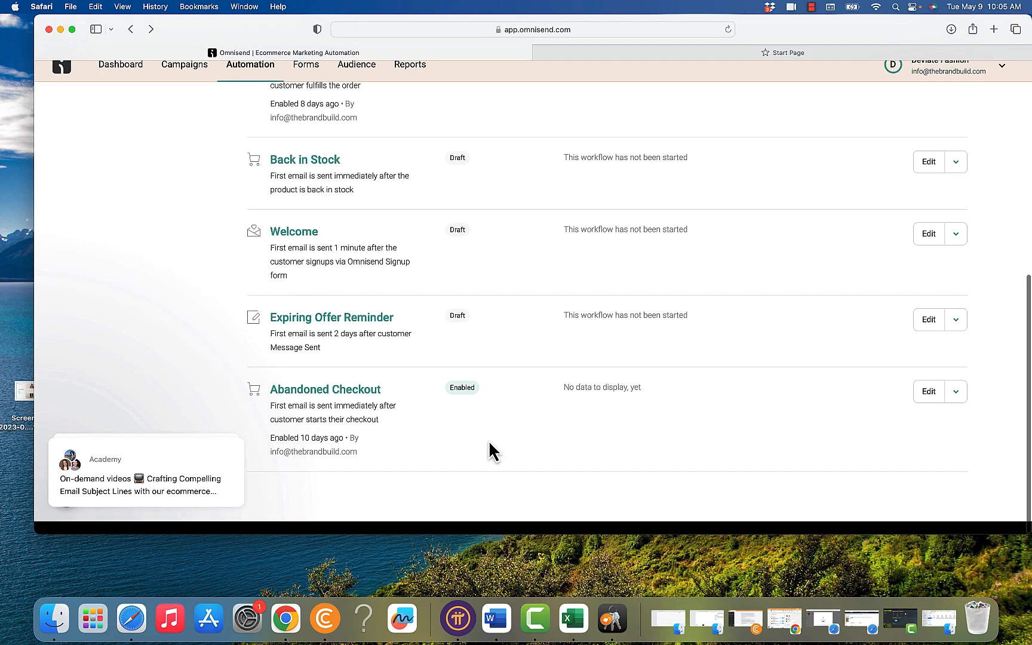
# Step: Start a new automation workflow and look through the available workflow templates, from Welcome down to Birthday and Order Confirmation
pyautogui.scroll(6, 488, 440)
pyautogui.click(932, 142)
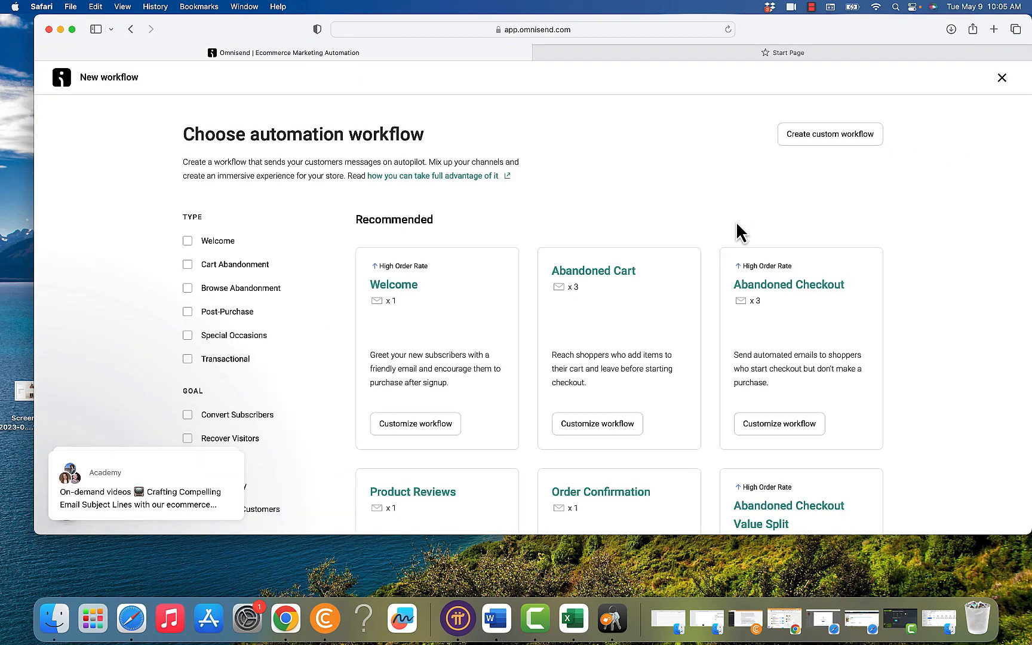
pyautogui.scroll(-8, 502, 325)
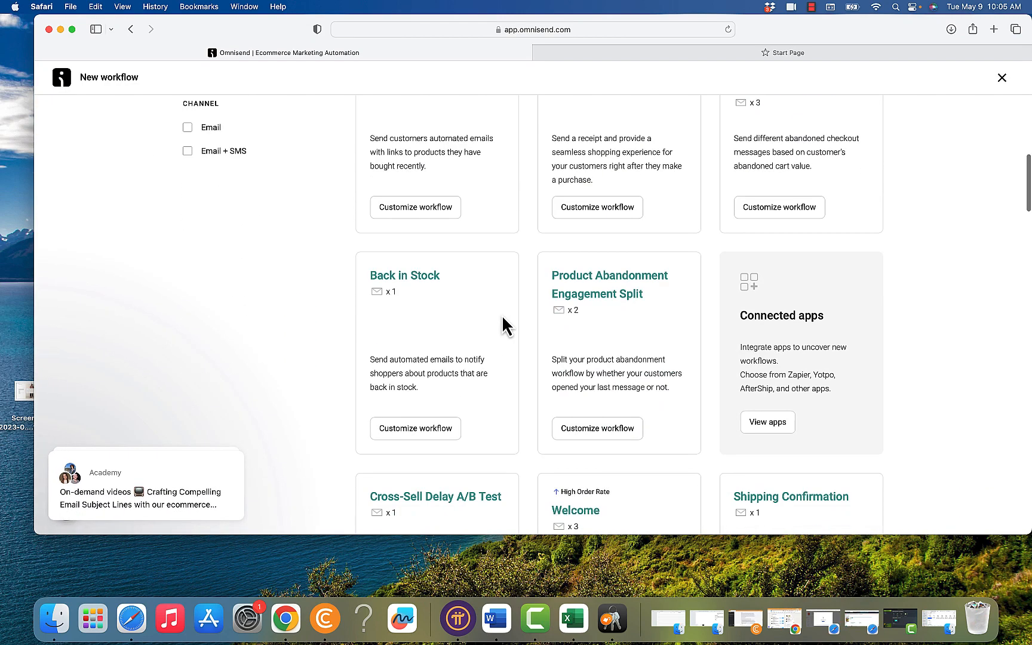
pyautogui.scroll(-6, 505, 326)
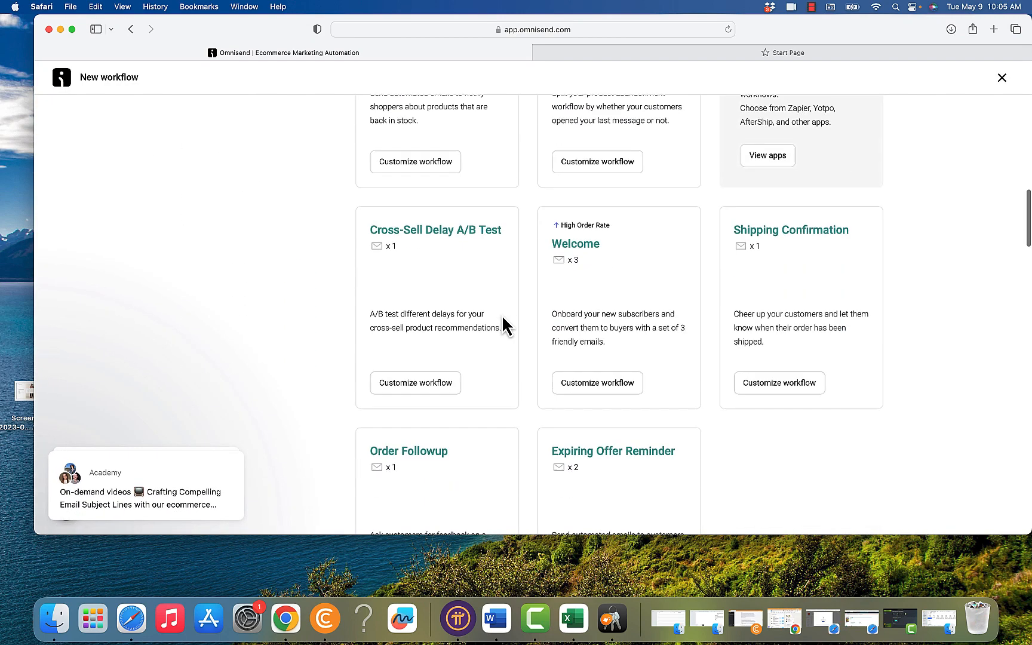
pyautogui.scroll(-9, 503, 317)
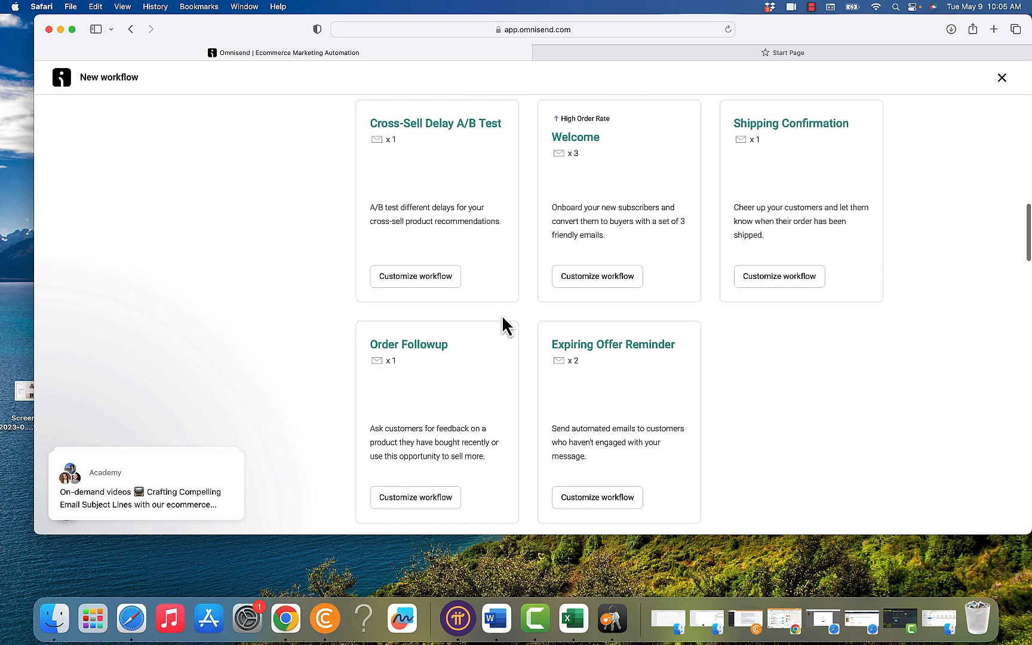
pyautogui.scroll(-3, 503, 324)
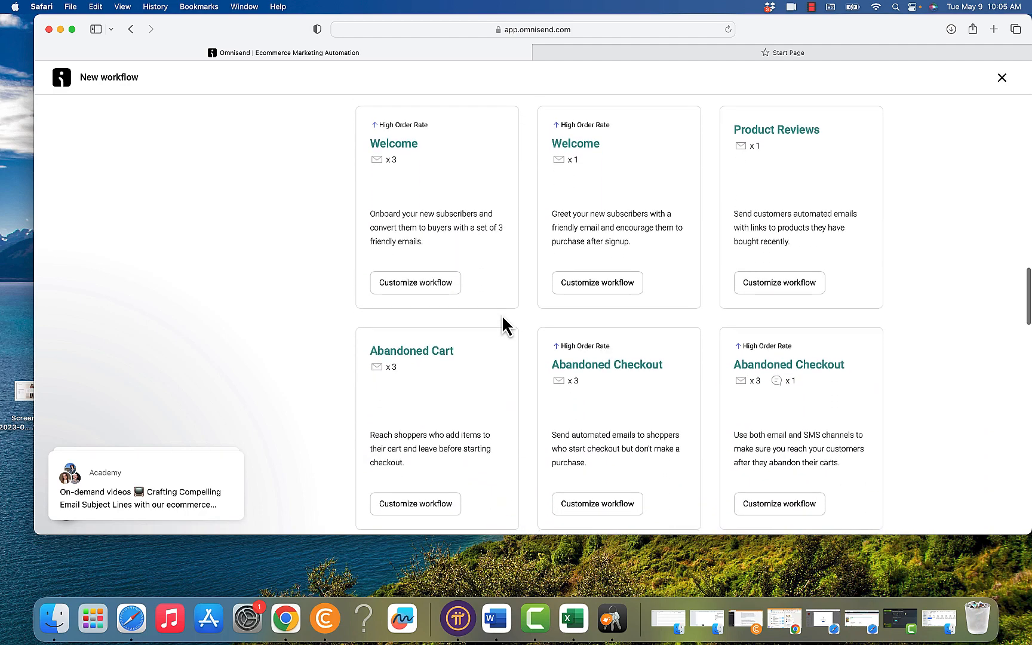
pyautogui.scroll(2, 806, 167)
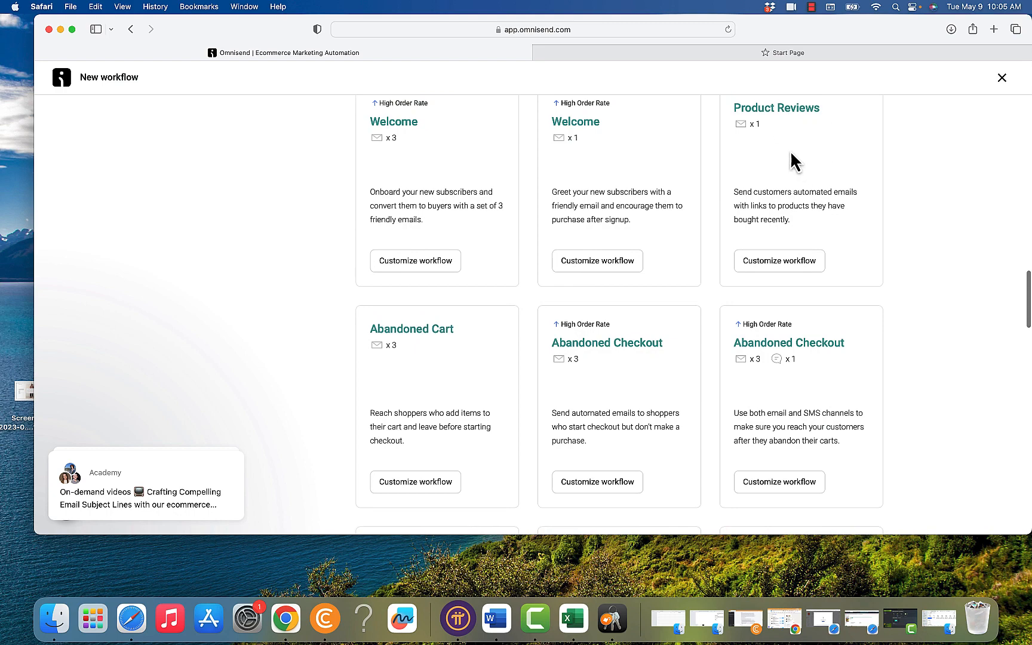
pyautogui.scroll(-6, 797, 276)
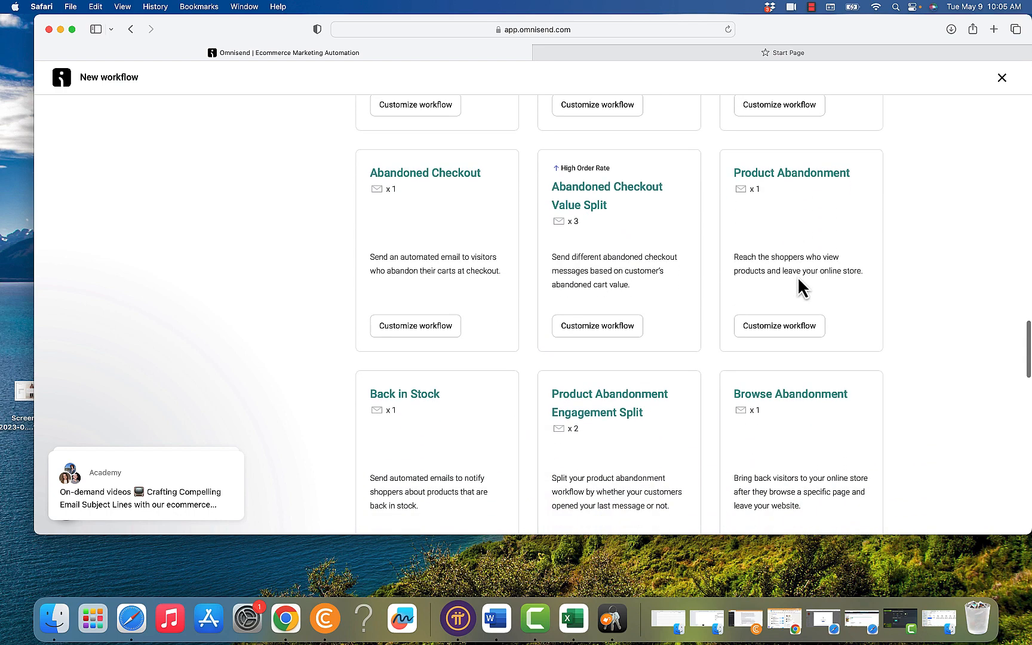
pyautogui.scroll(-3, 684, 274)
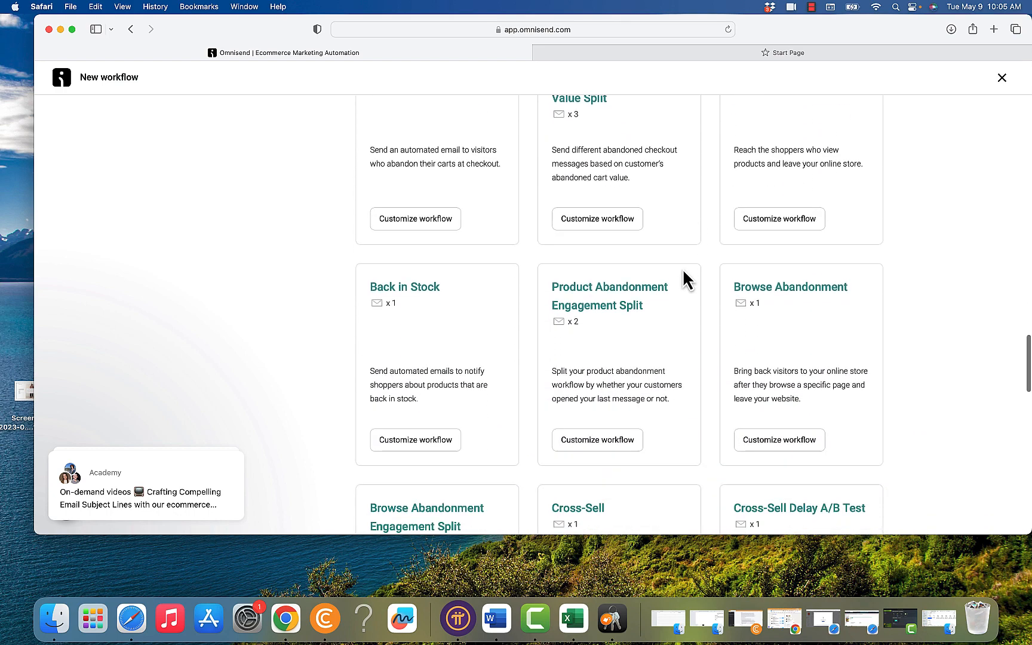
pyautogui.scroll(-5, 683, 272)
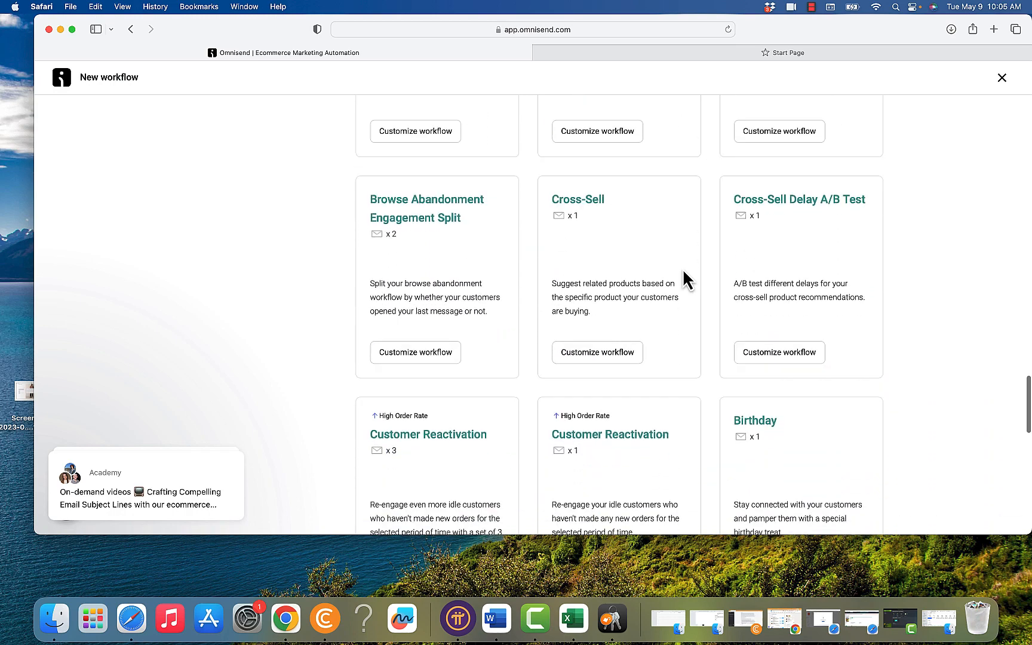
pyautogui.scroll(-4, 684, 274)
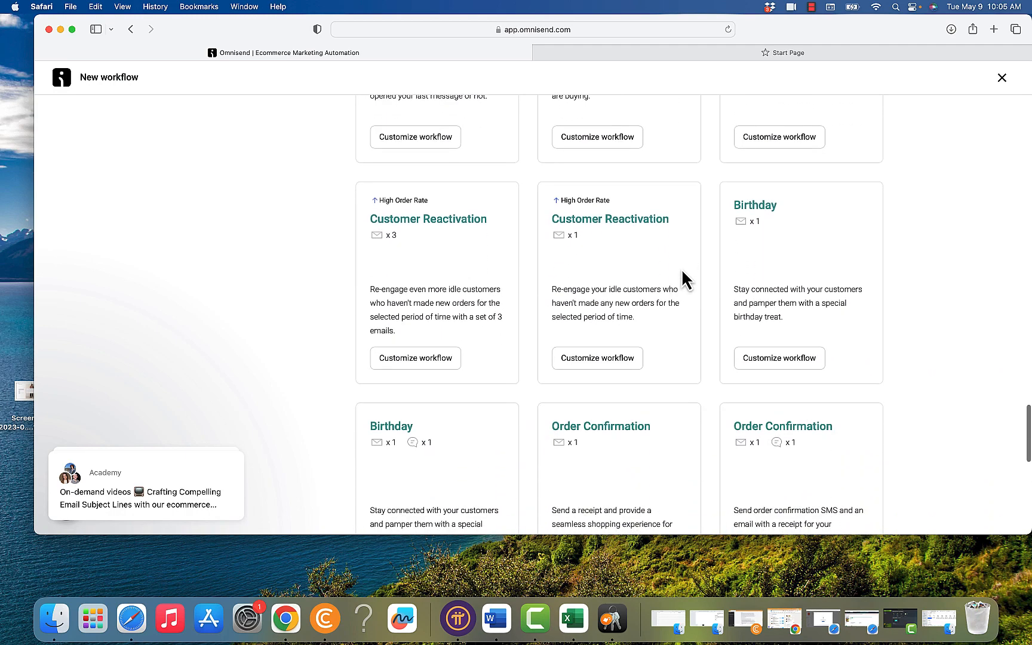
# Step: Create a Customer Reactivation workflow from the three-email template, check its waits and emails, and start it
pyautogui.click(432, 360)
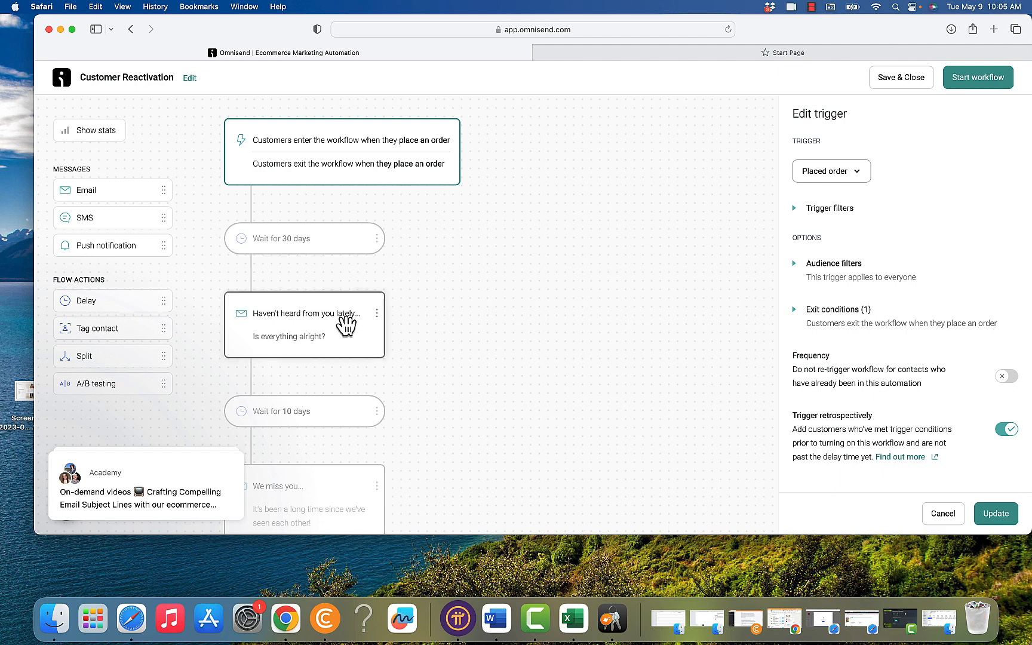
pyautogui.scroll(-4, 347, 325)
pyautogui.scroll(-3, 346, 326)
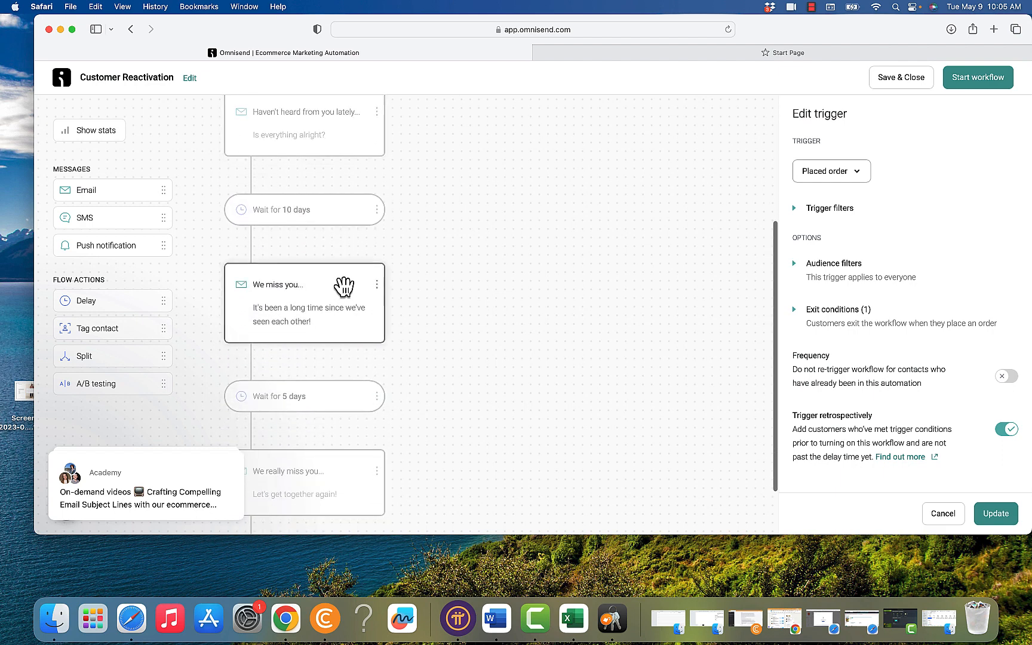
pyautogui.scroll(4, 344, 286)
pyautogui.scroll(3, 344, 286)
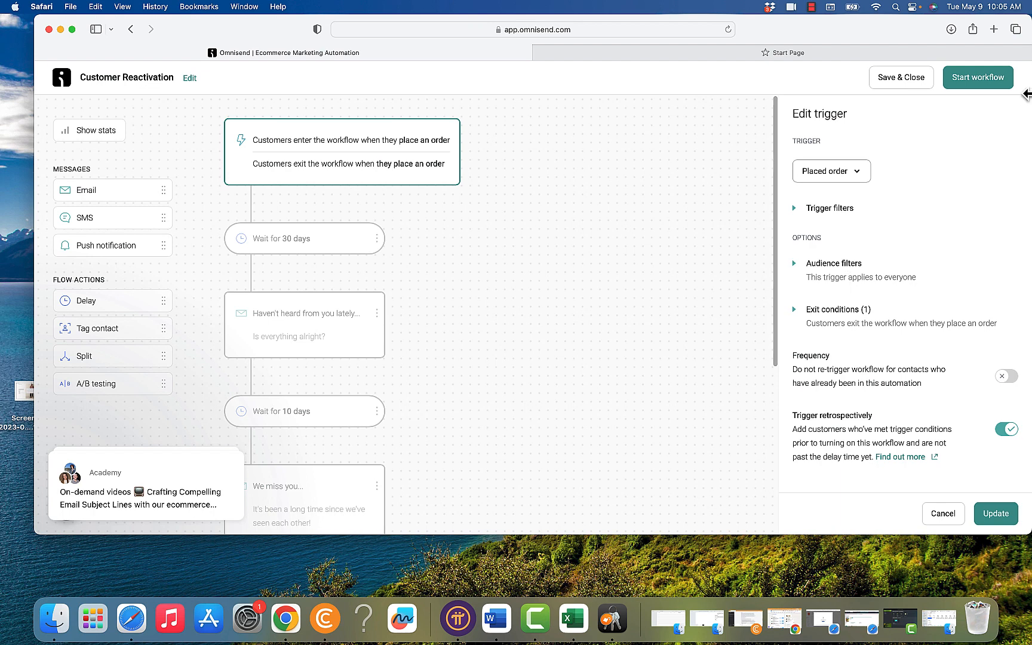
pyautogui.click(993, 82)
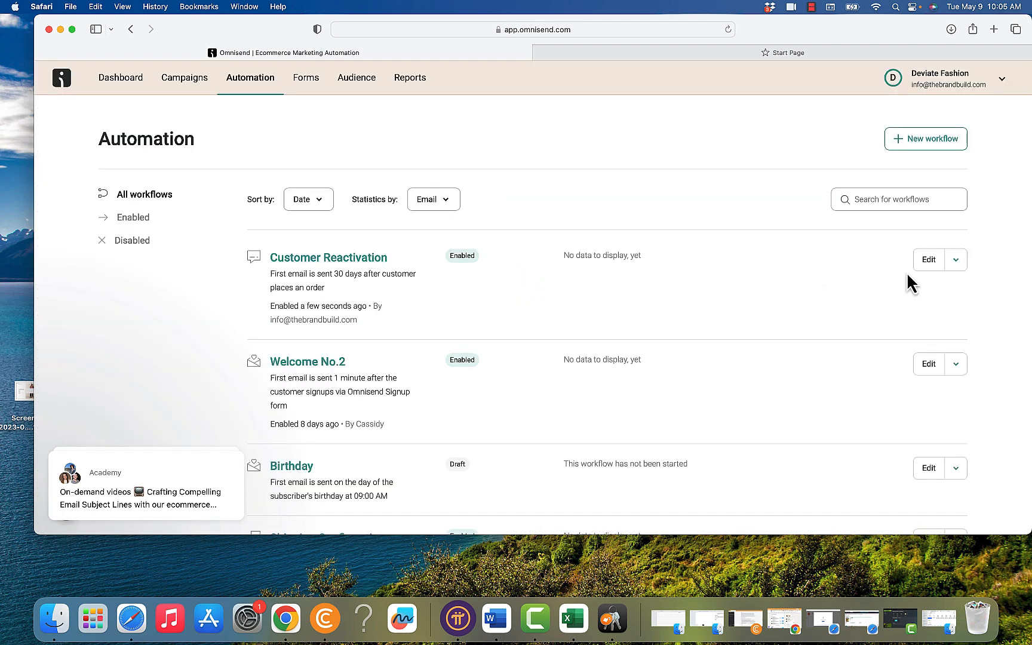
# Step: Reopen the Customer Reactivation workflow for editing and insert an A/B test between the 30-day wait and the first email
pyautogui.click(923, 263)
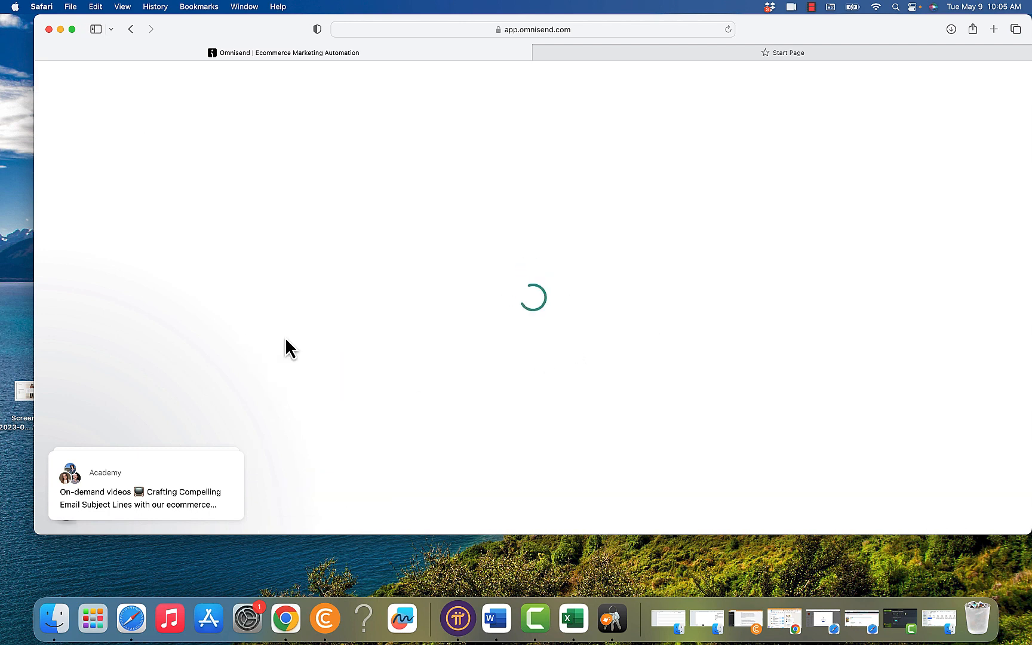
pyautogui.click(322, 325)
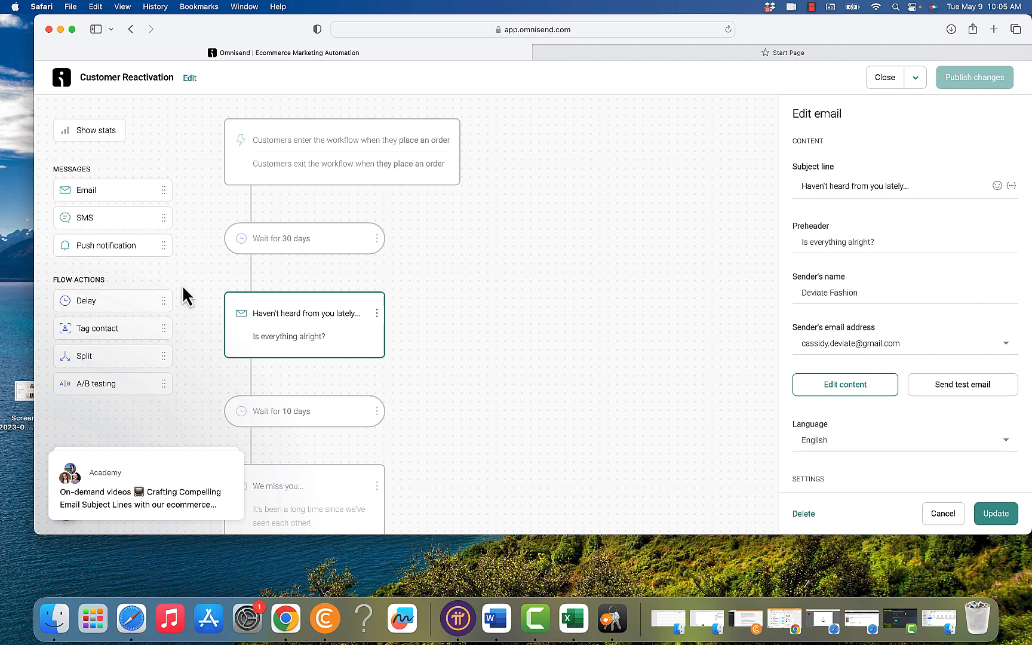
pyautogui.click(126, 379)
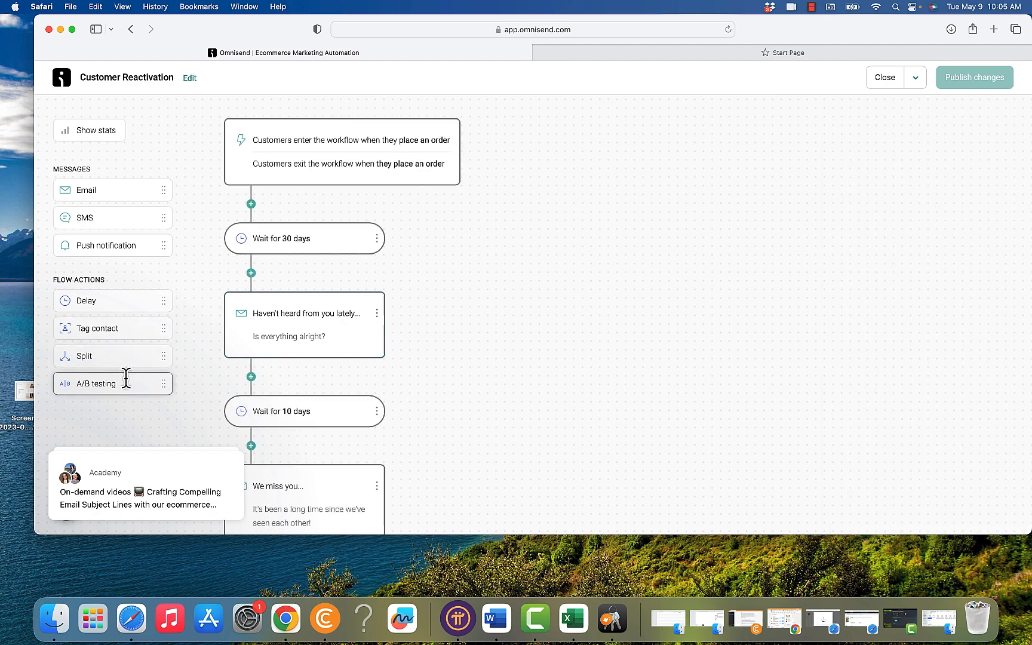
pyautogui.moveTo(126, 377); pyautogui.dragTo(287, 279)
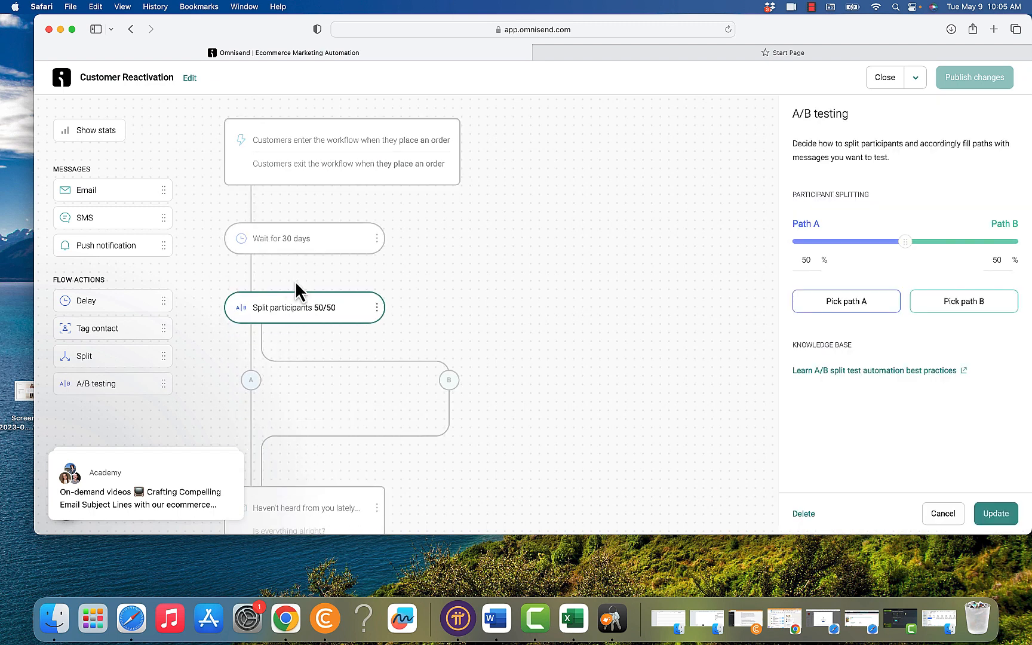
# Step: Try to move the "Haven't heard from you lately..." email into path A of the A/B test, and look over the emails below it
pyautogui.scroll(-2, 360, 328)
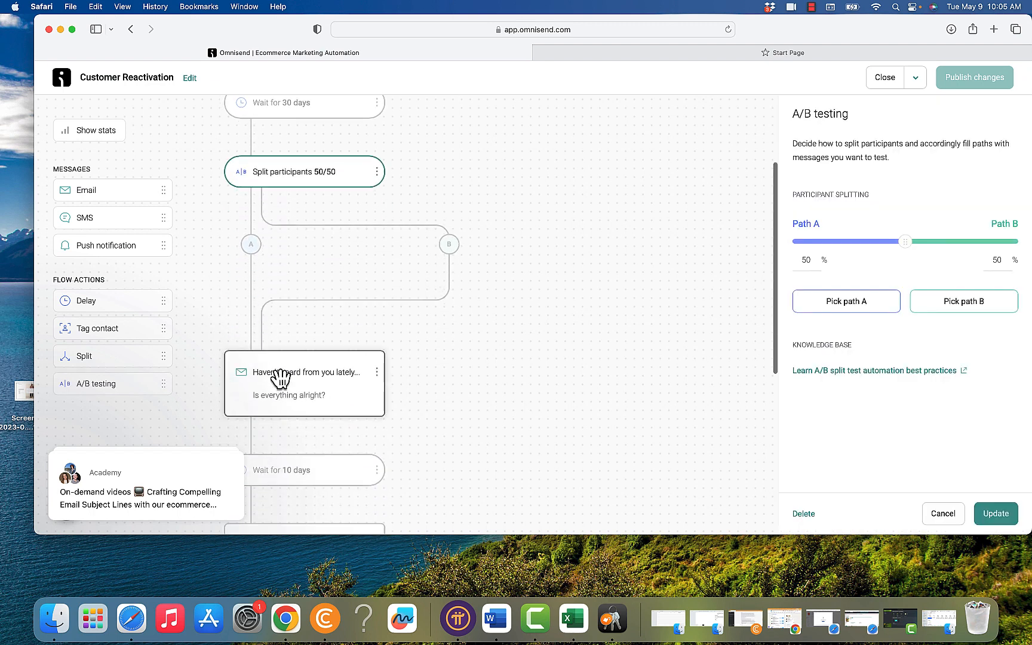
pyautogui.moveTo(279, 376); pyautogui.dragTo(267, 292)
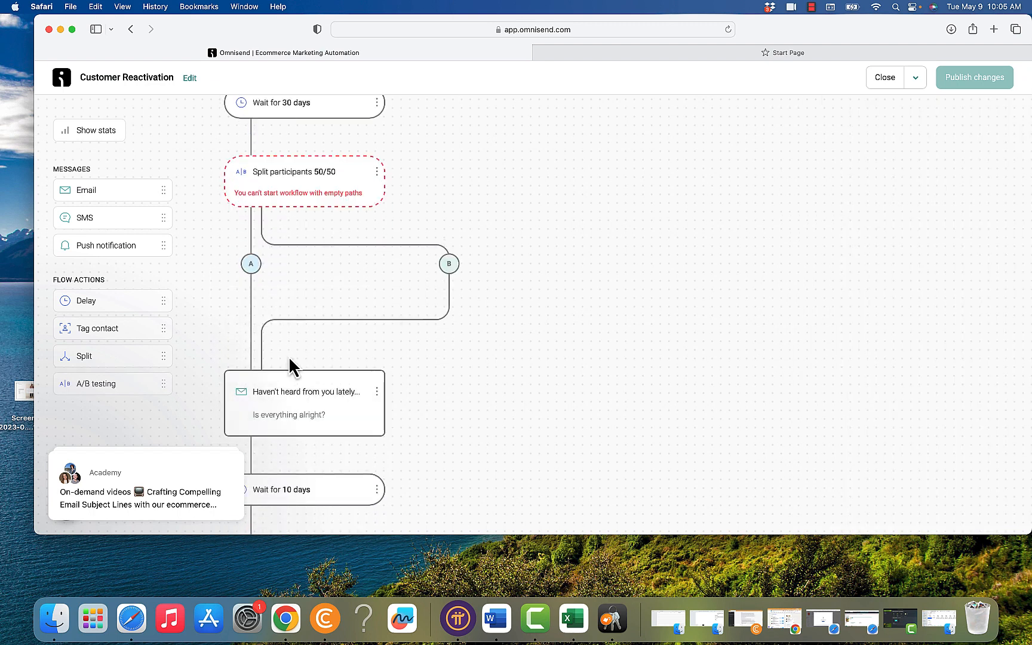
pyautogui.click(377, 391)
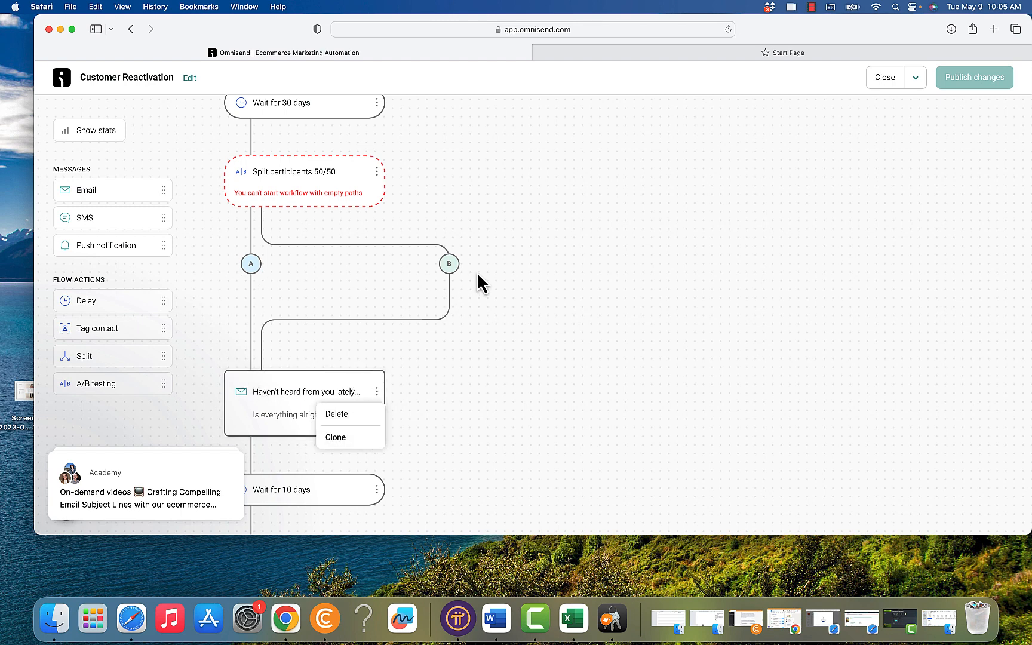
pyautogui.click(484, 368)
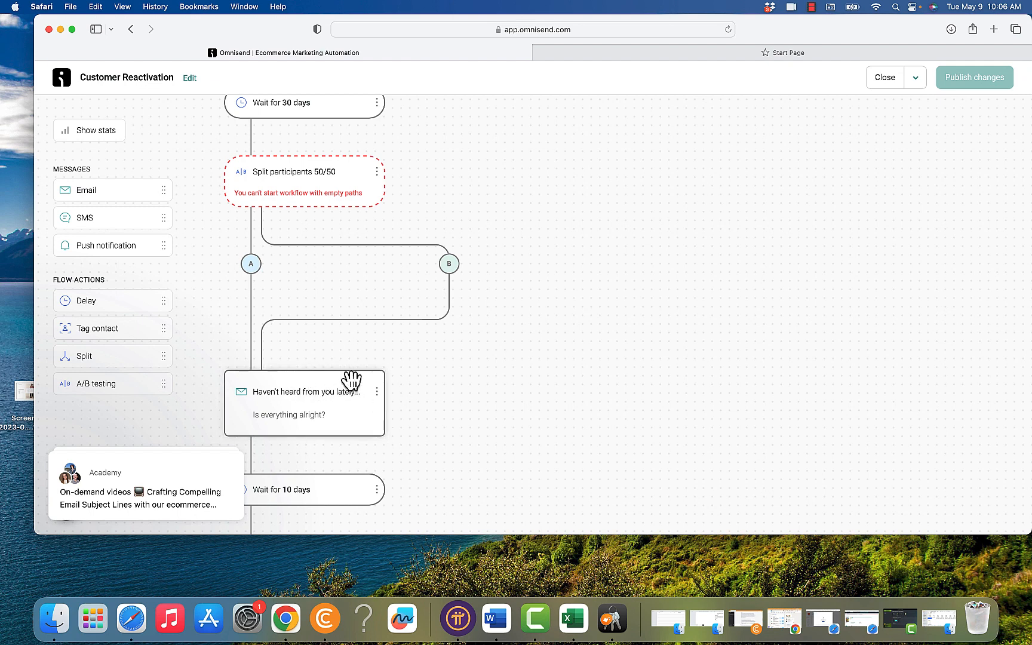
pyautogui.scroll(-5, 279, 398)
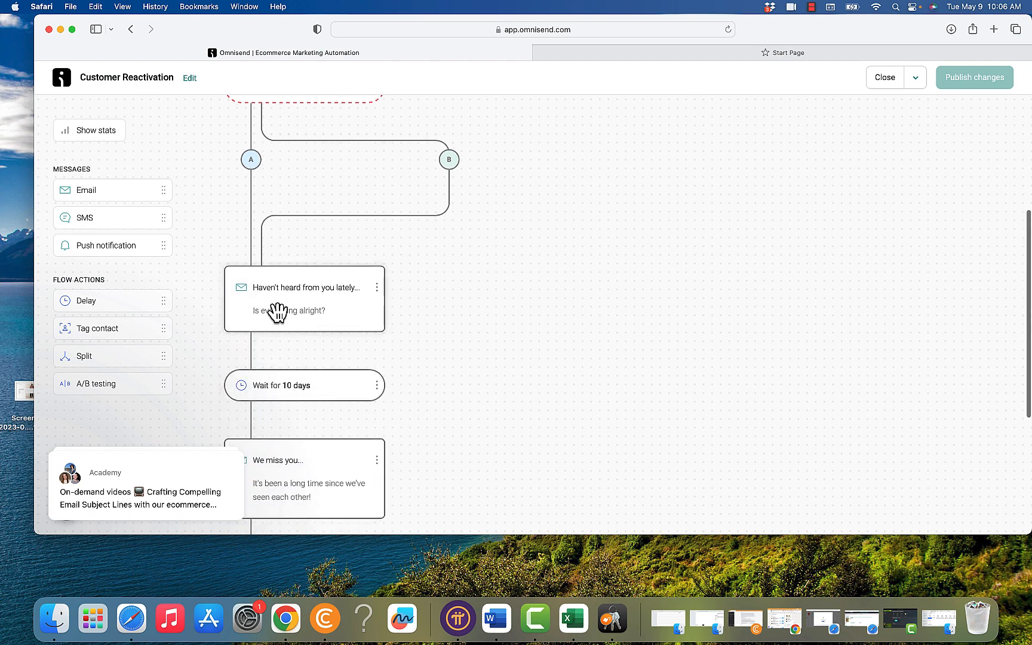
pyautogui.scroll(-4, 288, 412)
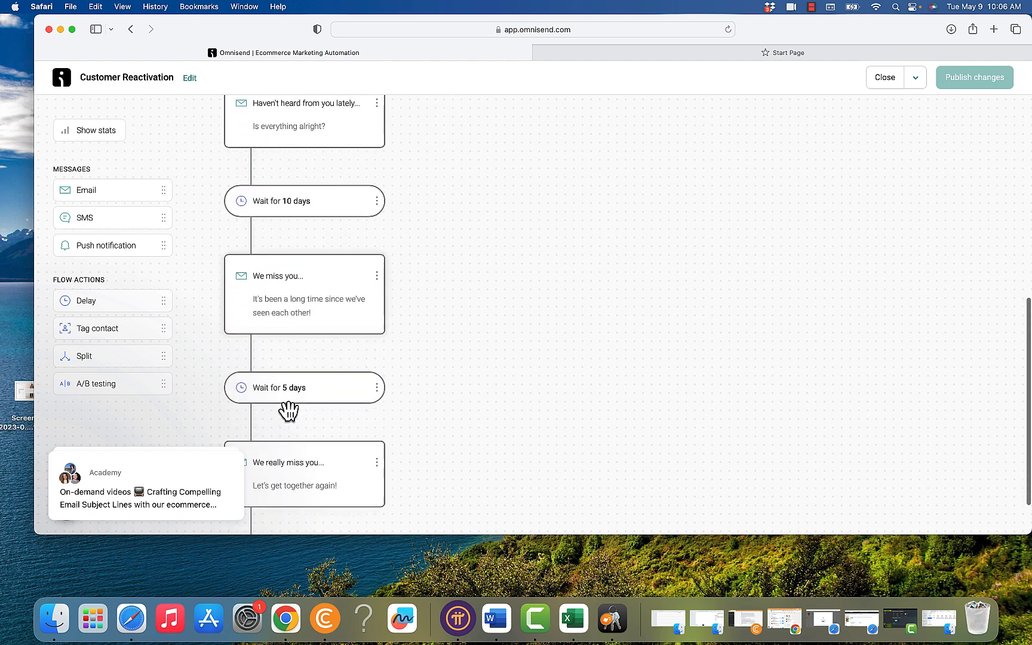
pyautogui.scroll(9, 290, 403)
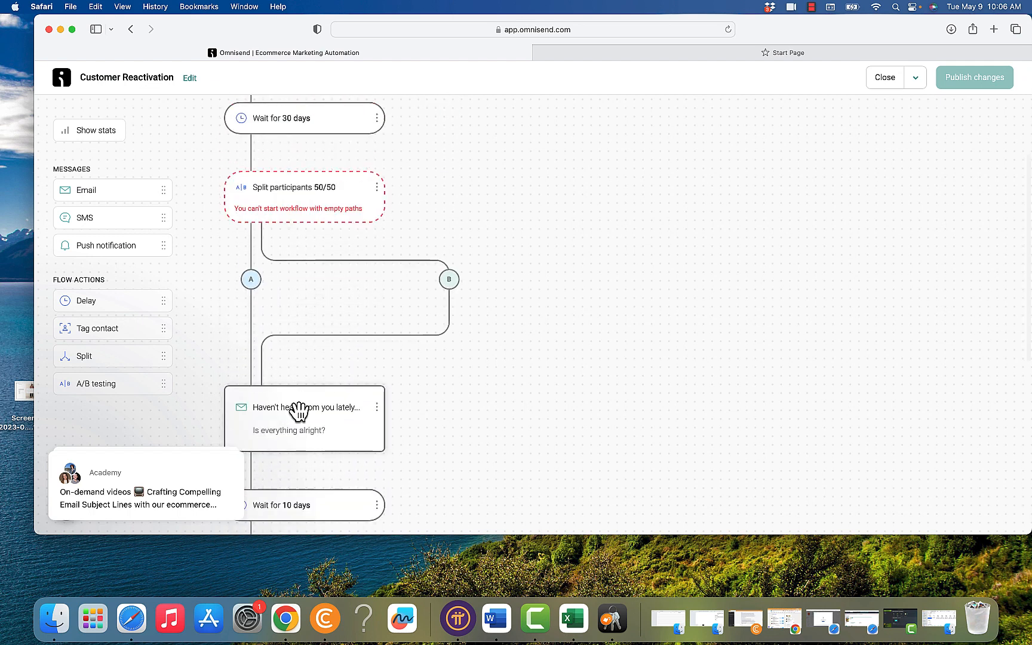
pyautogui.scroll(-5, 296, 409)
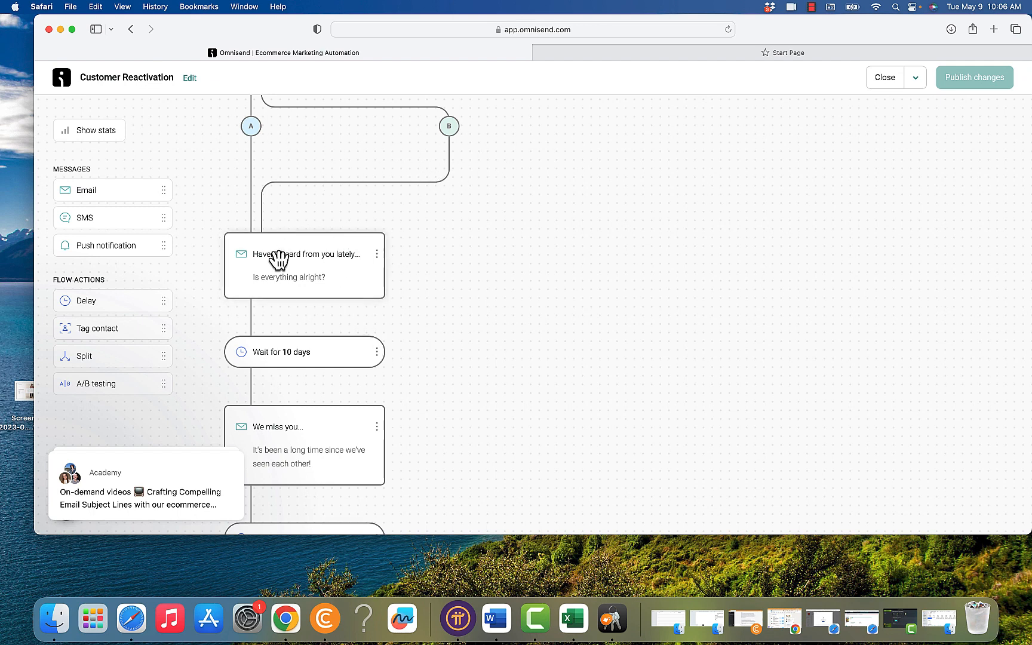
# Step: Search Google in the other browser tab for "best customer reengagement email subject lines" and look over the results
pyautogui.click(839, 58)
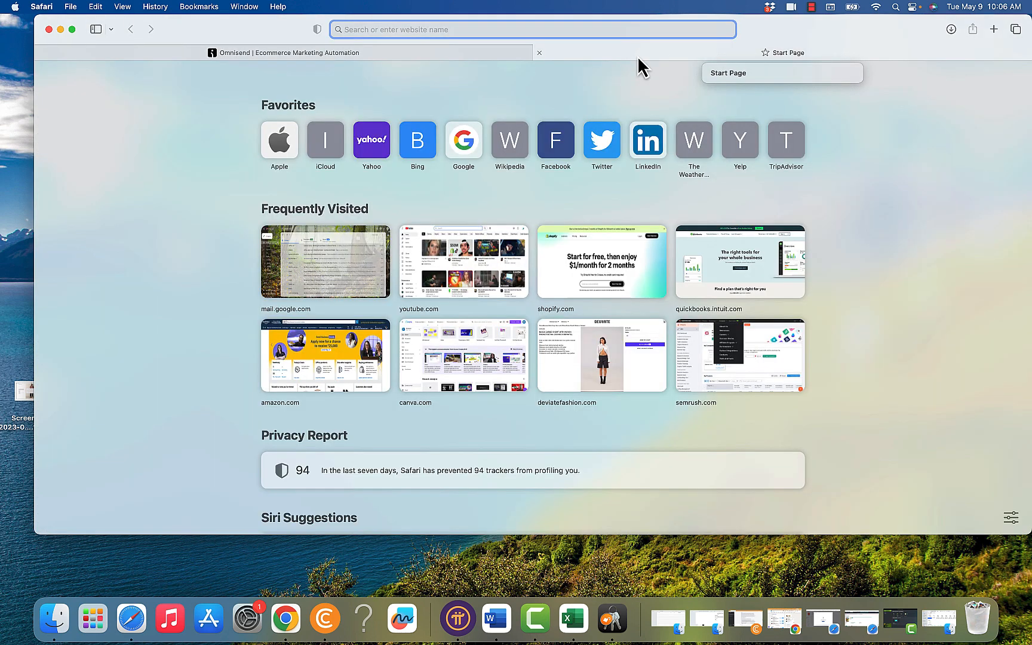
pyautogui.write('best')
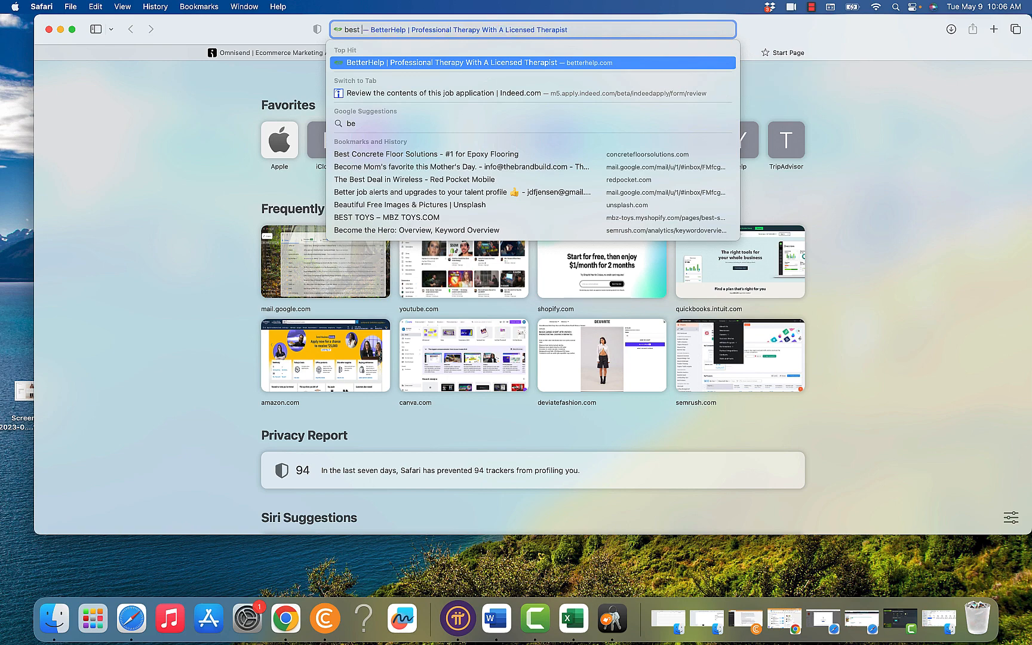
pyautogui.write(' re')
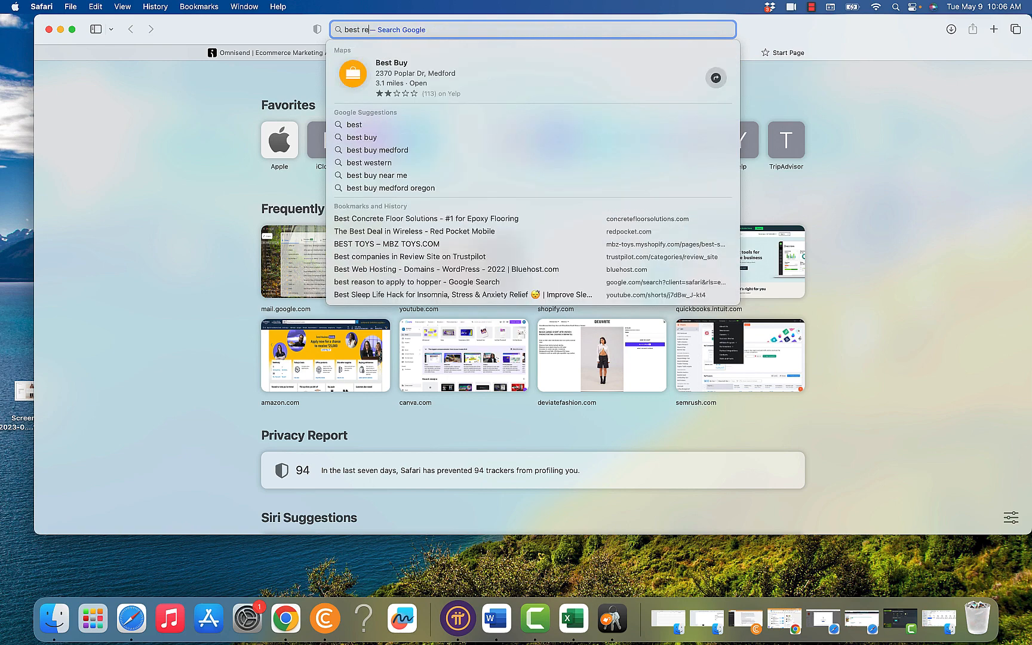
pyautogui.write('en')
pyautogui.press('BackSpace')
pyautogui.press('BackSpace')
pyautogui.press('BackSpace')
pyautogui.write('c')
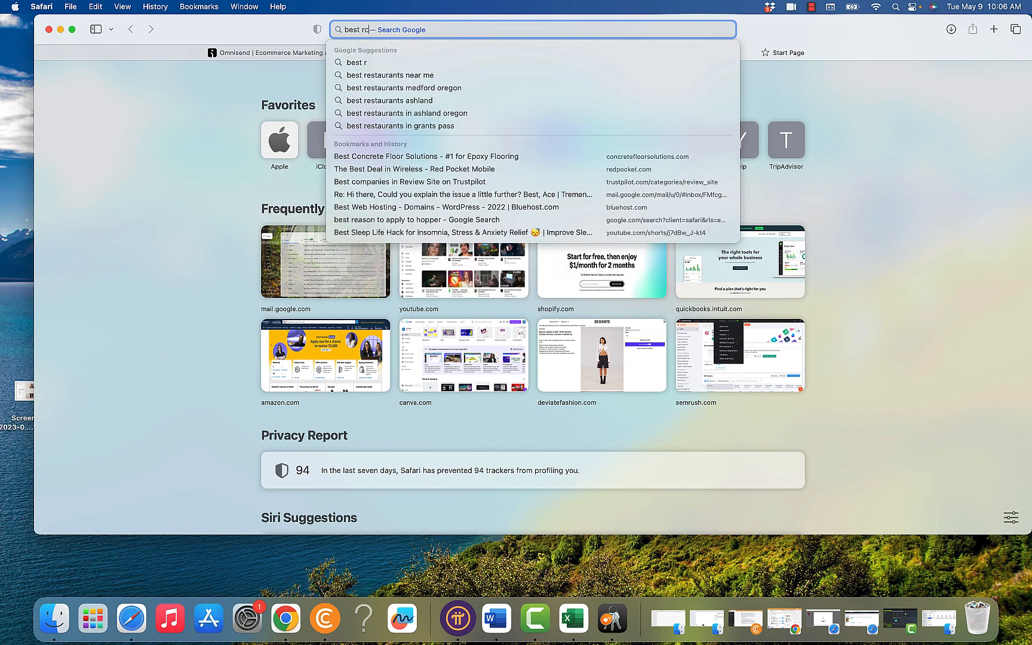
pyautogui.press('BackSpace')
pyautogui.press('BackSpace')
pyautogui.write('customer')
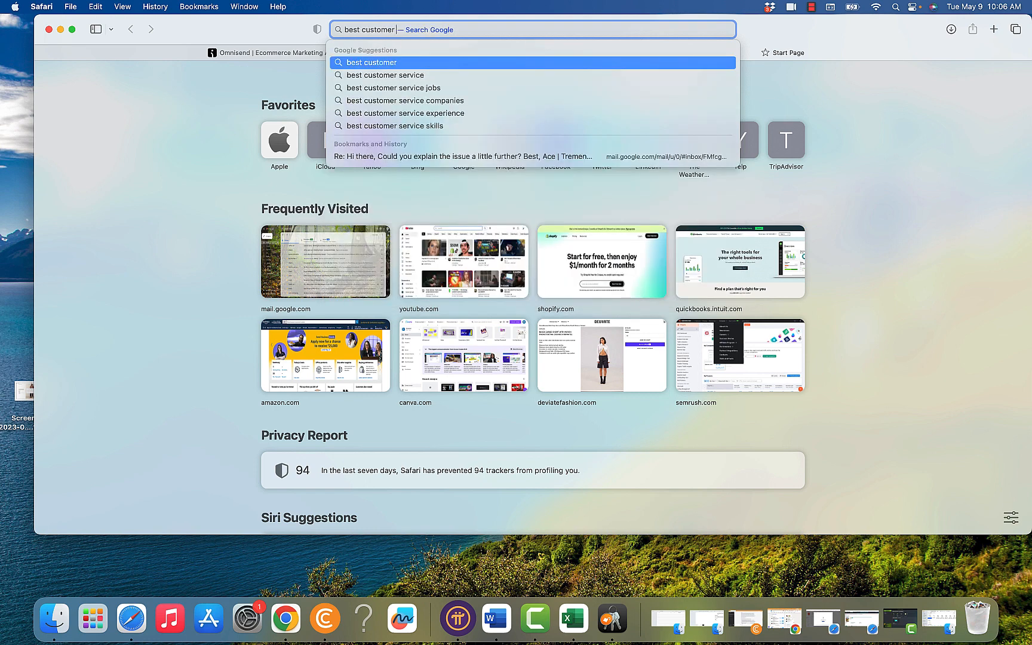
pyautogui.write(' reeng')
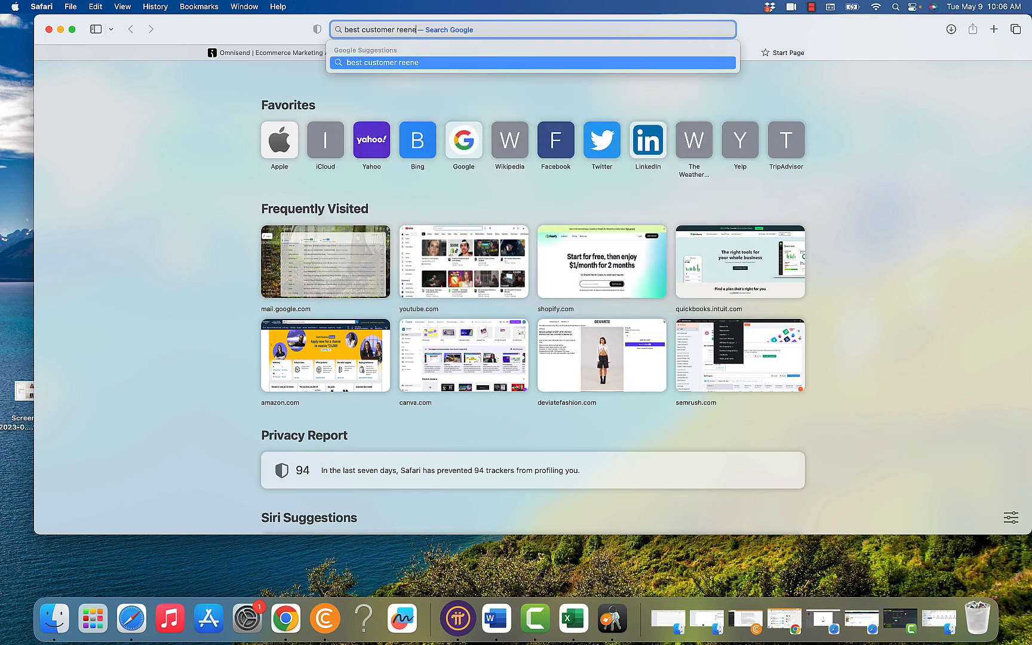
pyautogui.write('agement ema')
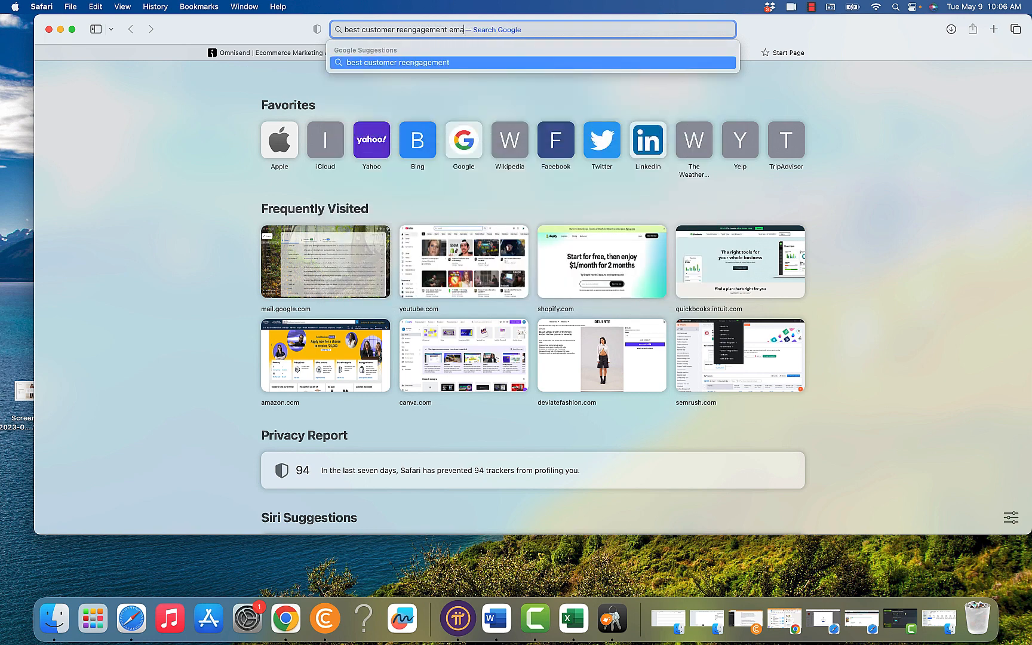
pyautogui.write('il subject lines')
pyautogui.press('Return')
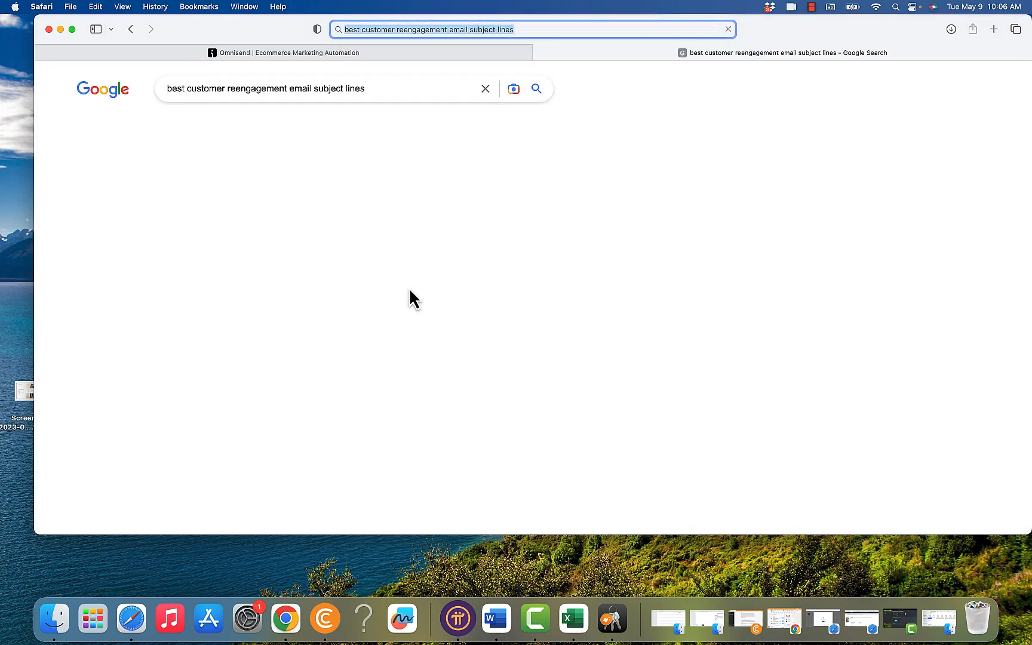
pyautogui.scroll(-10, 410, 291)
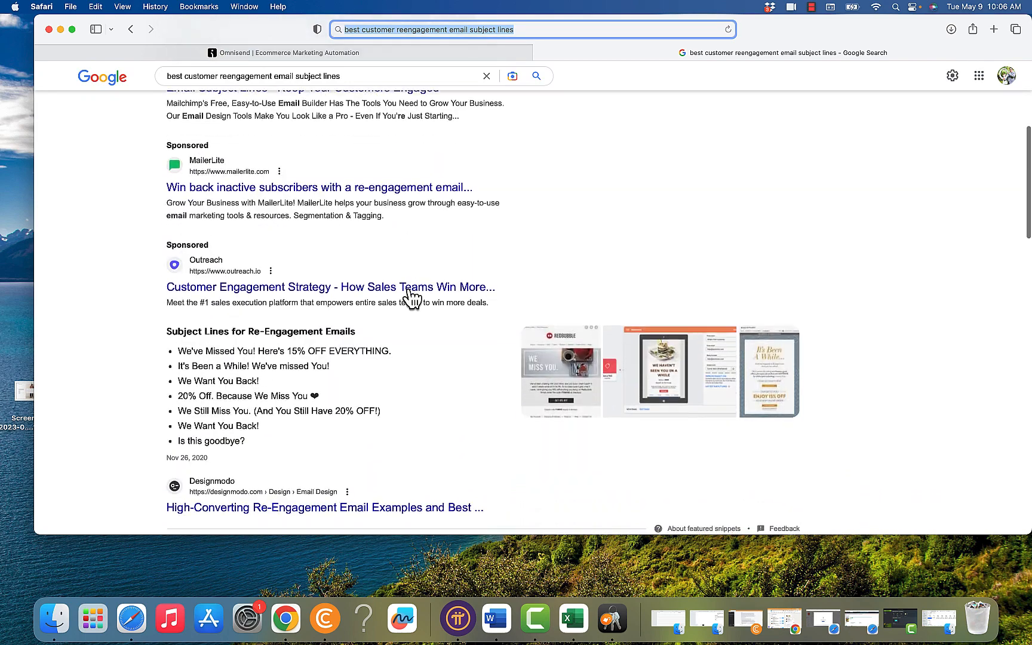
# Step: Open Designmodo's "High-Converting Re-Engagement Email Examples and Best Practices" article from the search results and dismiss its Pulsetic ad
pyautogui.scroll(-3, 361, 276)
pyautogui.scroll(-7, 334, 330)
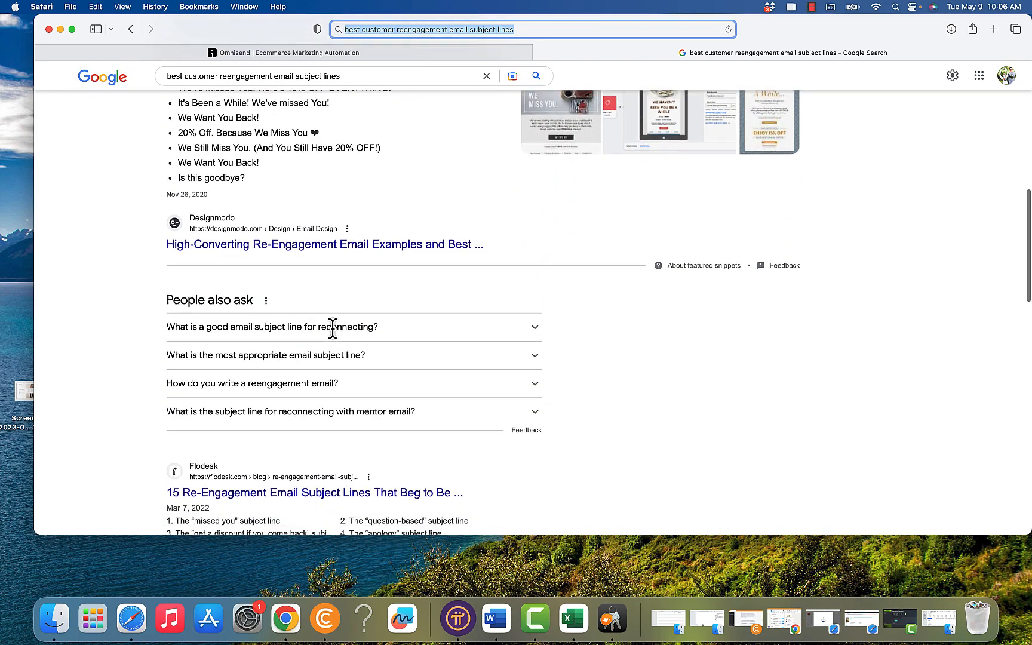
pyautogui.click(349, 236)
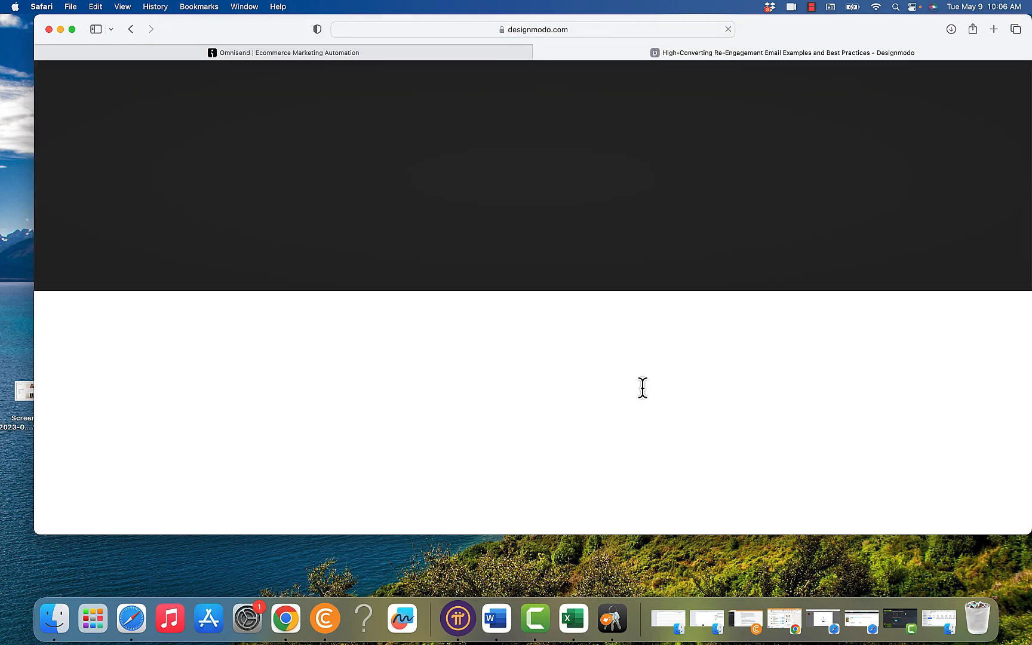
pyautogui.scroll(-1, 644, 388)
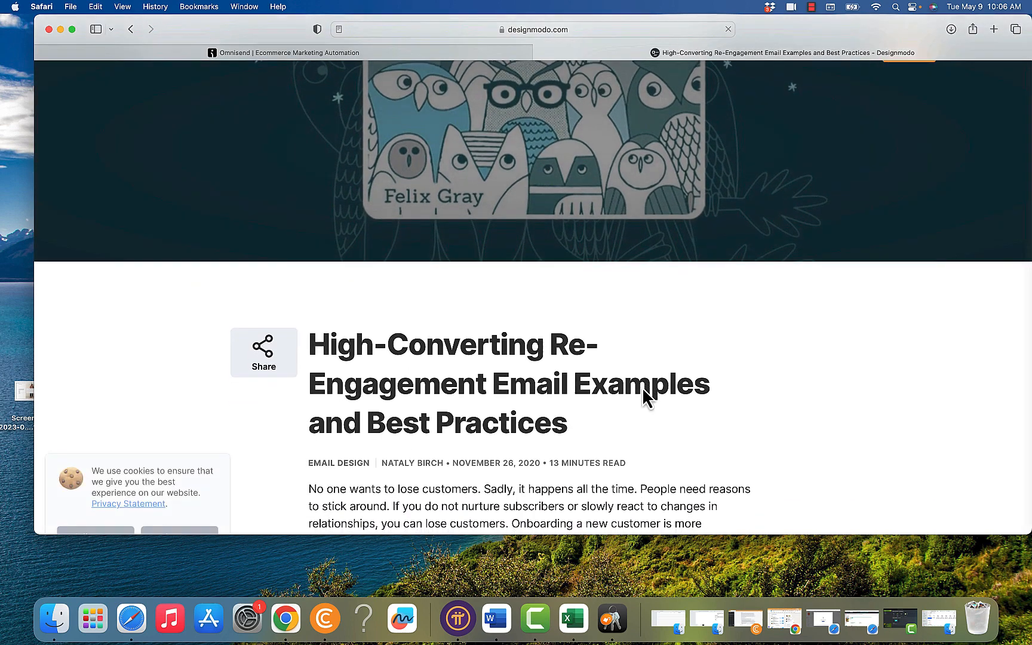
pyautogui.scroll(-10, 643, 391)
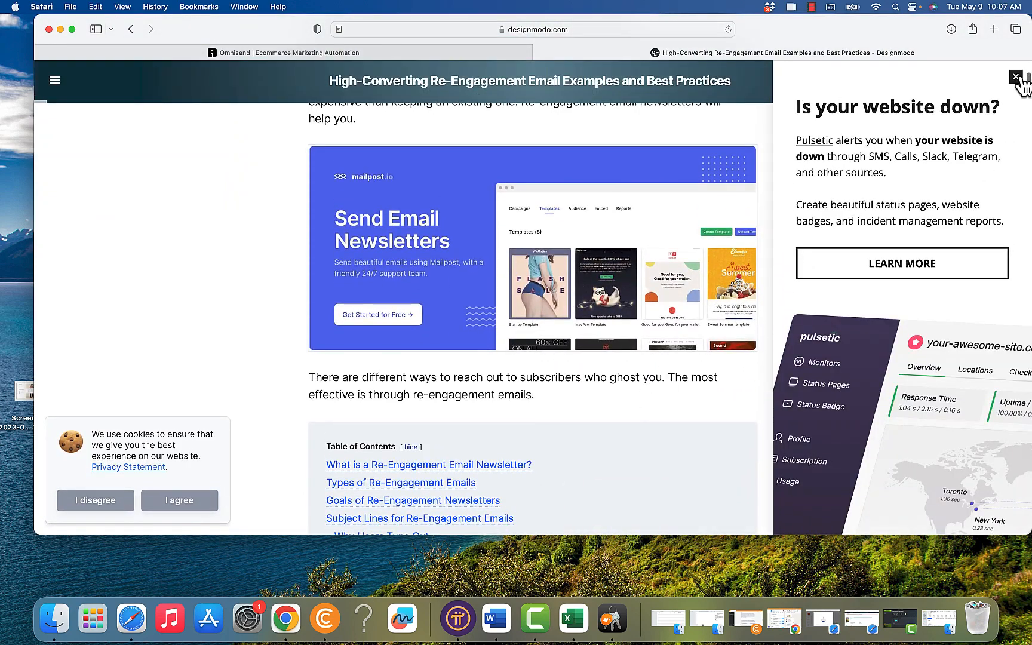
pyautogui.click(1017, 78)
# Step: Read the article's sections on types of re-engagement emails and the goals of re-engagement newsletters
pyautogui.scroll(-8, 750, 370)
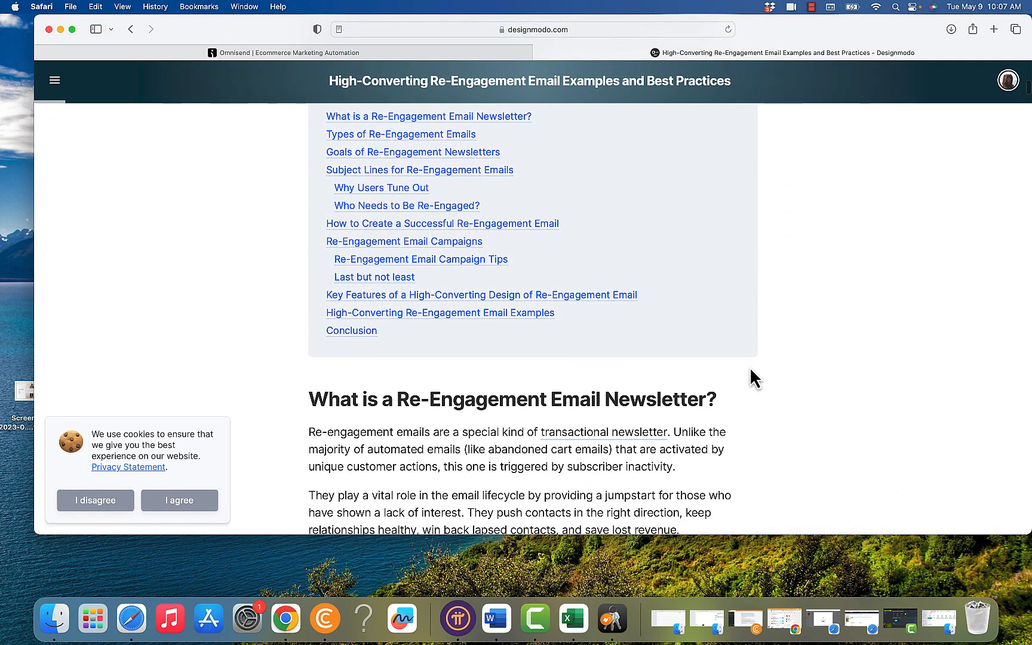
pyautogui.scroll(-10, 750, 369)
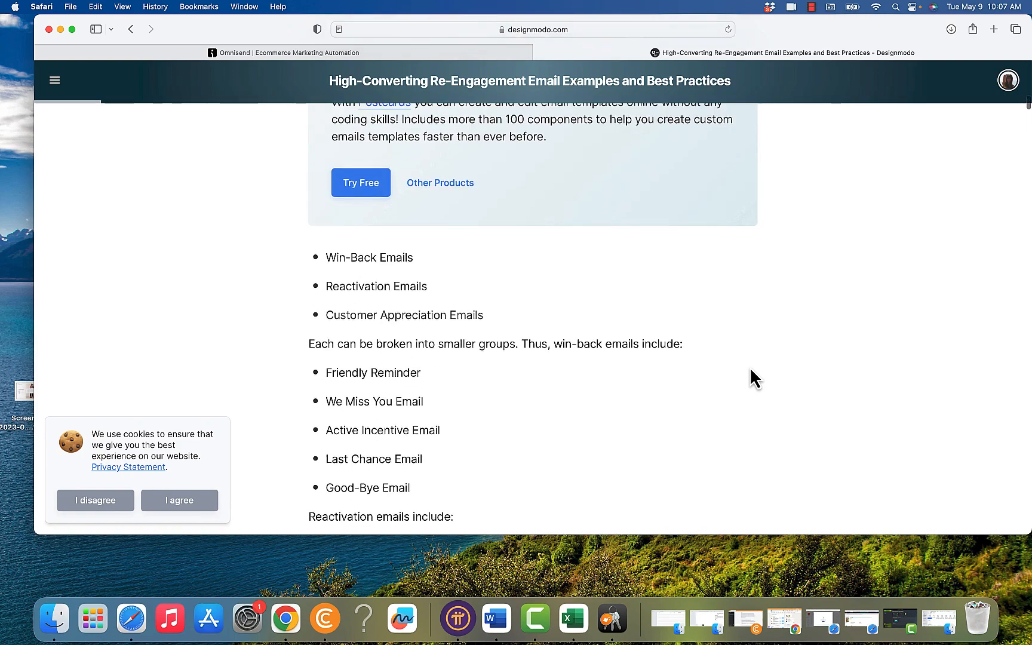
pyautogui.scroll(-10, 750, 378)
pyautogui.scroll(5, 750, 377)
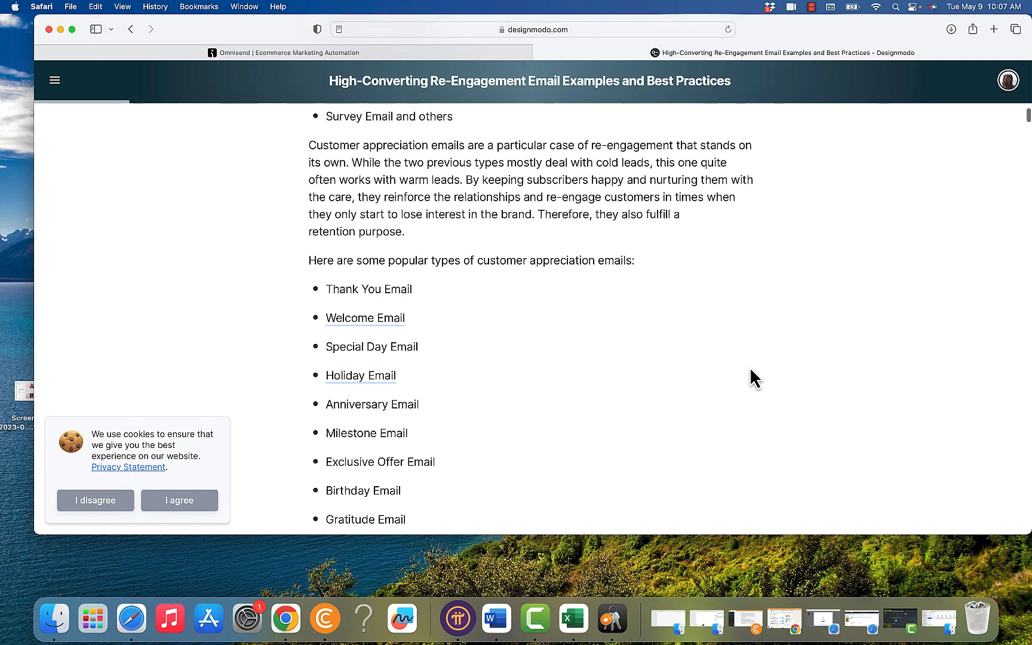
pyautogui.scroll(-5, 350, 337)
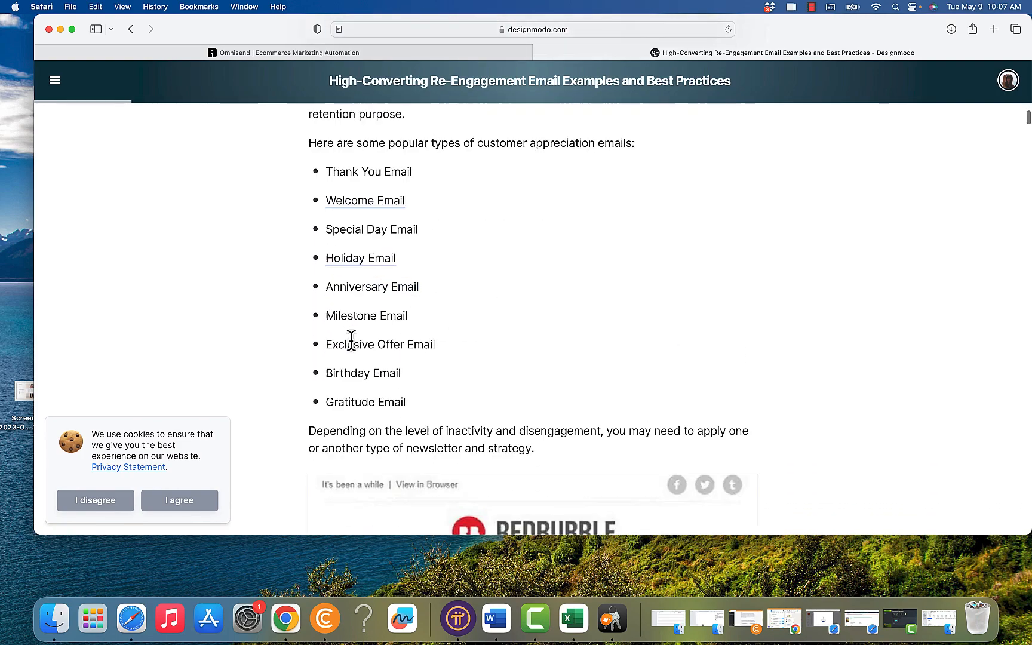
pyautogui.press('super+f')
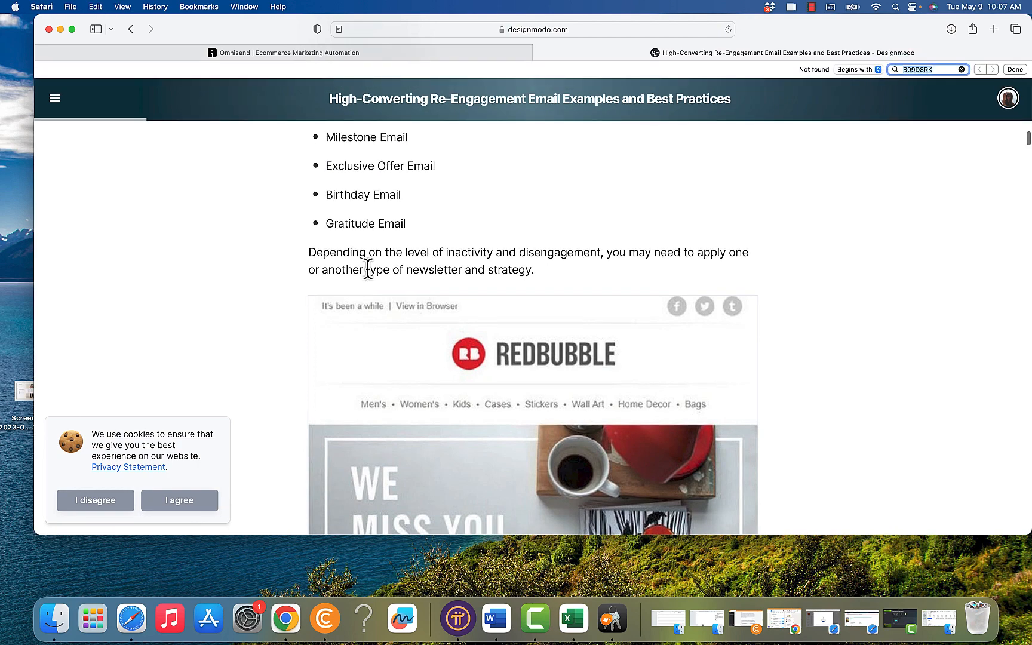
pyautogui.scroll(4, 368, 268)
pyautogui.scroll(-10, 367, 269)
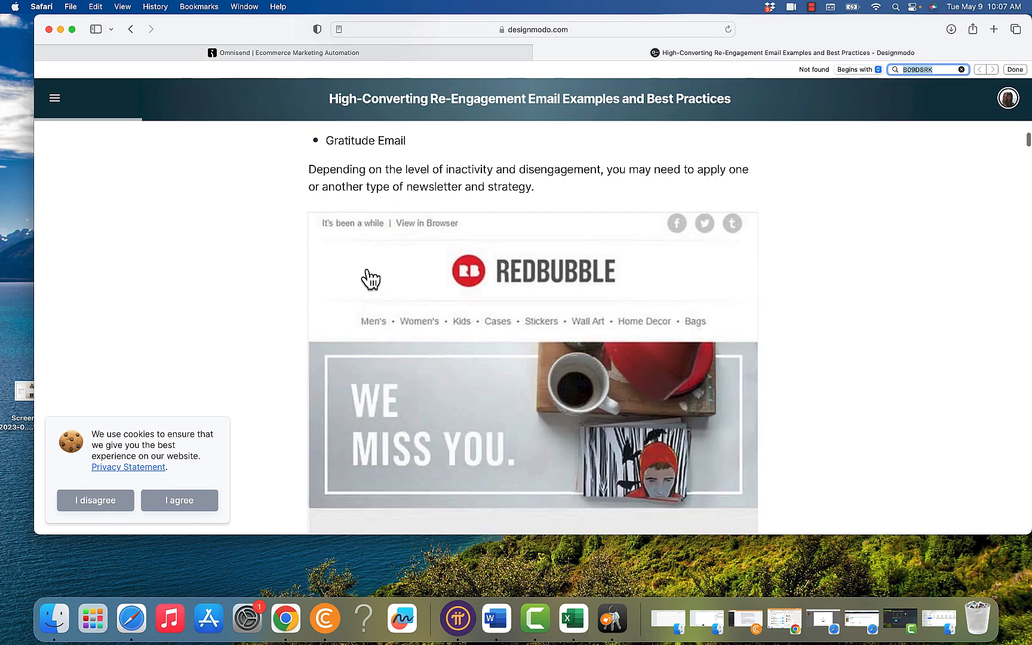
pyautogui.scroll(2, 369, 275)
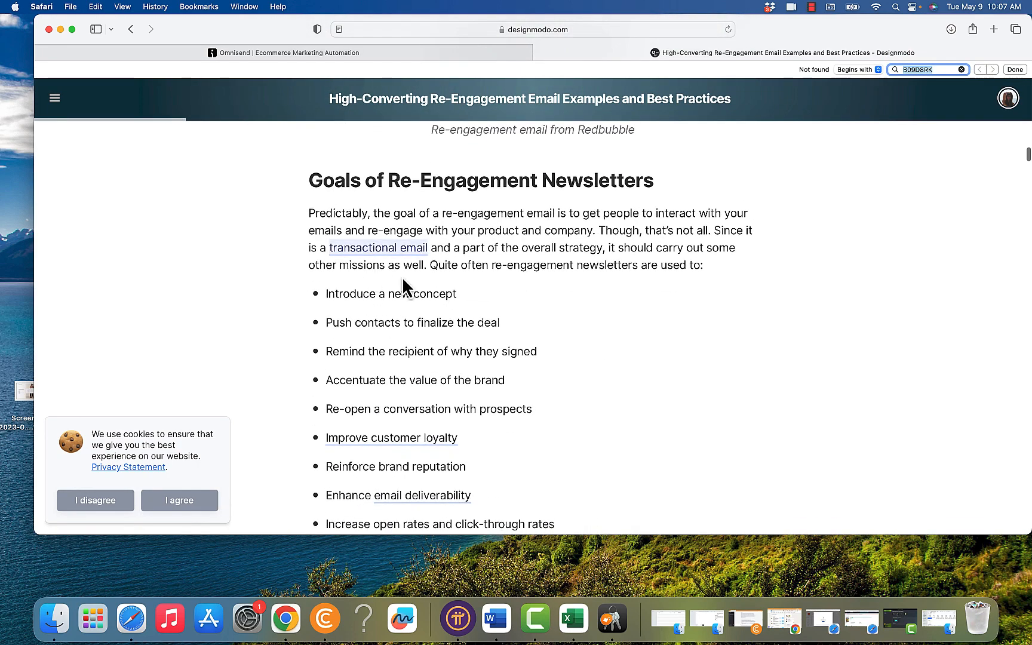
pyautogui.scroll(-4, 403, 288)
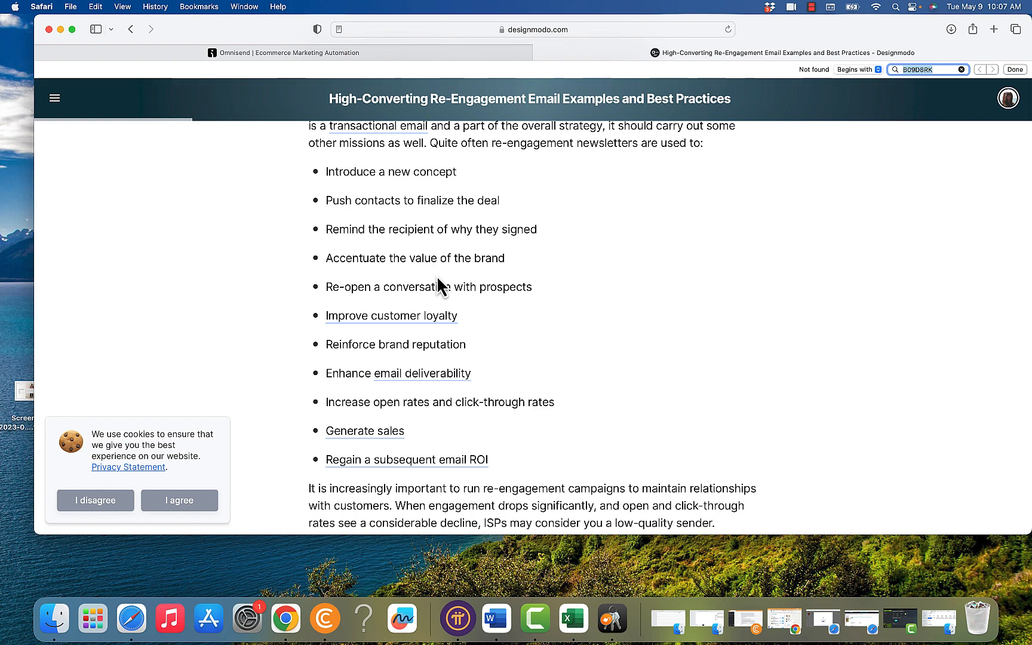
pyautogui.scroll(-1, 438, 279)
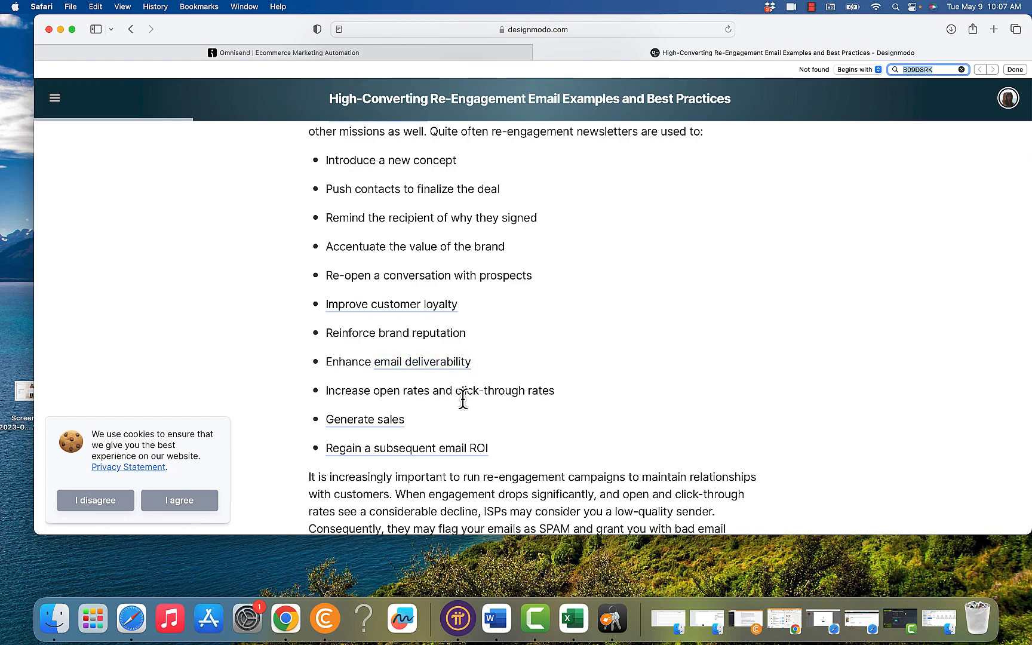
# Step: Examine the win-back and reactivation examples in the article's section on subject lines for re-engagement emails
pyautogui.scroll(-10, 463, 399)
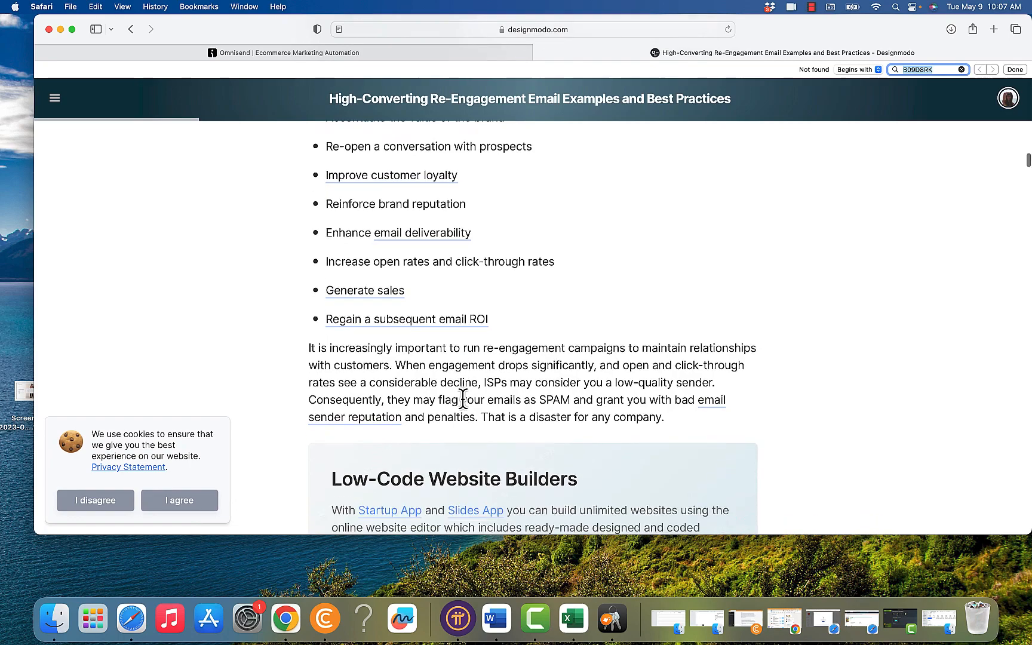
pyautogui.scroll(-13, 463, 399)
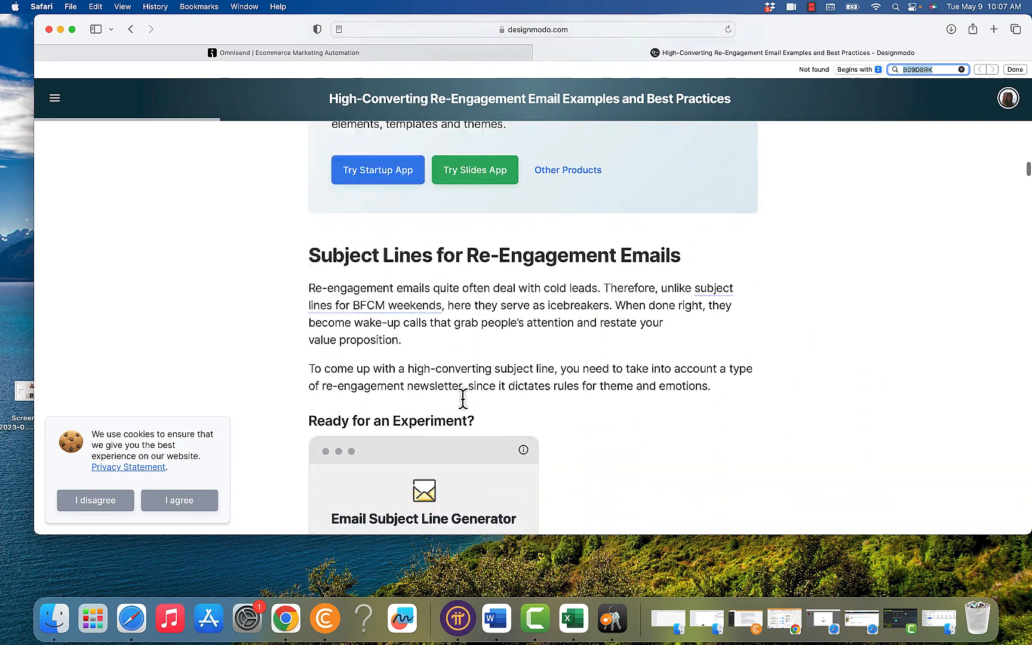
pyautogui.scroll(-14, 468, 252)
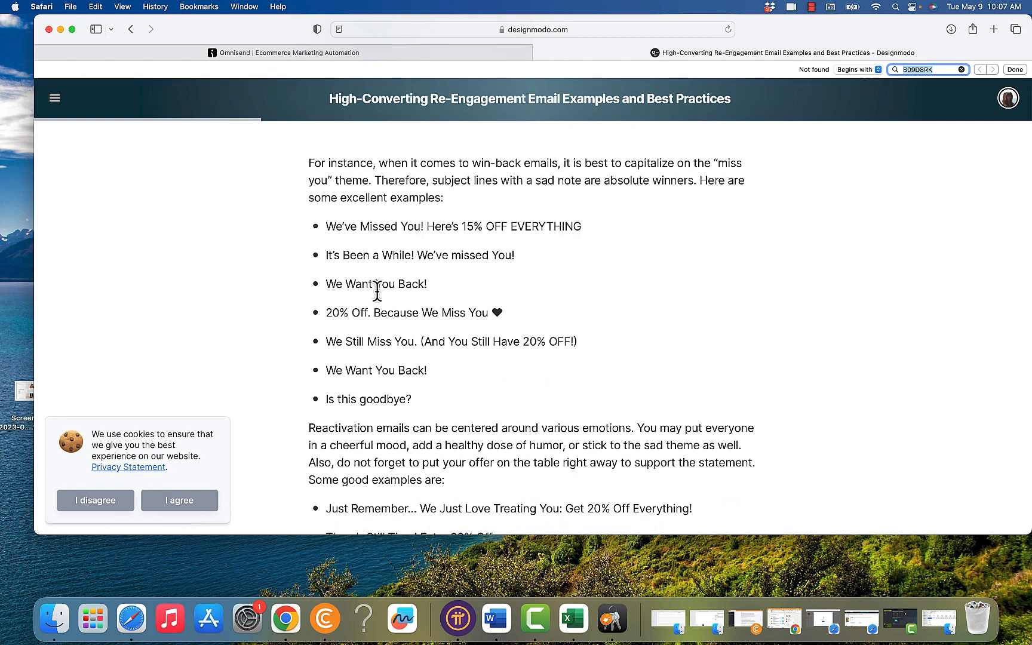
pyautogui.scroll(-3, 366, 357)
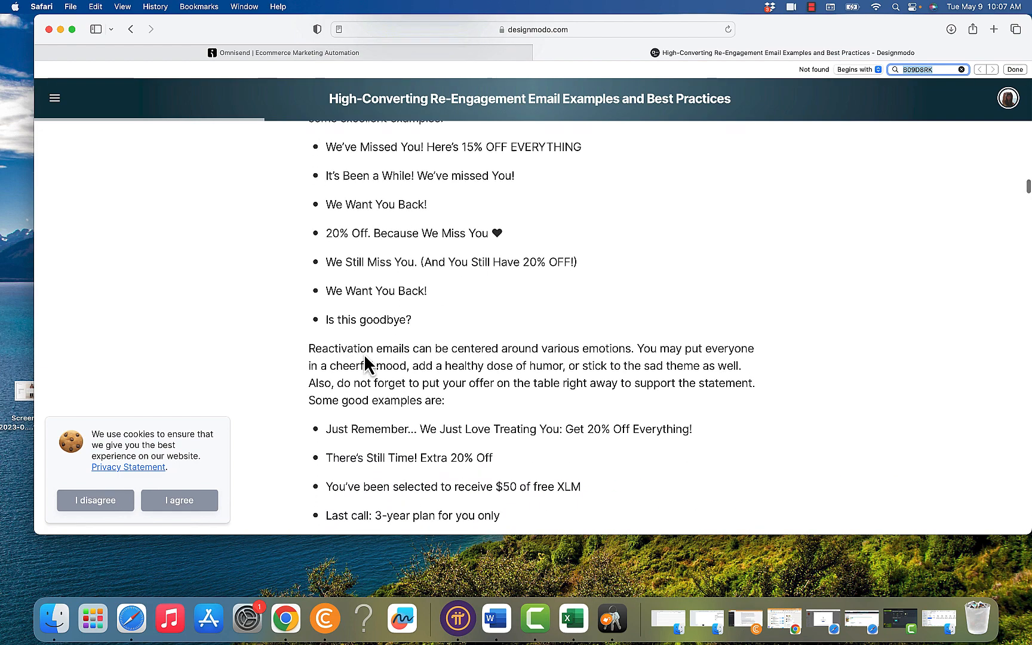
pyautogui.scroll(-5, 427, 396)
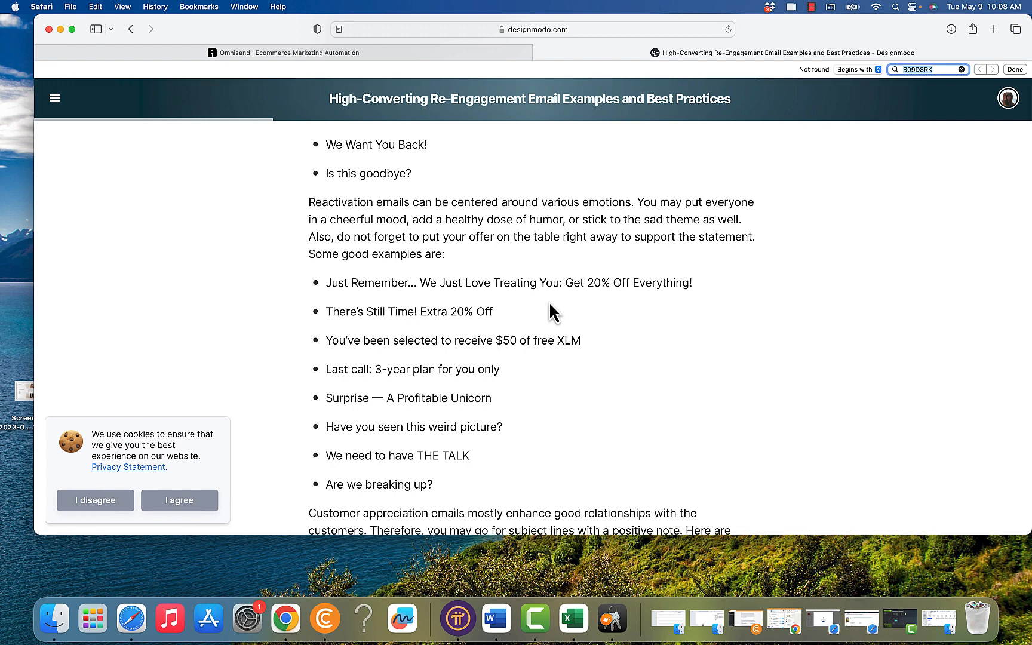
# Step: Switch back to Omnisend and delete the empty A/B testing step from the Customer Reactivation workflow
pyautogui.click(472, 55)
pyautogui.scroll(3, 387, 205)
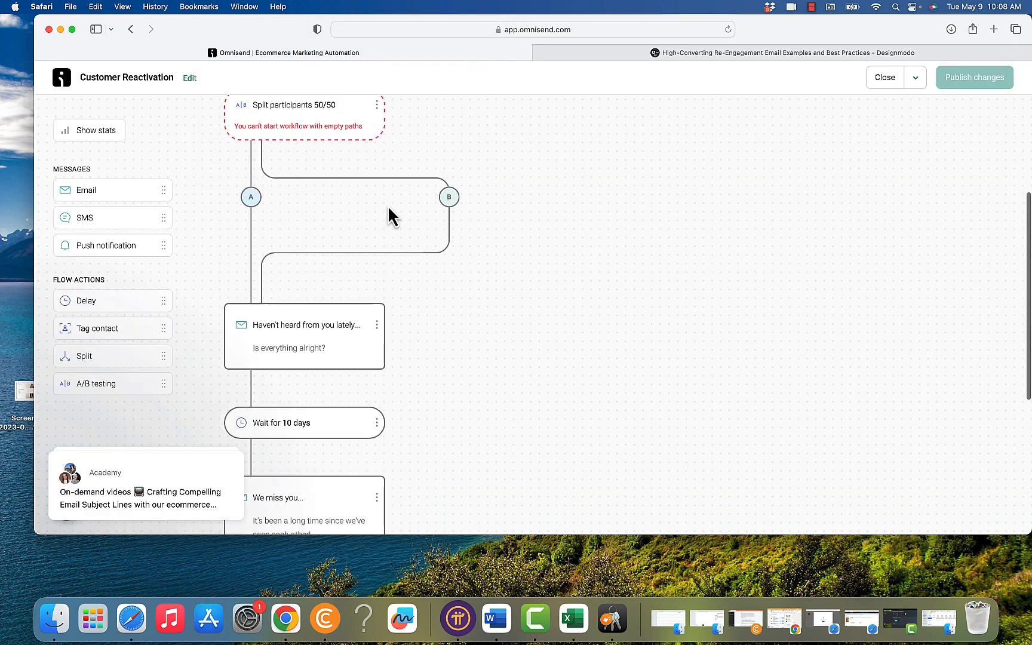
pyautogui.scroll(2, 373, 162)
pyautogui.scroll(4, 373, 160)
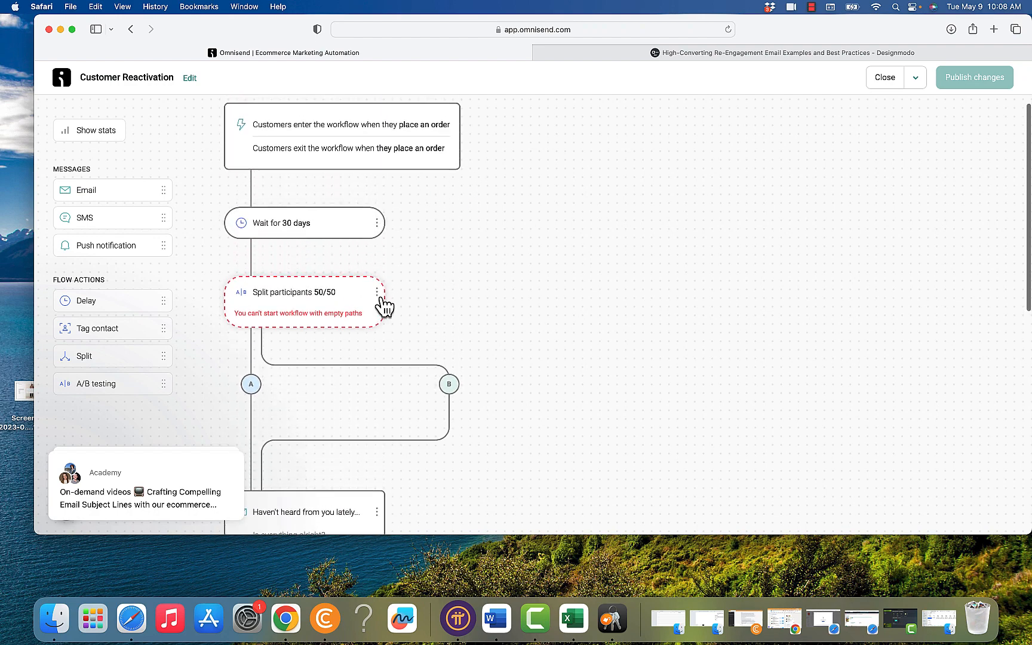
pyautogui.click(376, 292)
pyautogui.click(368, 316)
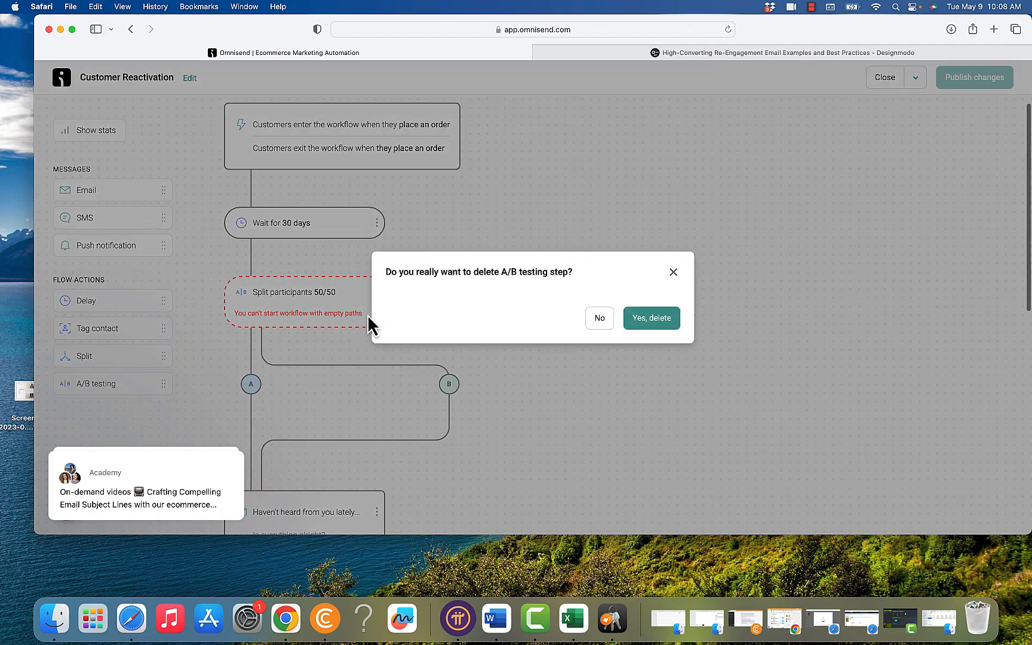
pyautogui.click(668, 319)
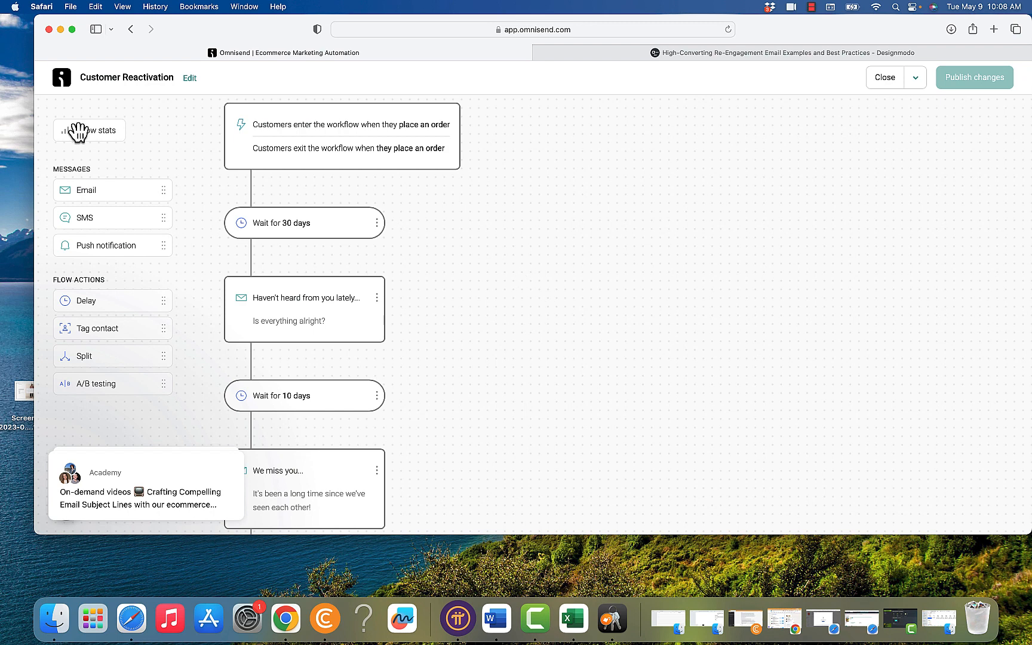
# Step: Leave the workflow editor to look over the list of automation workflows, and open the dashboard
pyautogui.click(63, 80)
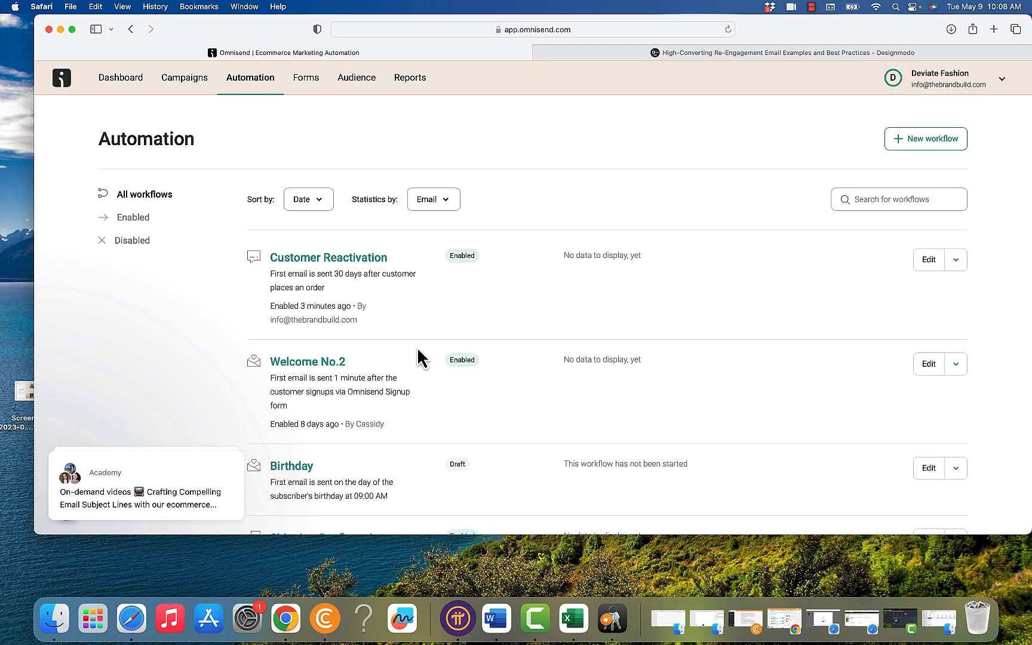
pyautogui.scroll(-4, 417, 352)
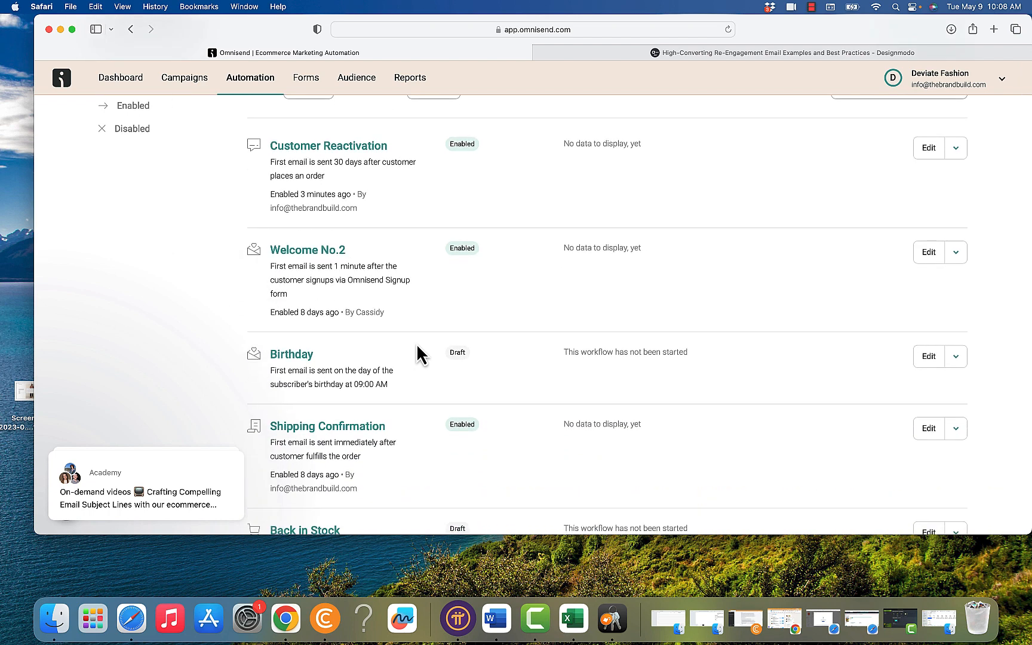
pyautogui.scroll(4, 417, 352)
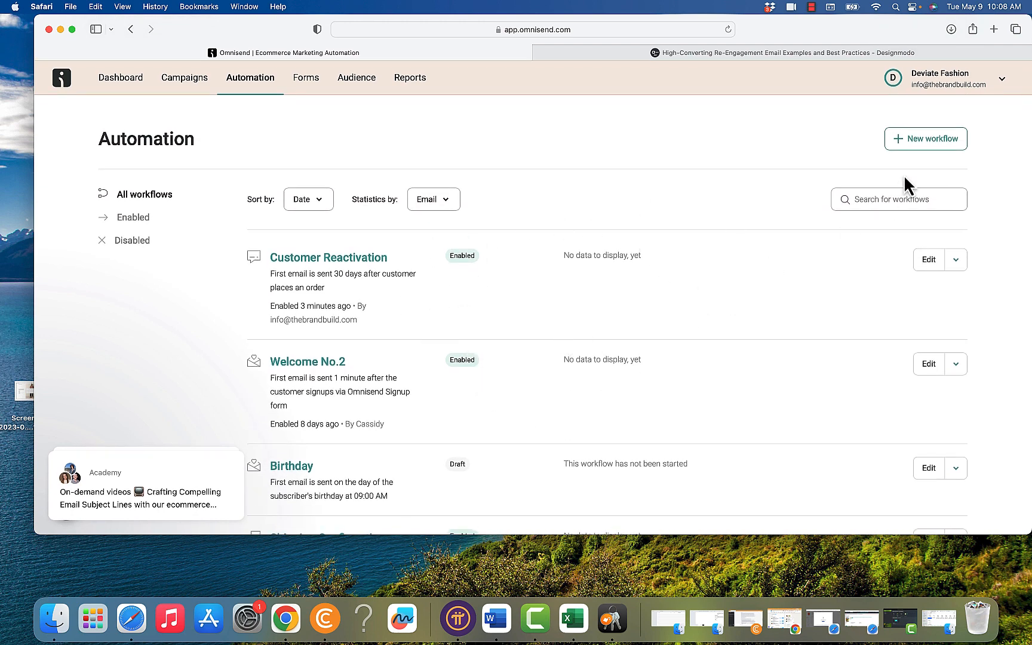
pyautogui.click(122, 76)
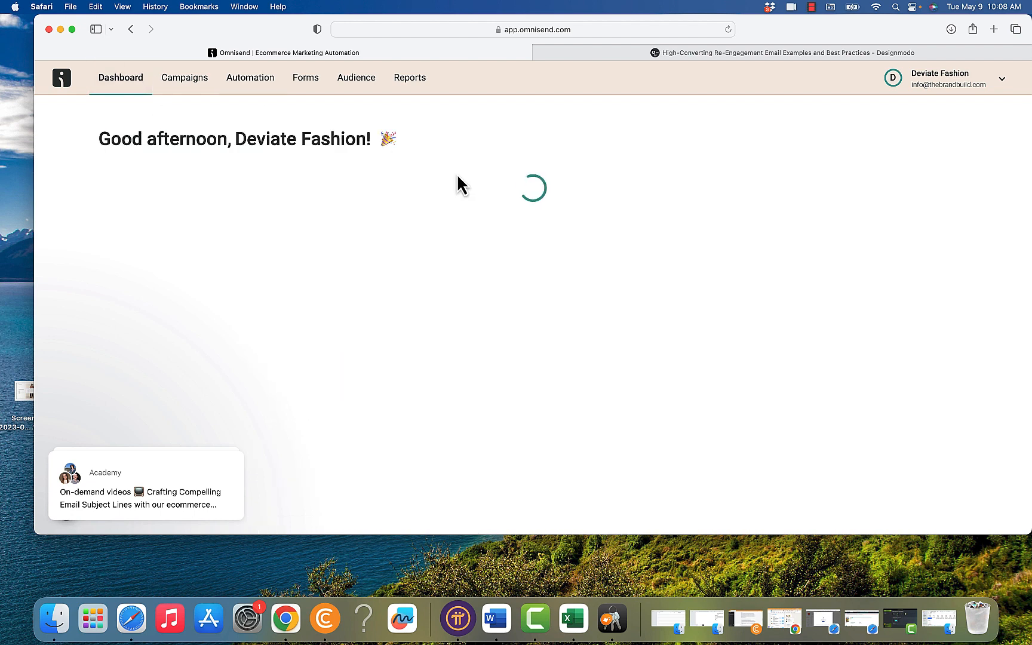
pyautogui.click(810, 7)
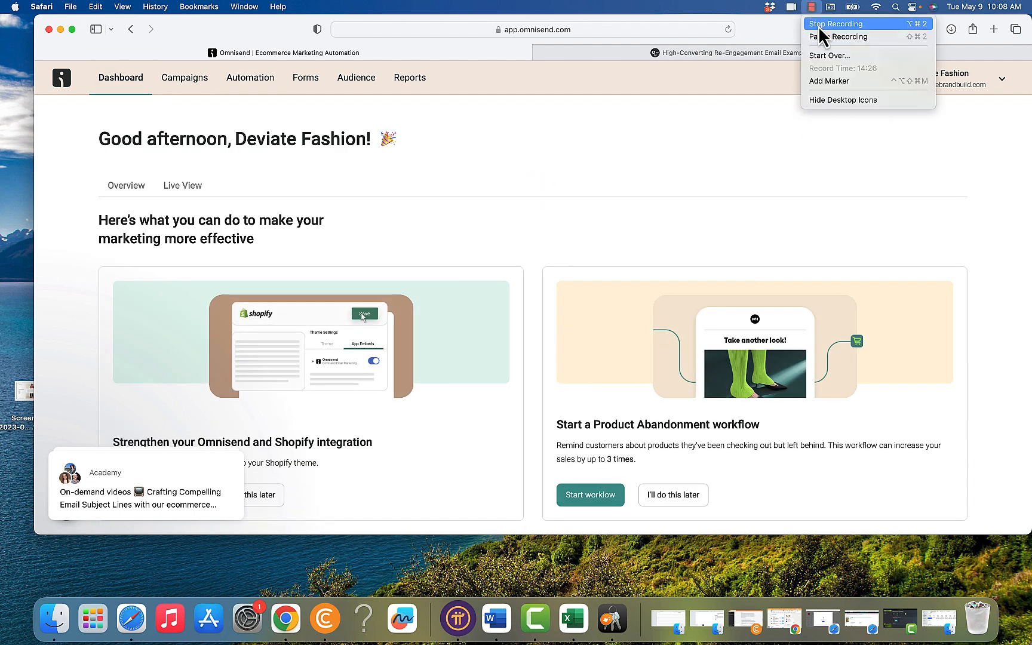